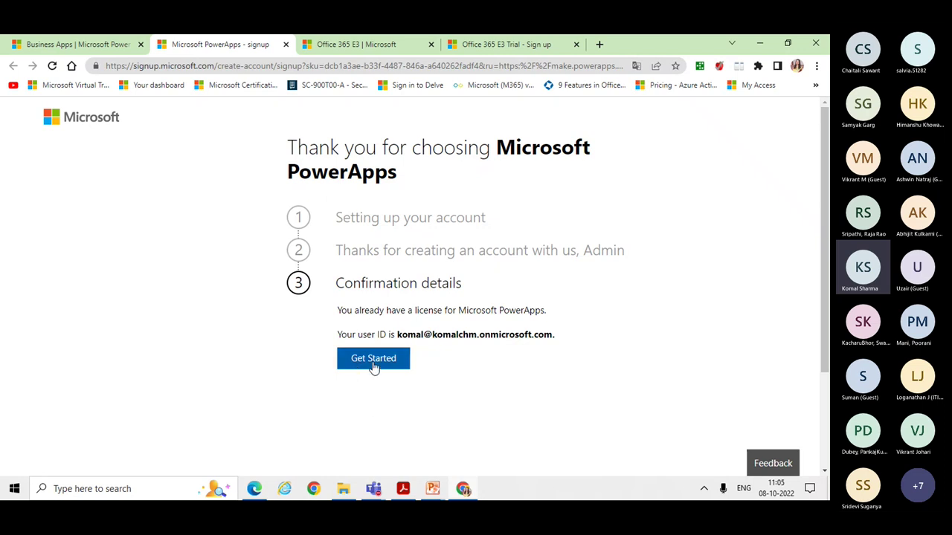
Return to the Power Apps website, sign in to the maker portal and look over the home page's options for starting an app
{"action": "left_click", "coordinate": [89, 47]}
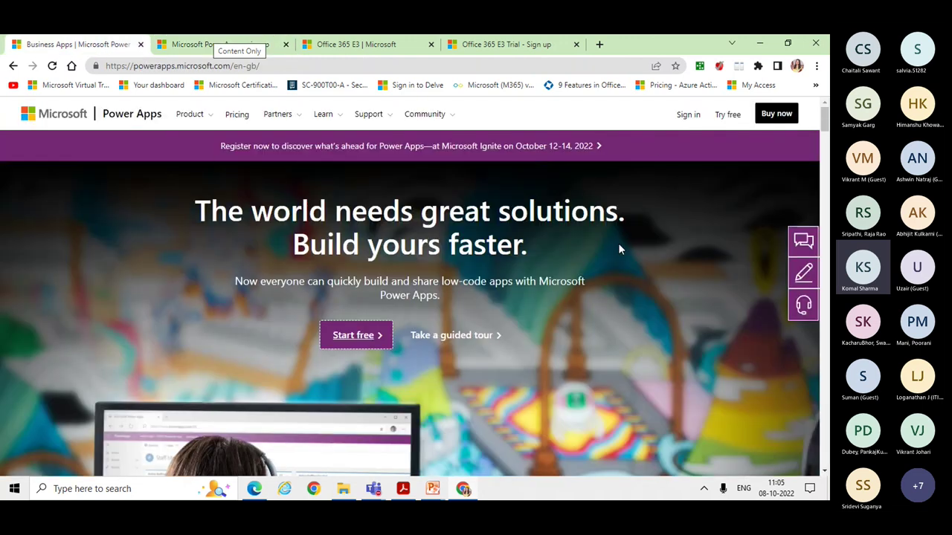
{"action": "left_click", "coordinate": [690, 121]}
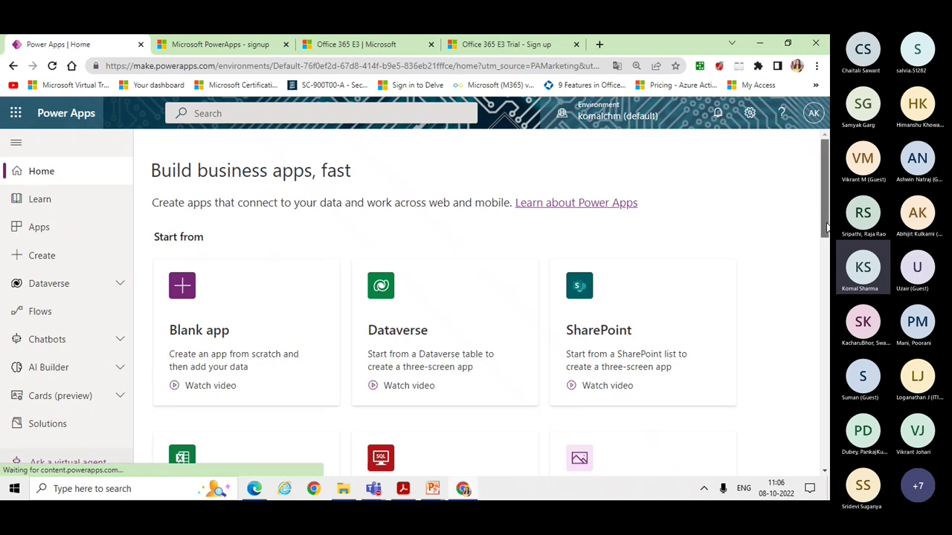
{"action": "left_click_drag", "start_coordinate": [827, 226], "coordinate": [826, 238]}
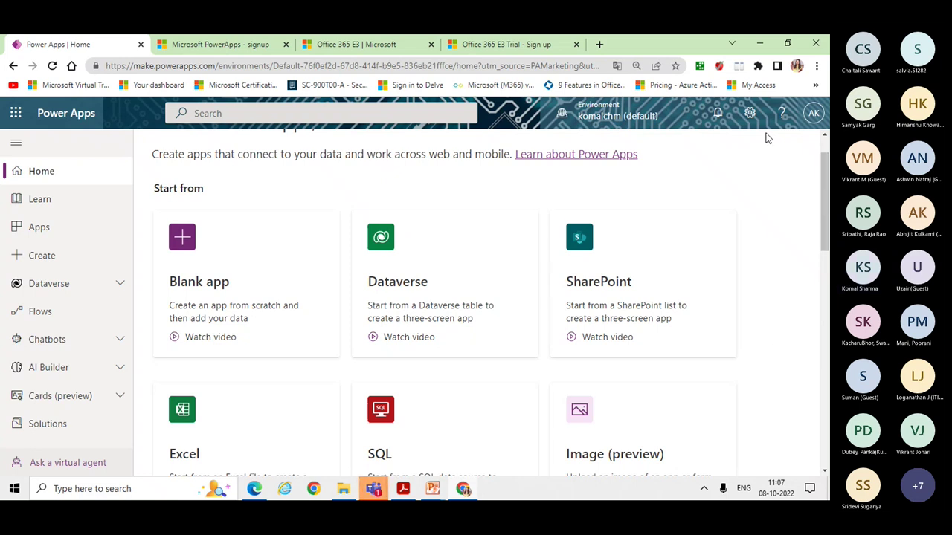
{"action": "scroll", "coordinate": [826, 233], "scroll_direction": "down", "scroll_amount": 2}
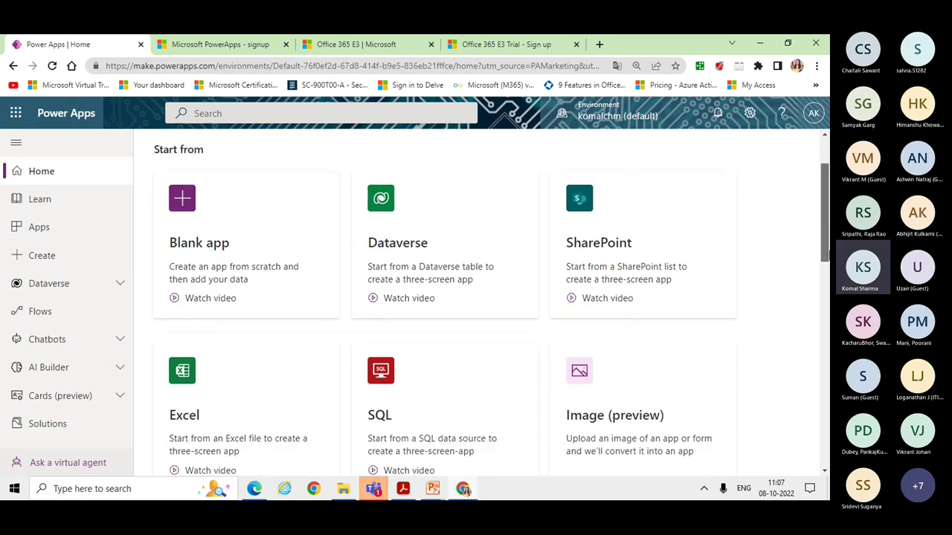
{"action": "scroll", "coordinate": [825, 232], "scroll_direction": "up", "scroll_amount": 3}
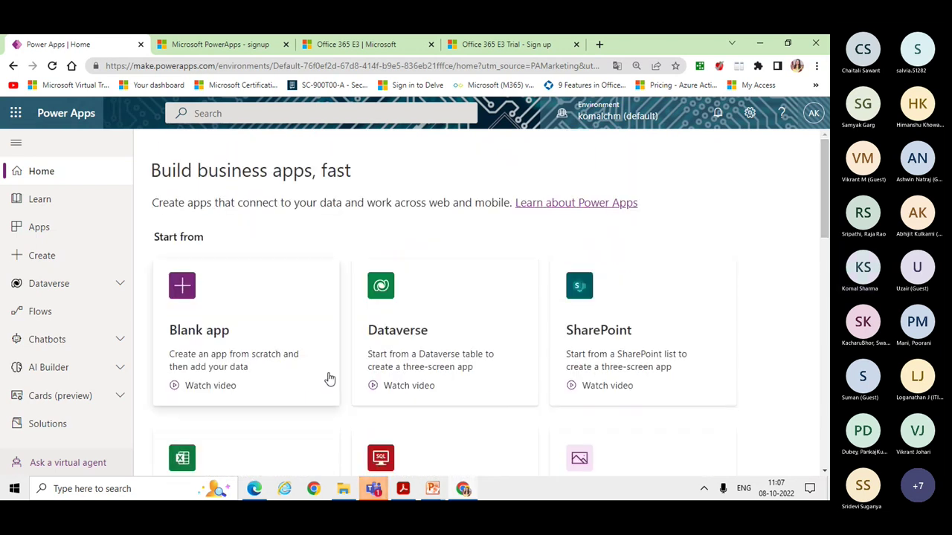
Open the list of apps, look through it and display the available types of new app
{"action": "left_click", "coordinate": [51, 232]}
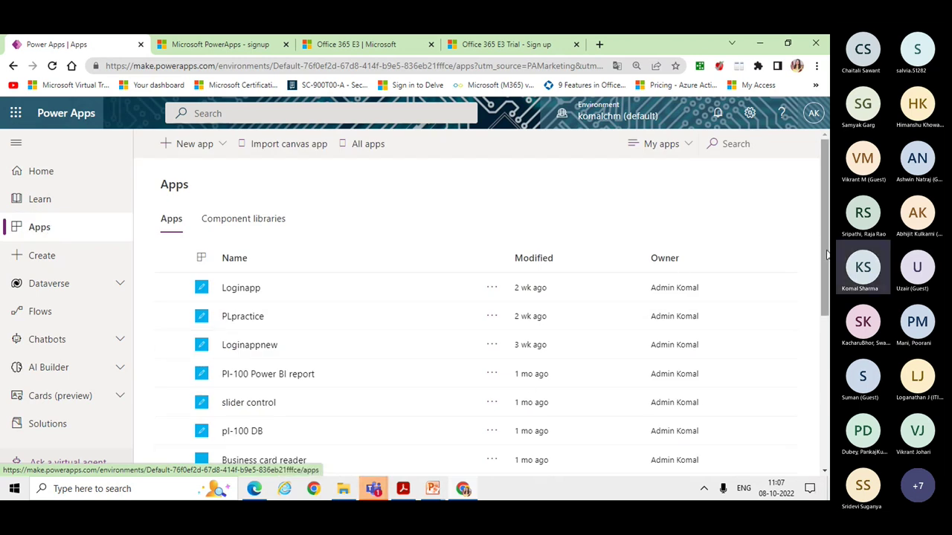
{"action": "left_click_drag", "start_coordinate": [827, 255], "coordinate": [826, 407]}
{"action": "left_click_drag", "start_coordinate": [828, 368], "coordinate": [829, 220]}
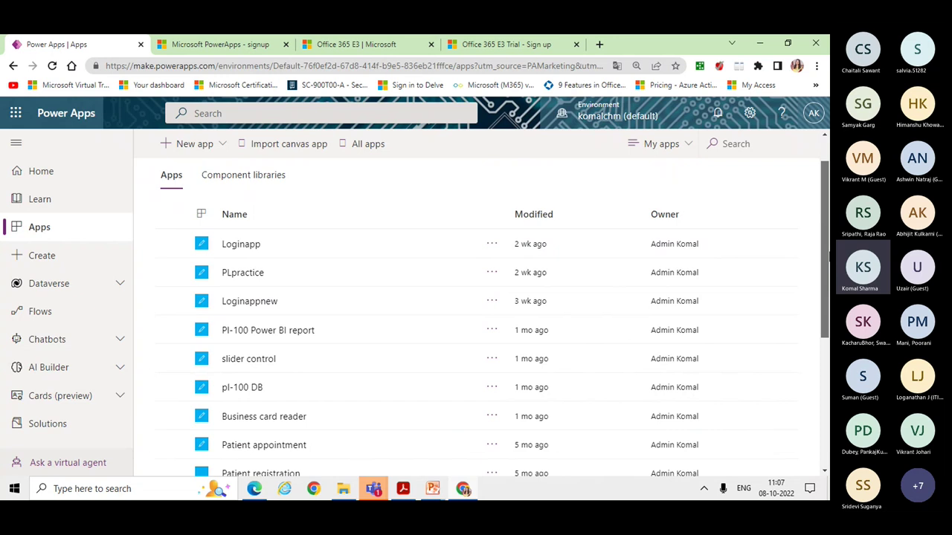
{"action": "left_click", "coordinate": [188, 145]}
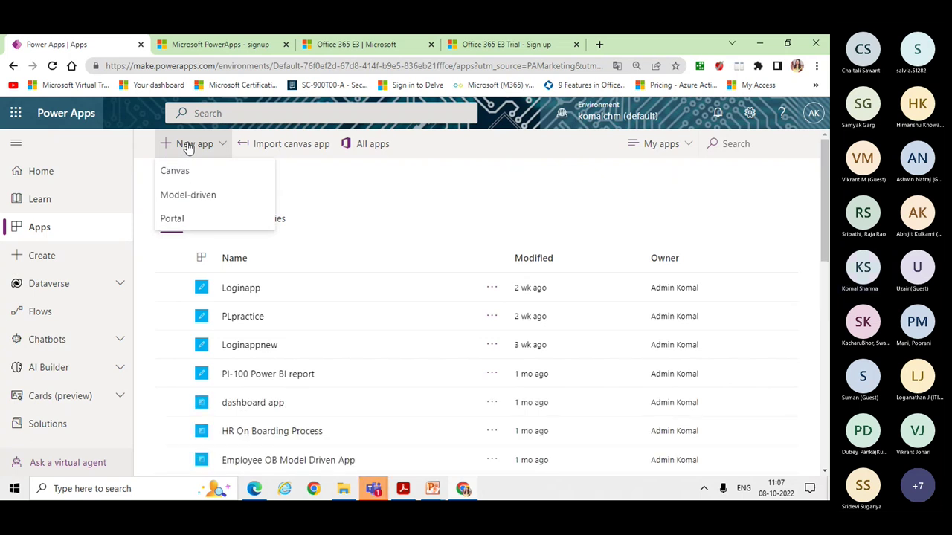
Expand the Dataverse section of the navigation and review its entries down to Solutions
{"action": "left_click", "coordinate": [82, 288]}
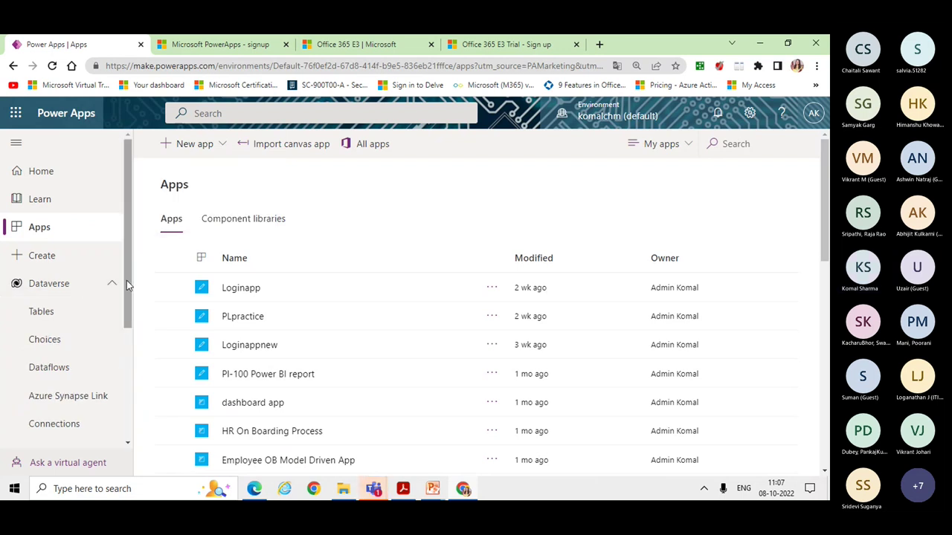
{"action": "left_click_drag", "start_coordinate": [126, 279], "coordinate": [129, 331]}
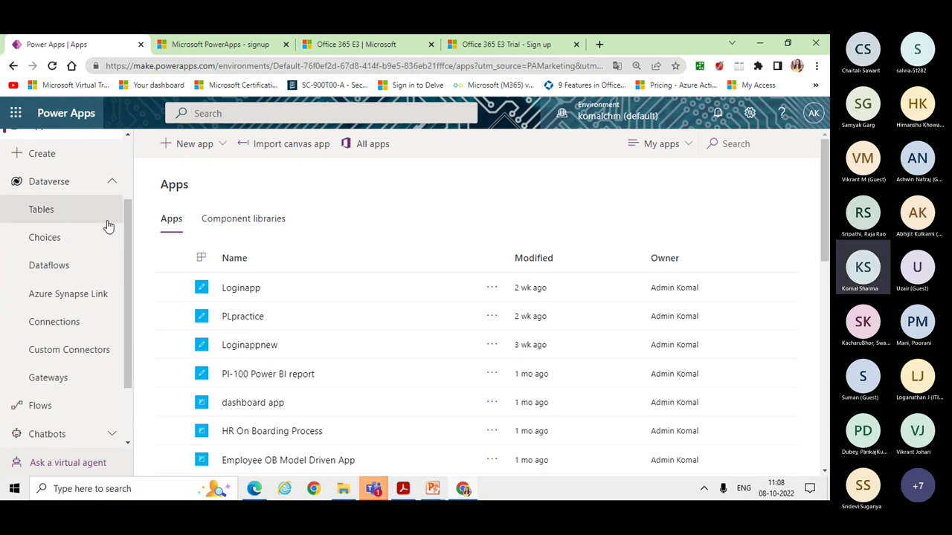
{"action": "left_click_drag", "start_coordinate": [126, 260], "coordinate": [134, 319]}
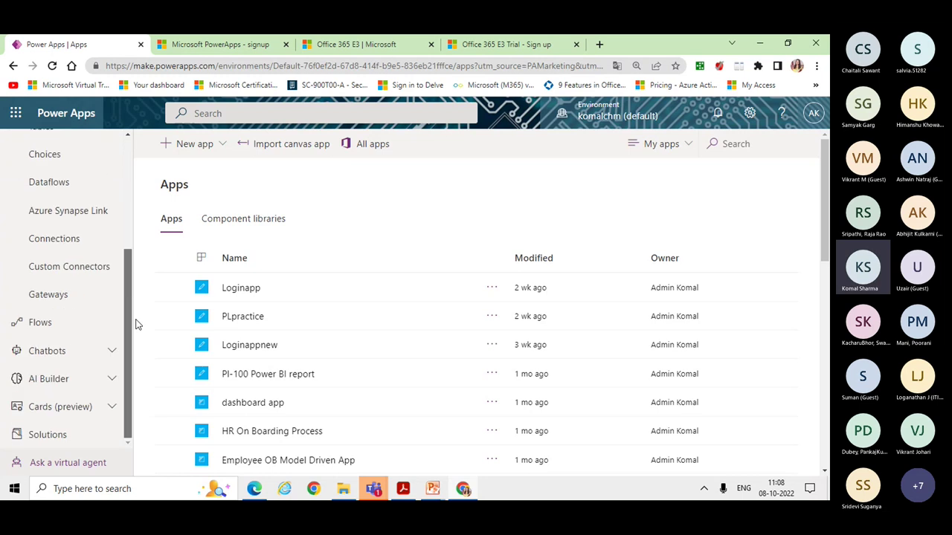
Open the Flows page and review the cloud flows and the options for creating a new flow
{"action": "left_click", "coordinate": [40, 322]}
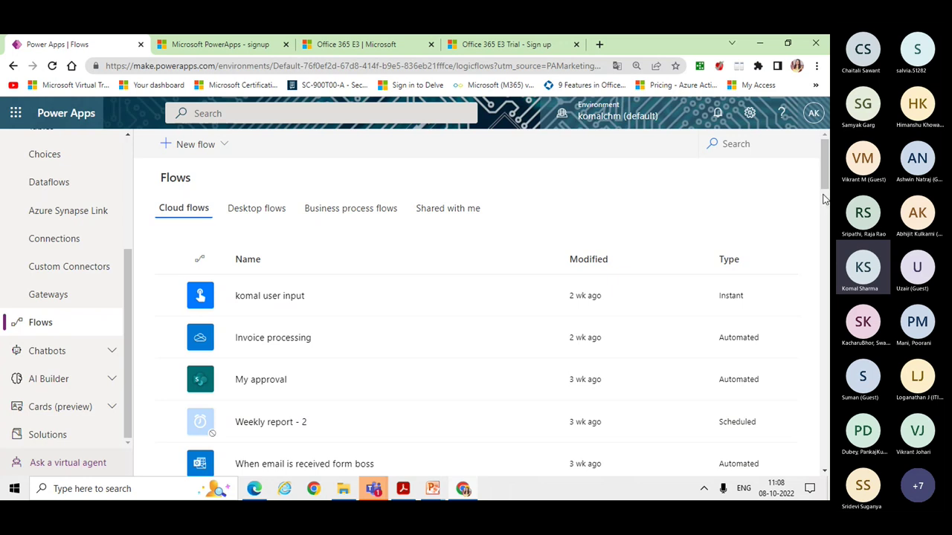
{"action": "left_click_drag", "start_coordinate": [825, 174], "coordinate": [827, 145]}
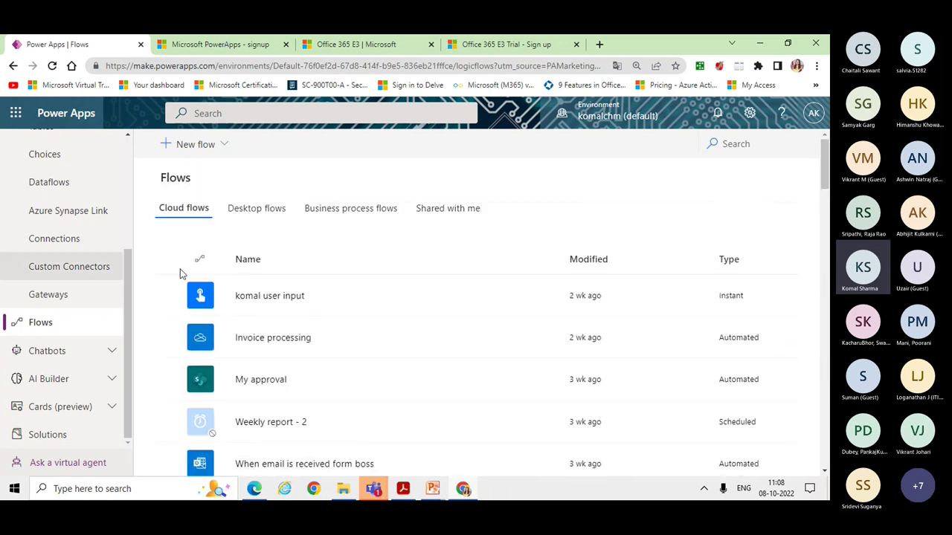
{"action": "left_click", "coordinate": [181, 147]}
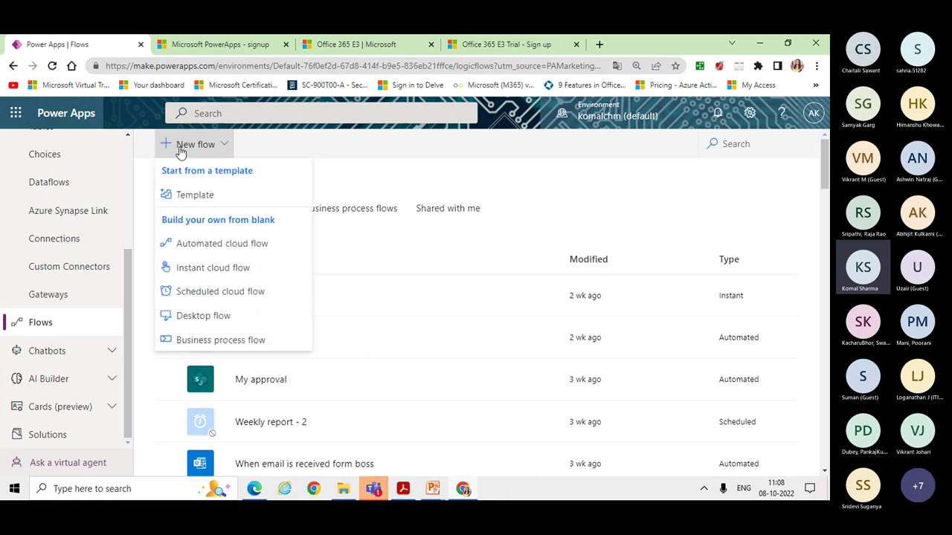
{"action": "left_click", "coordinate": [354, 172]}
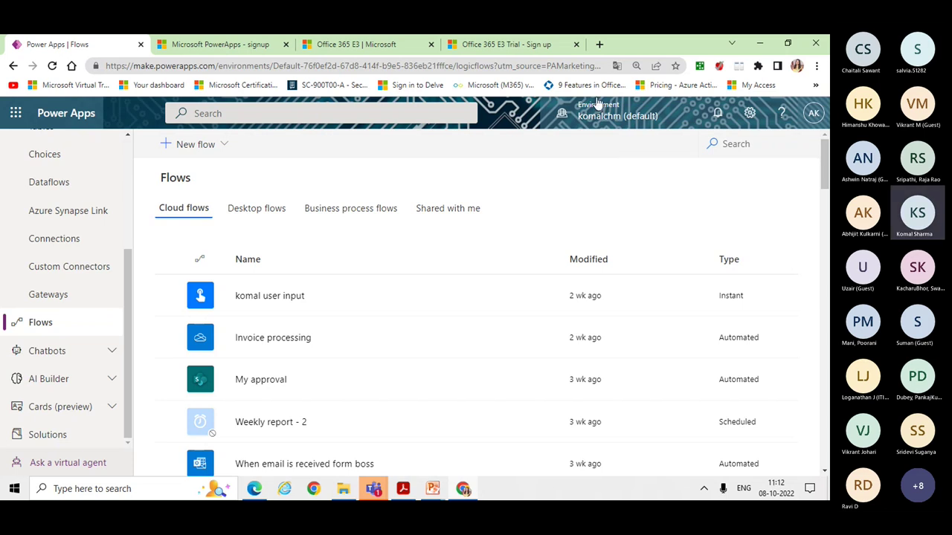
Open the Solutions page, find the Employee Onboarding Process solution and open it to see its objects
{"action": "left_click", "coordinate": [47, 435]}
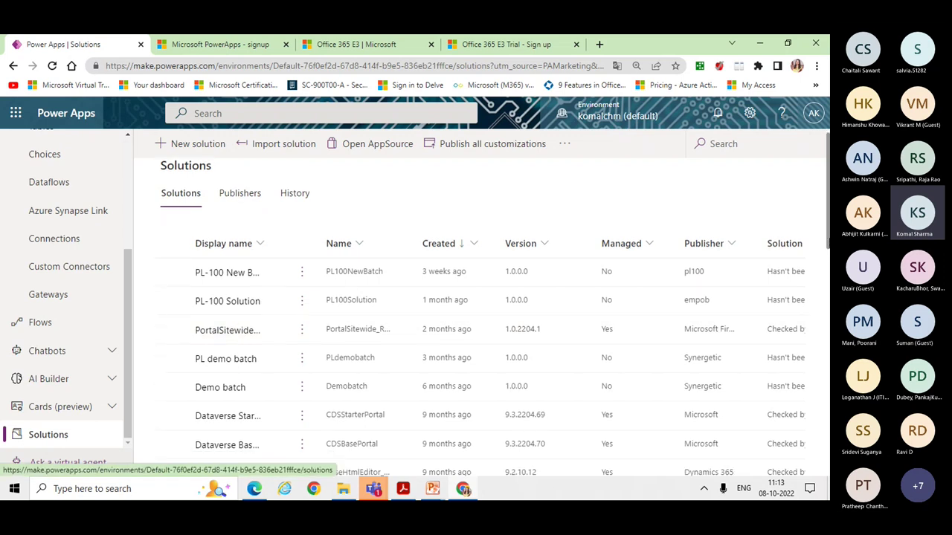
{"action": "scroll", "coordinate": [828, 235], "scroll_direction": "down", "scroll_amount": 3}
{"action": "scroll", "coordinate": [828, 327], "scroll_direction": "down", "scroll_amount": 5}
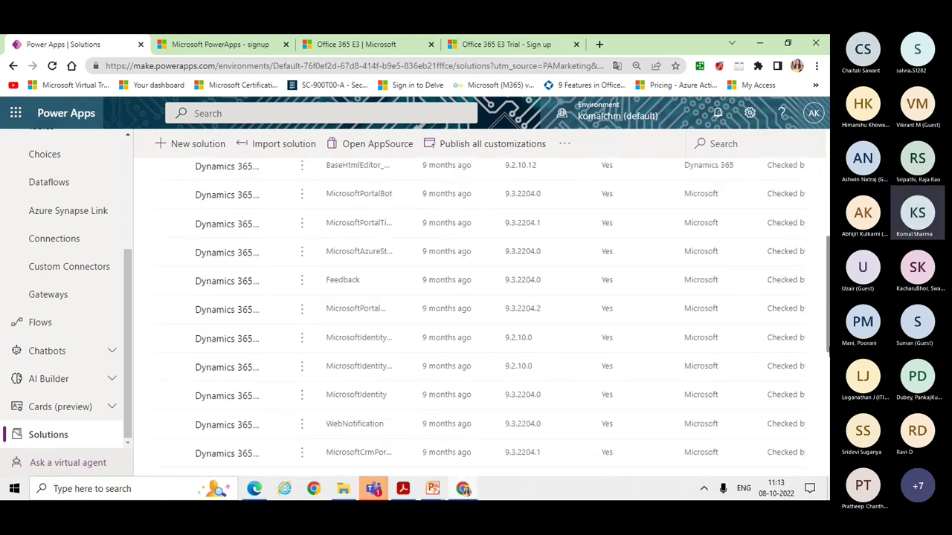
{"action": "scroll", "coordinate": [828, 339], "scroll_direction": "up", "scroll_amount": 4}
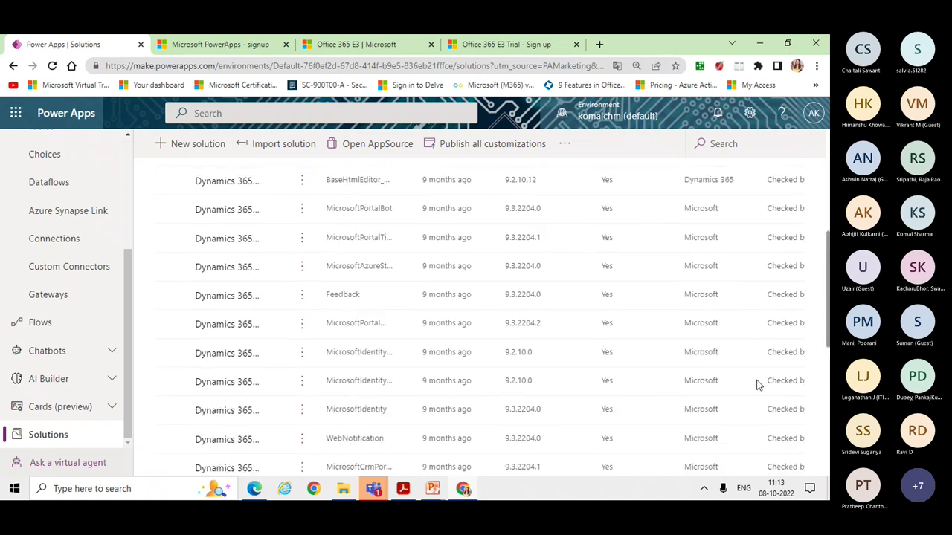
{"action": "scroll", "coordinate": [758, 384], "scroll_direction": "down", "scroll_amount": 2}
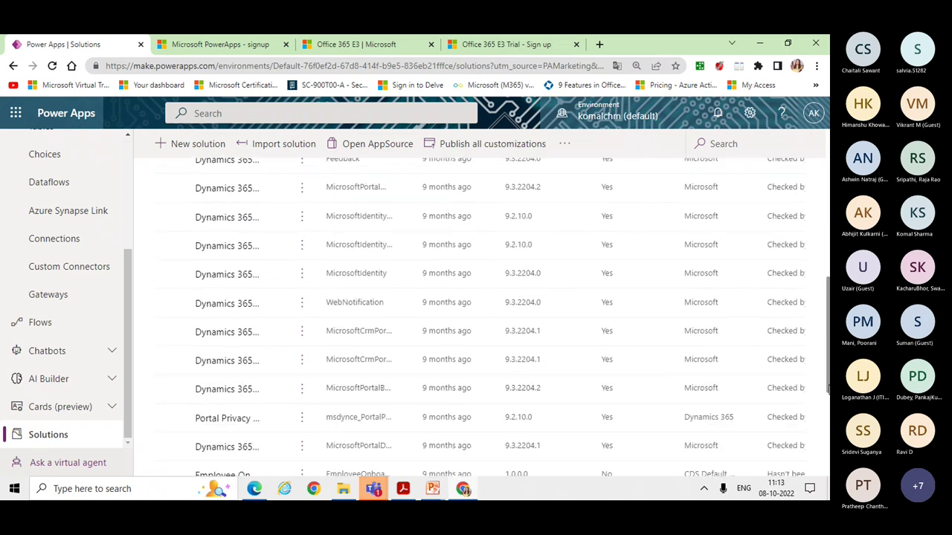
{"action": "scroll", "coordinate": [828, 388], "scroll_direction": "down", "scroll_amount": 2}
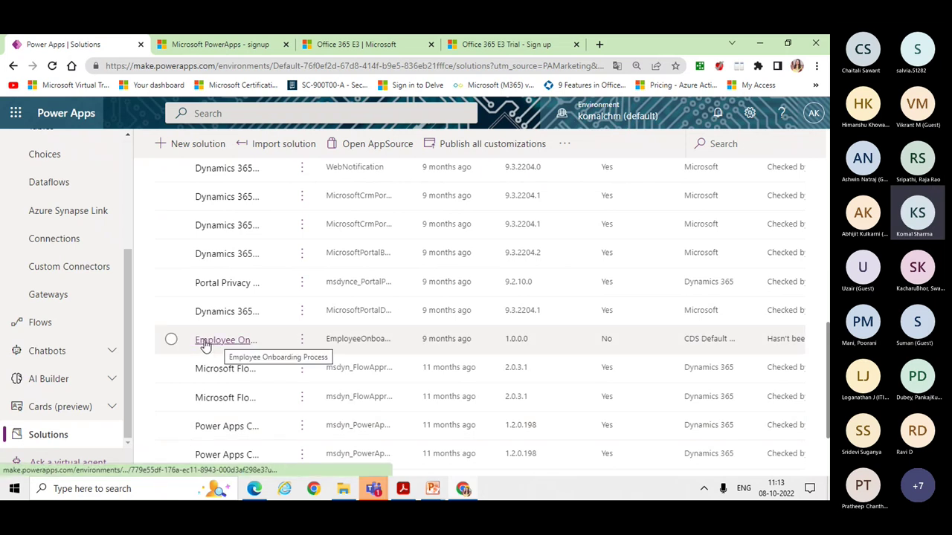
{"action": "left_click", "coordinate": [220, 344]}
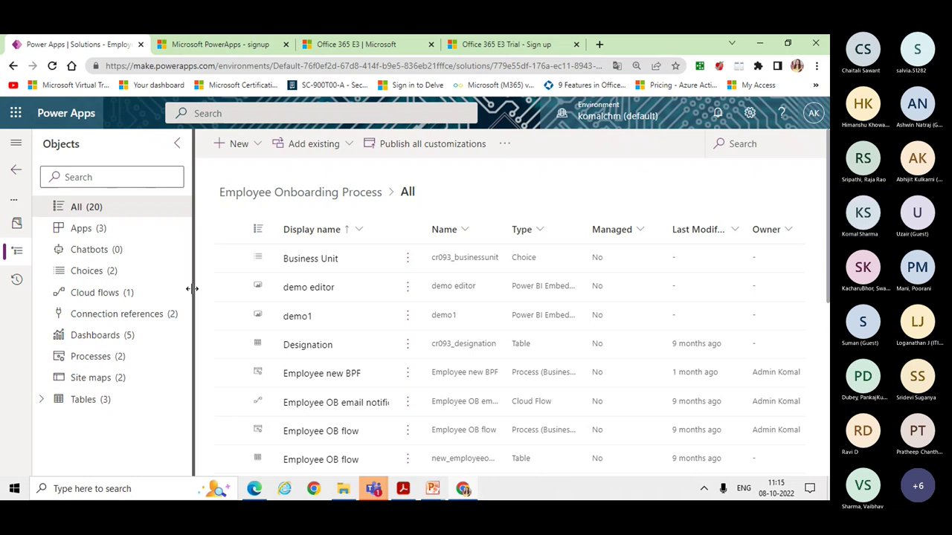
Go back to the solutions list and inspect the details of the default and PL900 Test environments without switching
{"action": "left_click", "coordinate": [17, 171]}
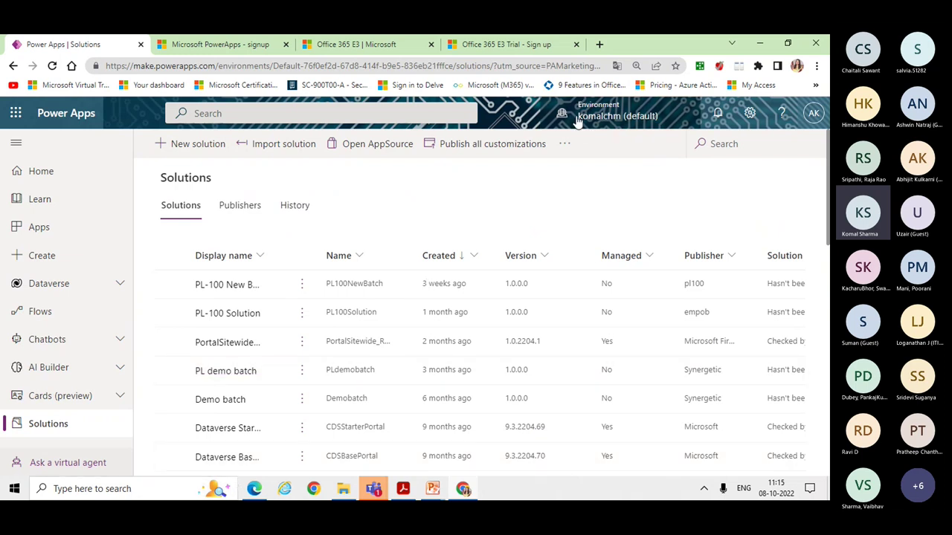
{"action": "left_click", "coordinate": [601, 117]}
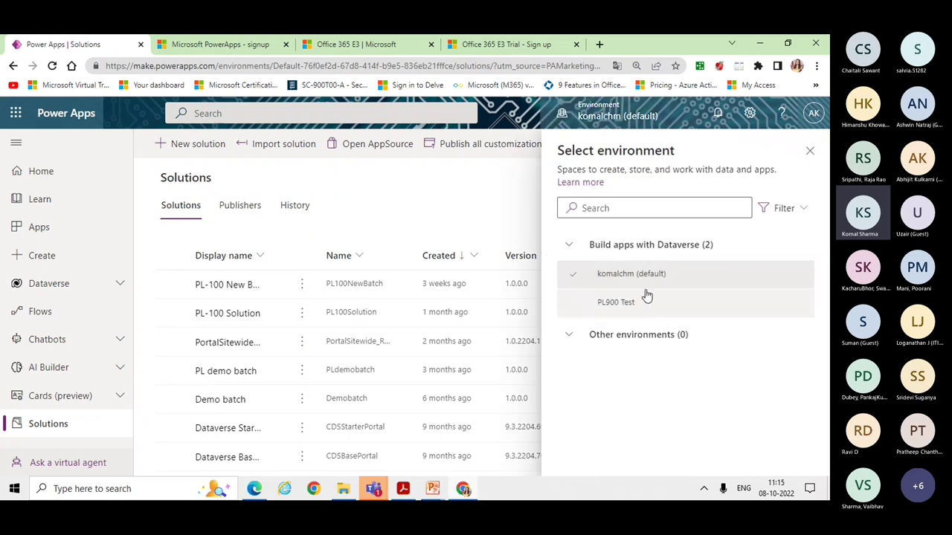
{"action": "mouse_move", "coordinate": [648, 274]}
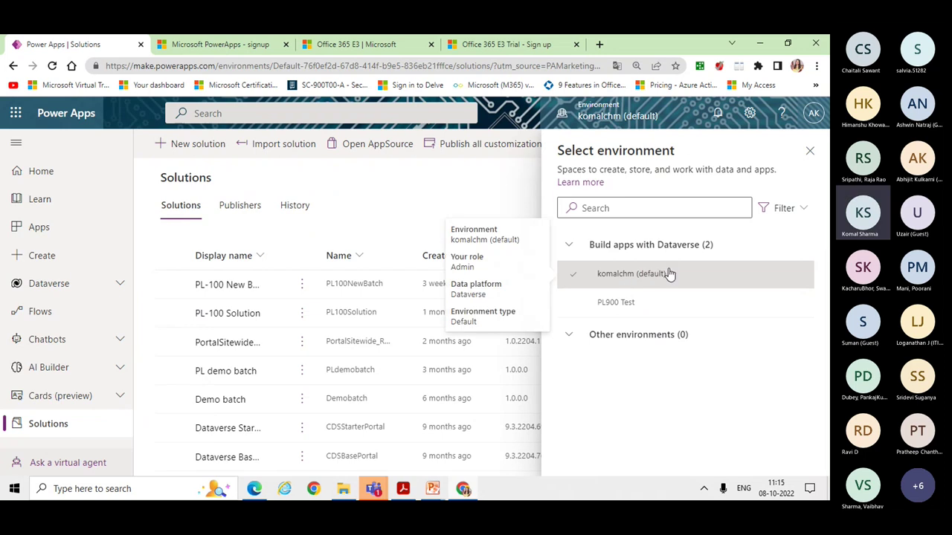
{"action": "mouse_move", "coordinate": [622, 311]}
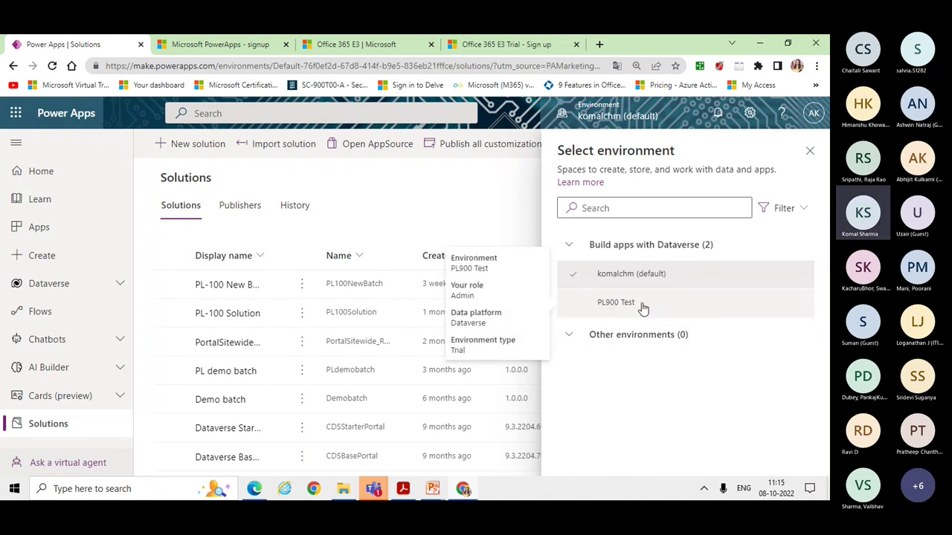
{"action": "left_click", "coordinate": [811, 153]}
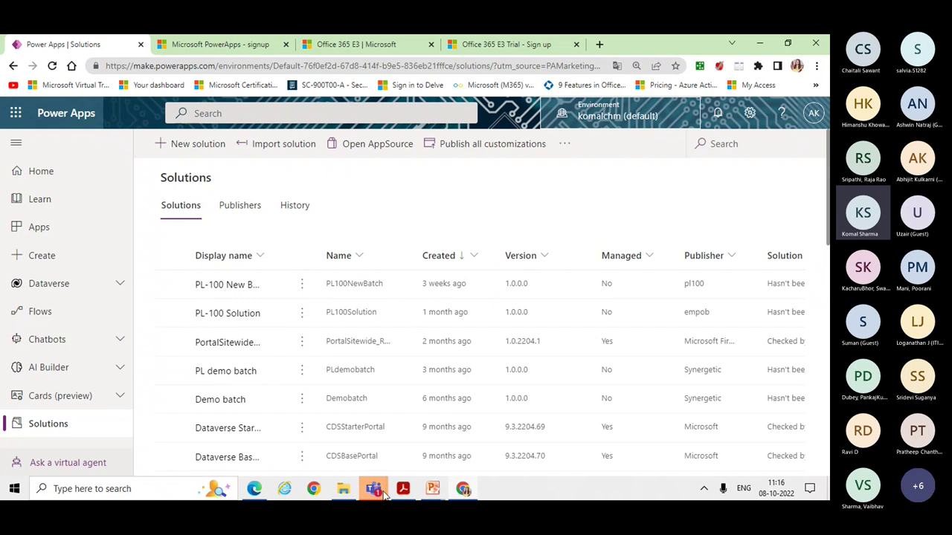
Switch to the PL-200 Microsoft Teams meeting to check its chat, and return to the Power Apps solutions list in Chrome
{"action": "mouse_move", "coordinate": [385, 494]}
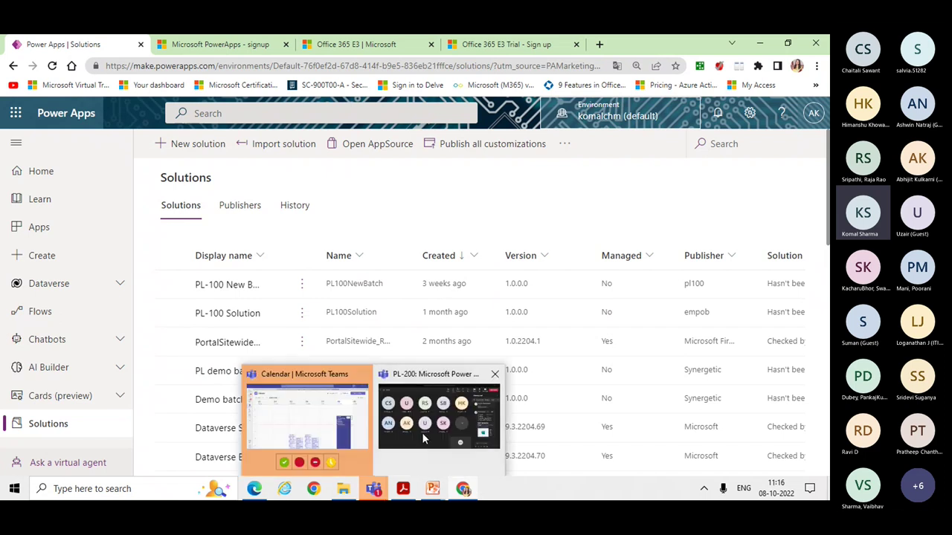
{"action": "left_click", "coordinate": [423, 440]}
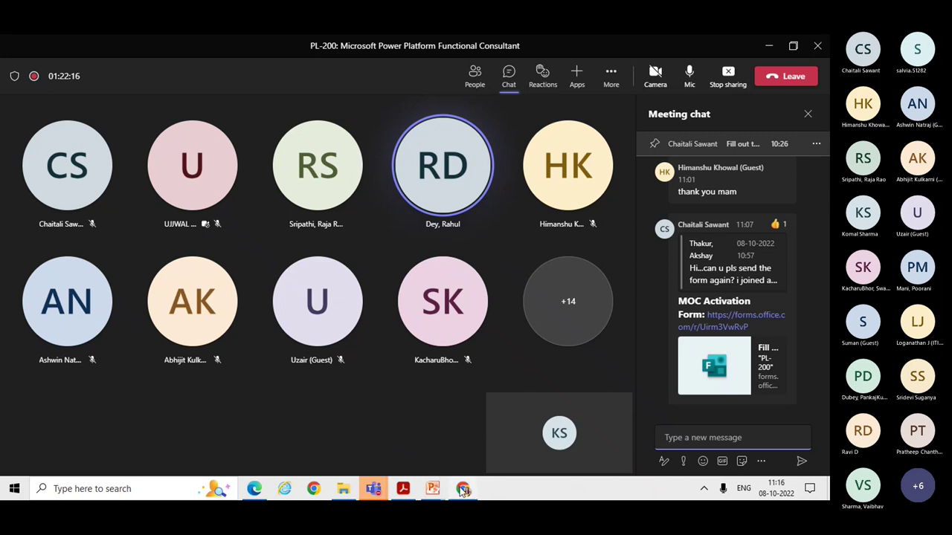
{"action": "mouse_move", "coordinate": [463, 491]}
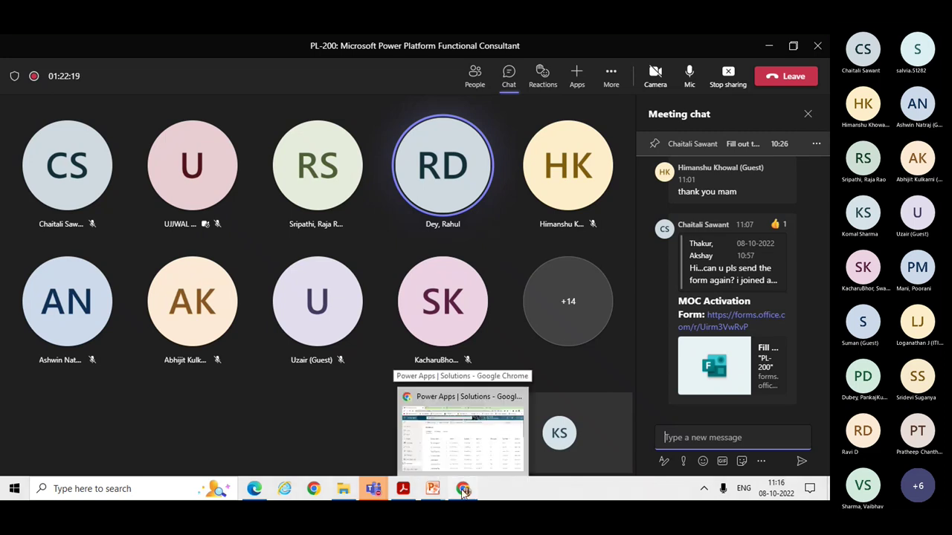
{"action": "left_click", "coordinate": [449, 449]}
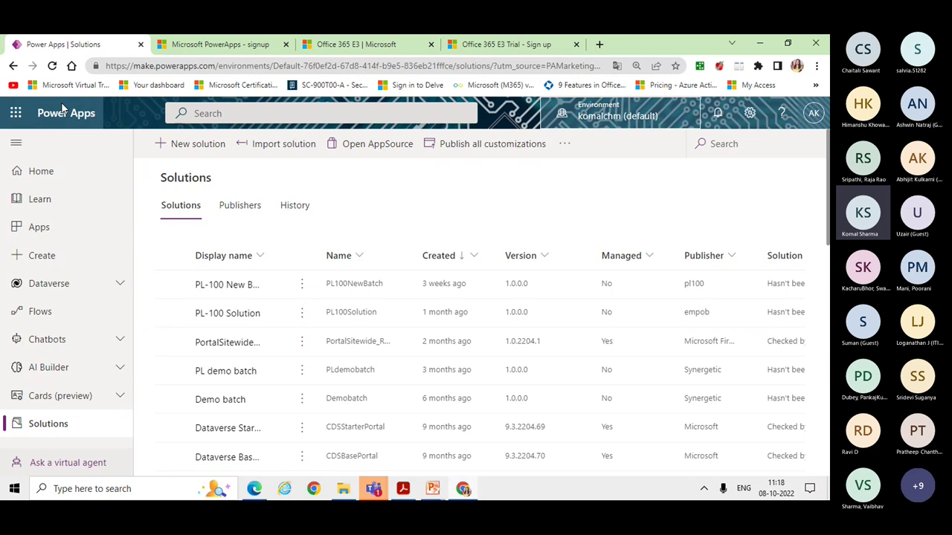
Expand the AI Builder section of the navigation and select the CDSStarterPortal solution in the list
{"action": "left_click", "coordinate": [50, 370]}
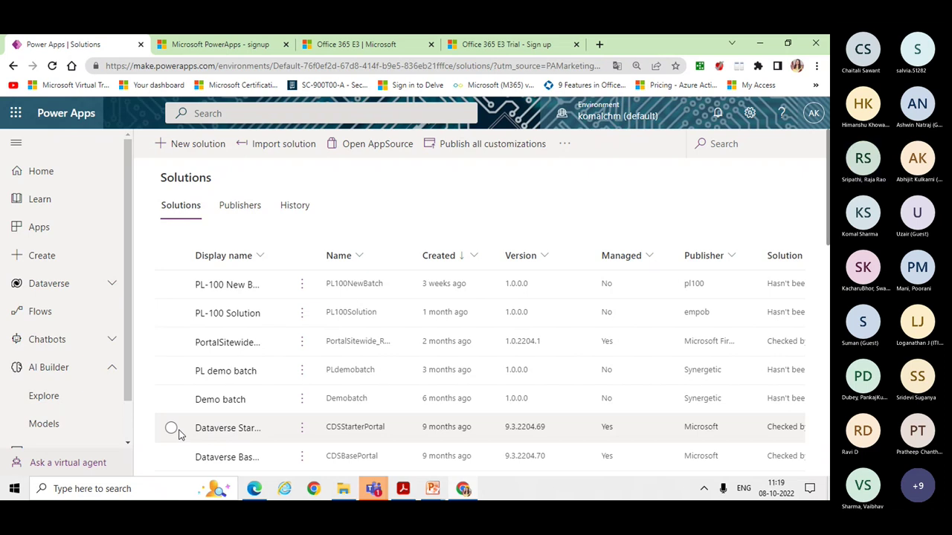
{"action": "left_click", "coordinate": [171, 429]}
Check the Teams meeting chat for participants' questions, and switch back to the Solutions page in Chrome
{"action": "mouse_move", "coordinate": [376, 491]}
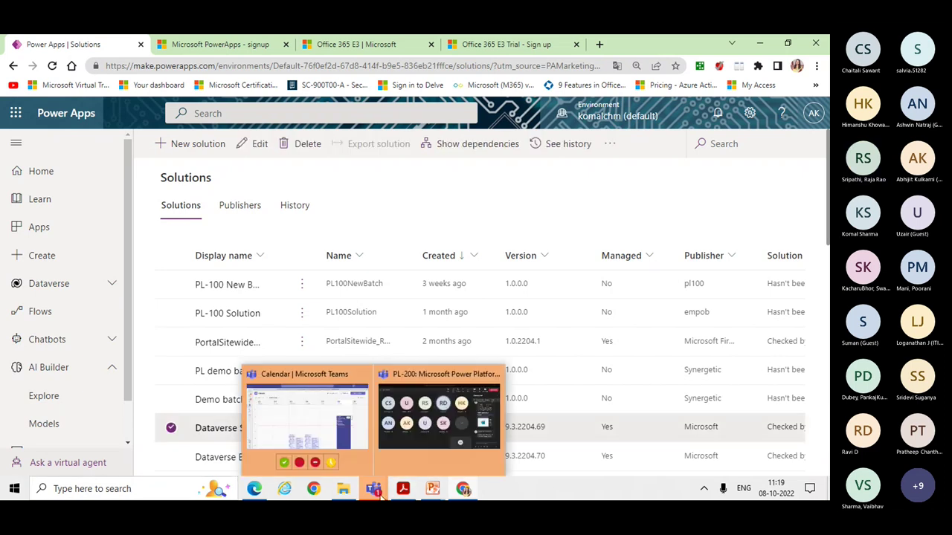
{"action": "left_click", "coordinate": [434, 432]}
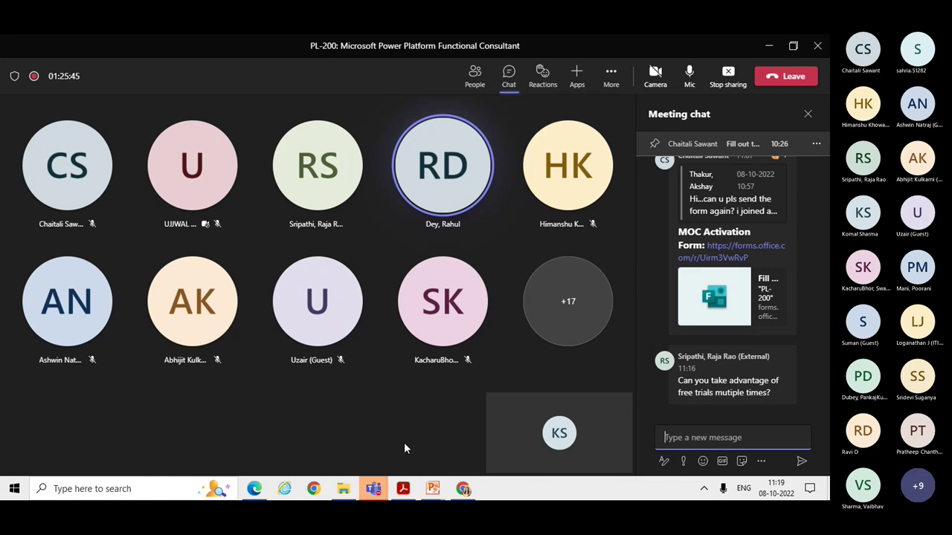
{"action": "key", "text": "XF86AudioRaiseVolume"}
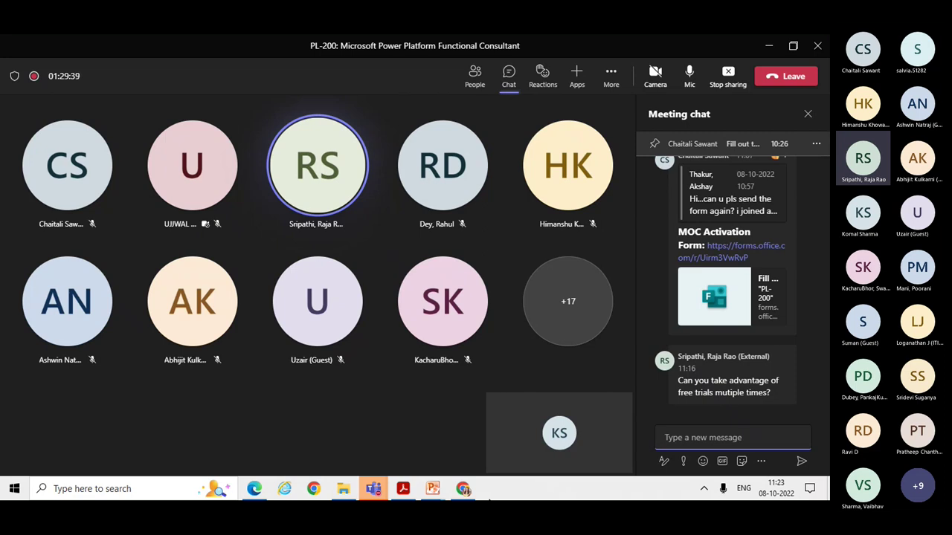
{"action": "left_click", "coordinate": [464, 491]}
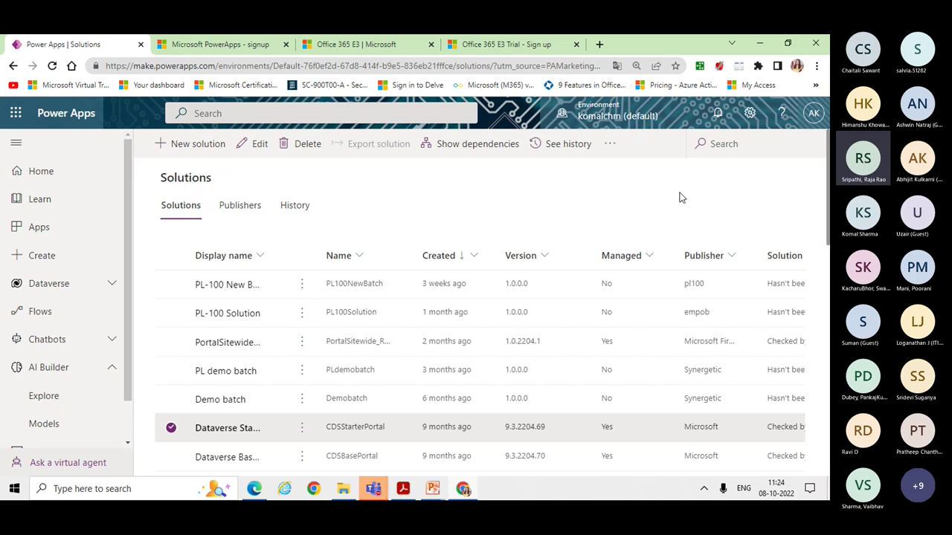
Clear the selection of the CDSStarterPortal solution in the solutions list
{"action": "left_click", "coordinate": [171, 430]}
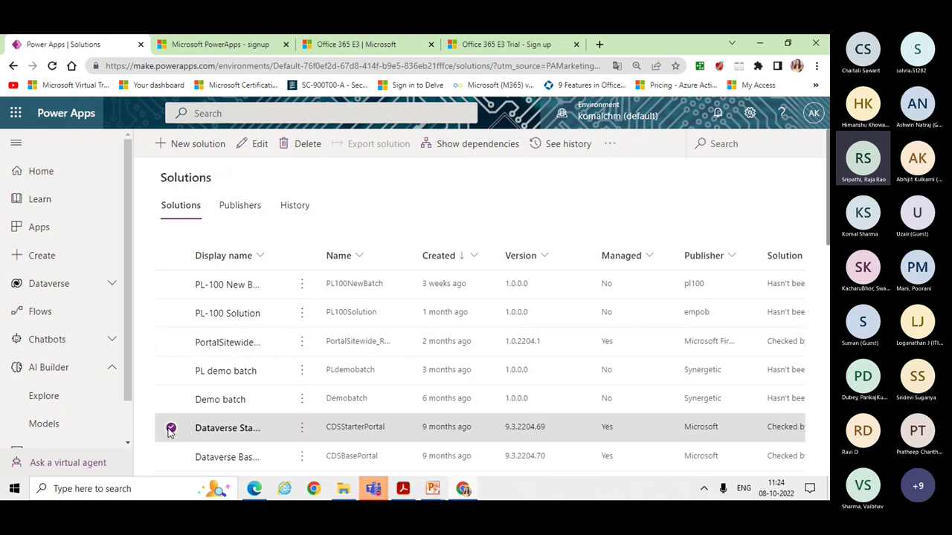
{"action": "left_click", "coordinate": [171, 430]}
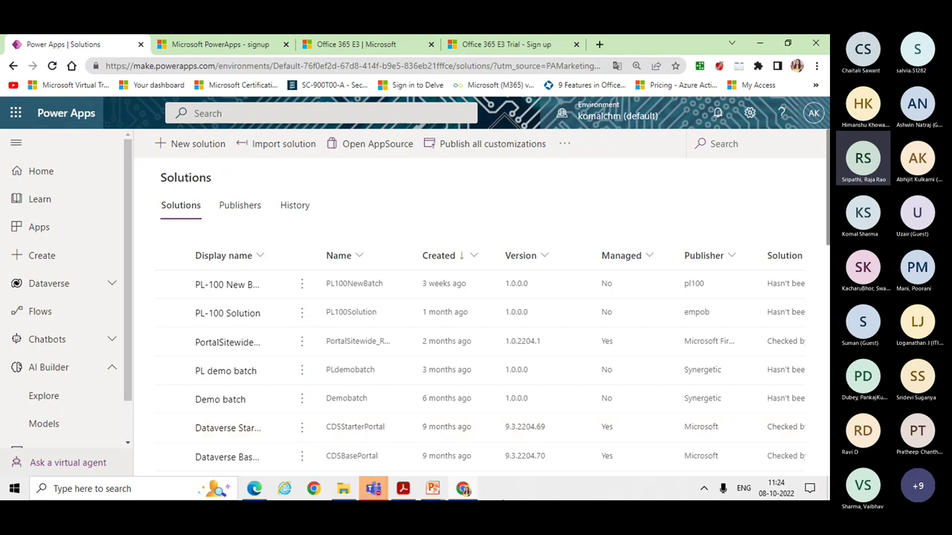
{"action": "left_click", "coordinate": [515, 495]}
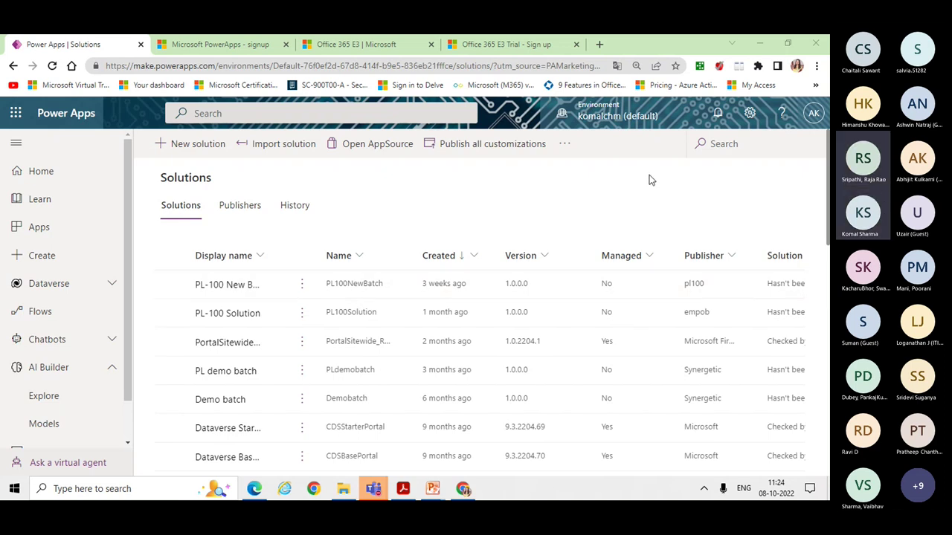
{"action": "left_click", "coordinate": [638, 204]}
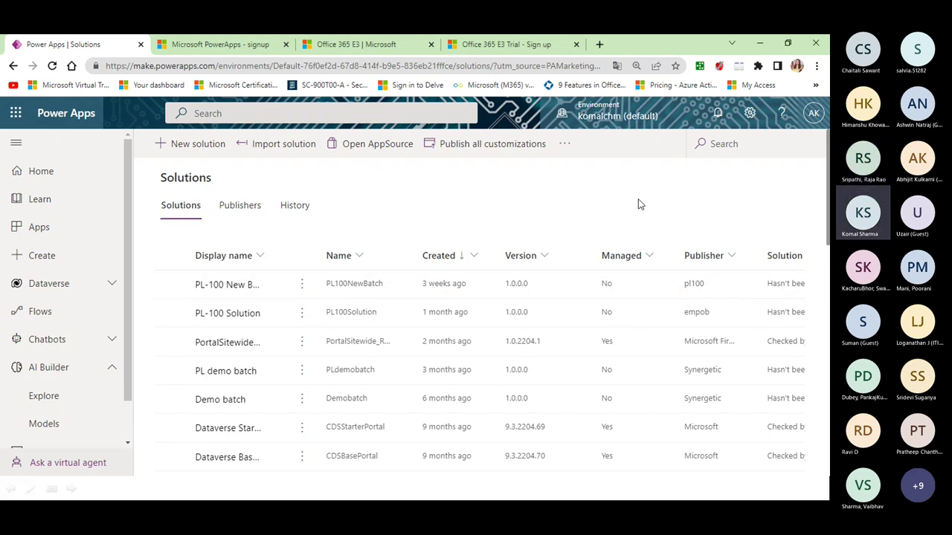
View the signed-in account's details and subscriptions on the My Account site, and close that page to return to the solutions list
{"action": "left_click", "coordinate": [812, 114]}
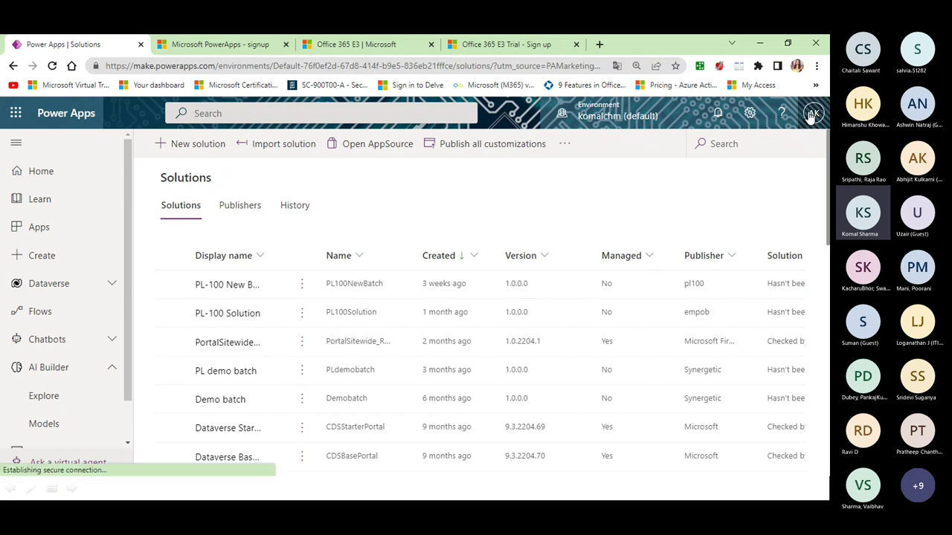
{"action": "left_click", "coordinate": [818, 116]}
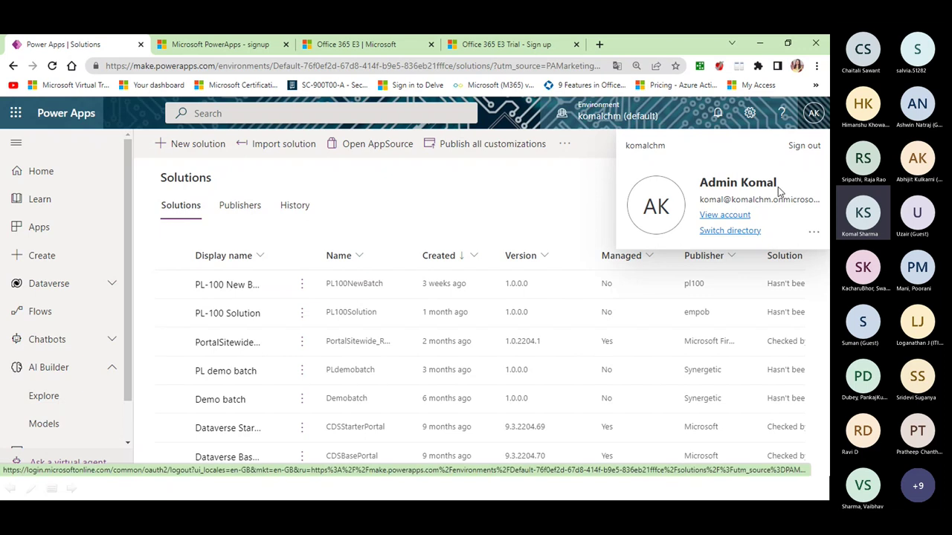
{"action": "left_click", "coordinate": [727, 217]}
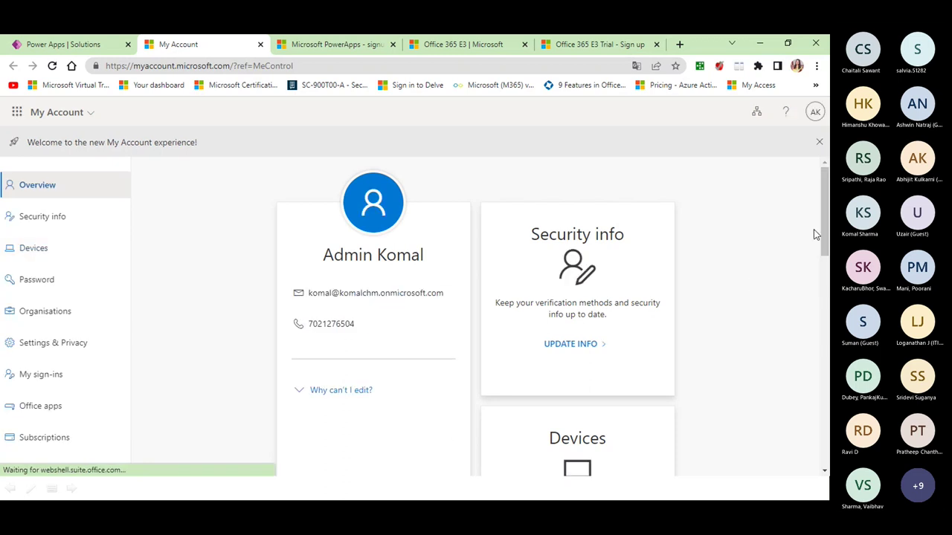
{"action": "mouse_move", "coordinate": [827, 214]}
{"action": "left_mouse_down"}
{"action": "mouse_move", "coordinate": [828, 241]}
{"action": "mouse_move", "coordinate": [827, 214]}
{"action": "left_mouse_up"}
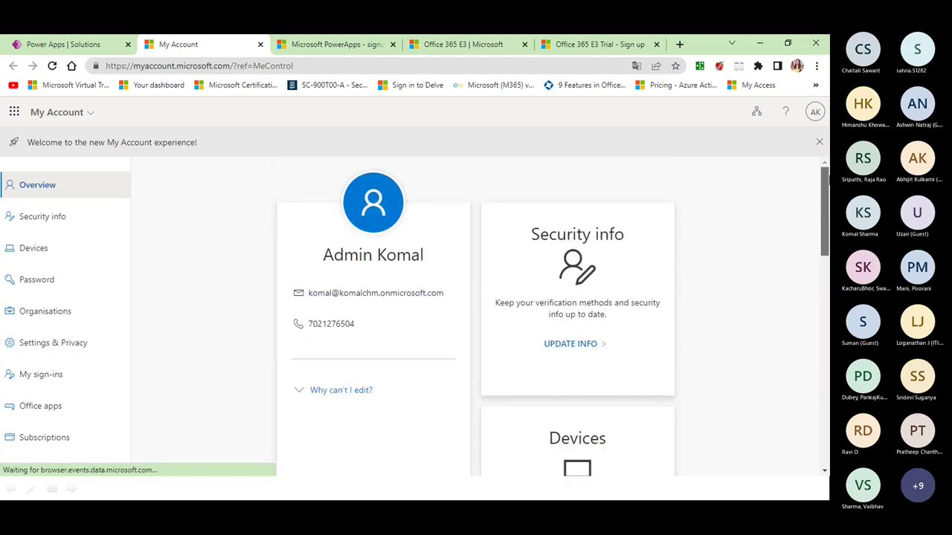
{"action": "left_click", "coordinate": [59, 445]}
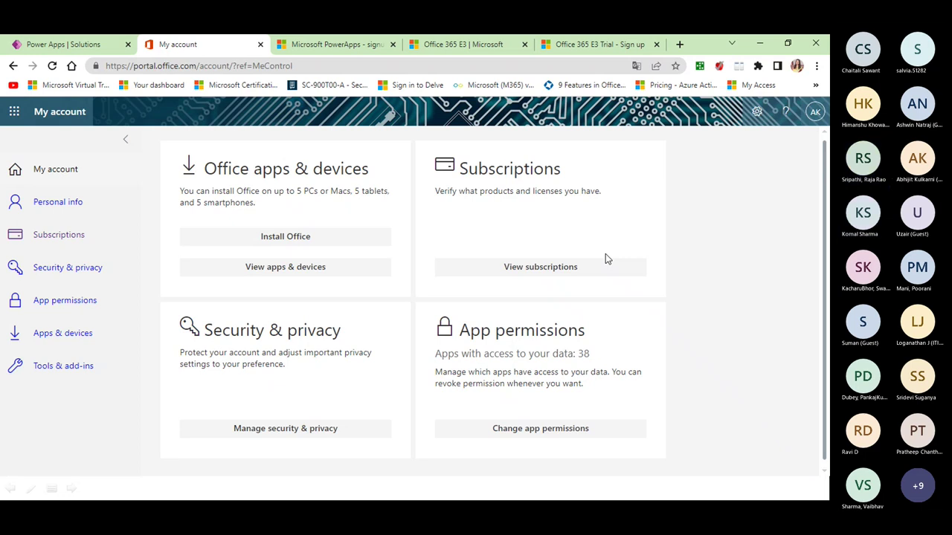
{"action": "left_click", "coordinate": [259, 45]}
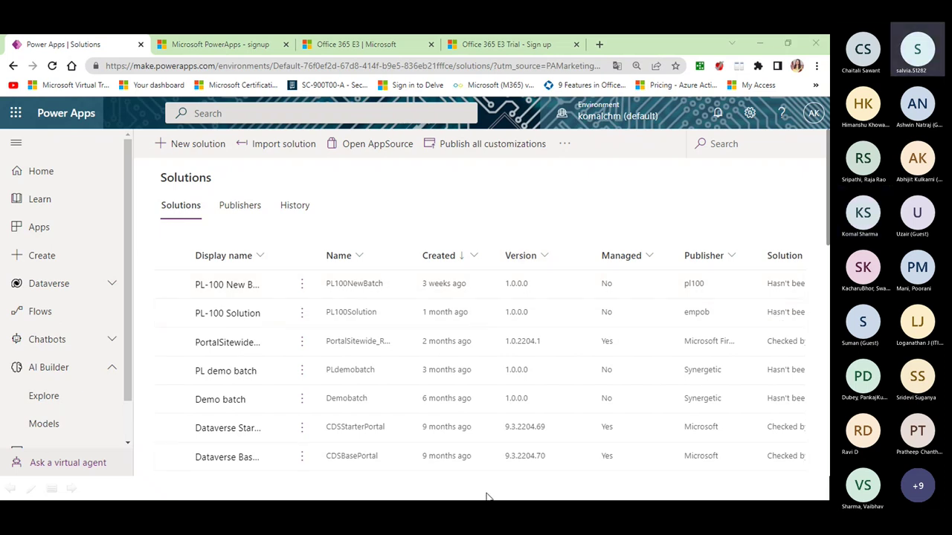
Look through the PL-200 Teams meeting chat for new questions, and go back to the Power Apps solutions list in Chrome
{"action": "key", "text": "super"}
{"action": "mouse_move", "coordinate": [381, 497]}
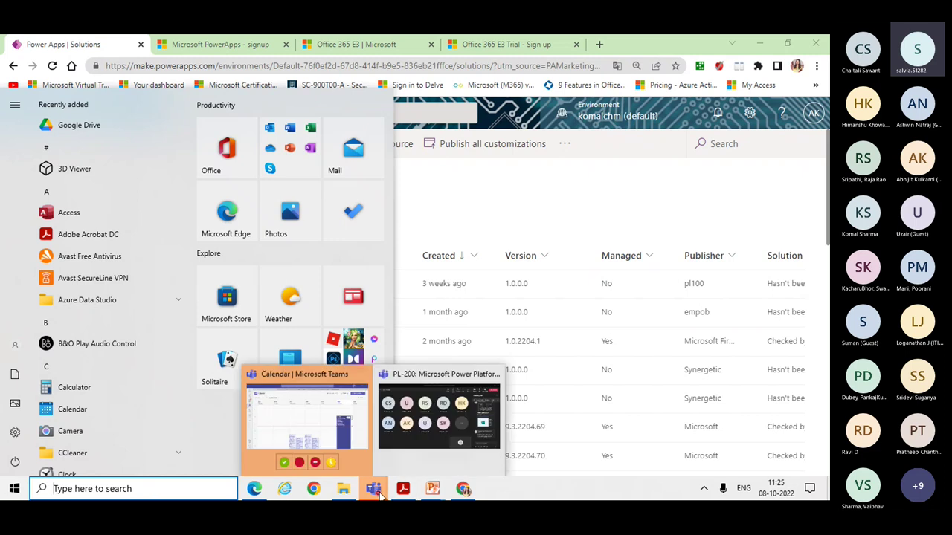
{"action": "left_click", "coordinate": [446, 413]}
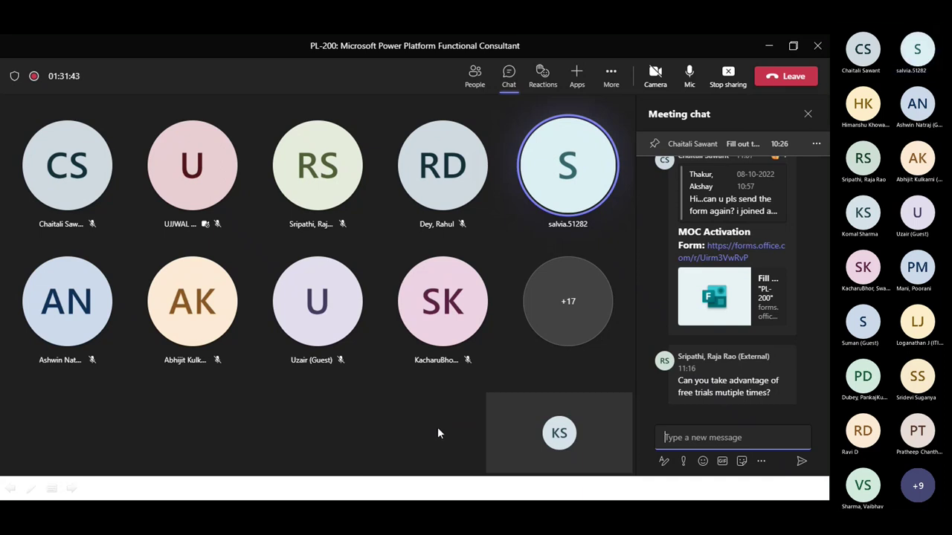
{"action": "key", "text": "super"}
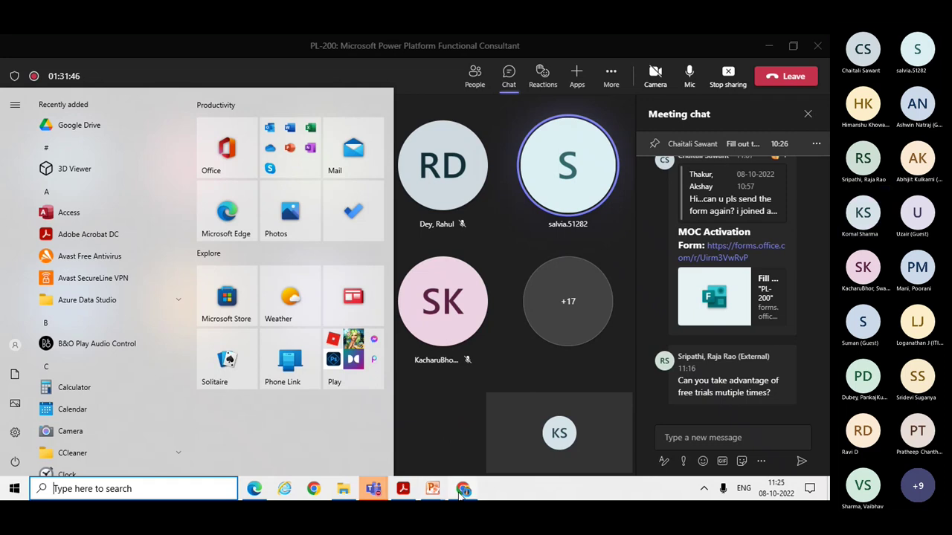
{"action": "left_click", "coordinate": [462, 492]}
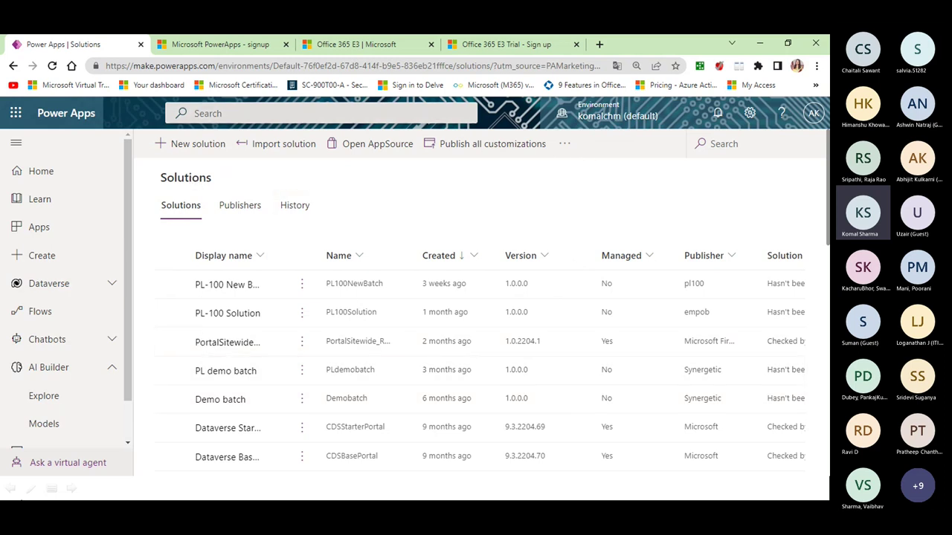
Open AppSource from the Solutions page in a new browser tab, and return to the Power Apps solutions list
{"action": "scroll", "coordinate": [126, 365], "scroll_direction": "down", "scroll_amount": 2}
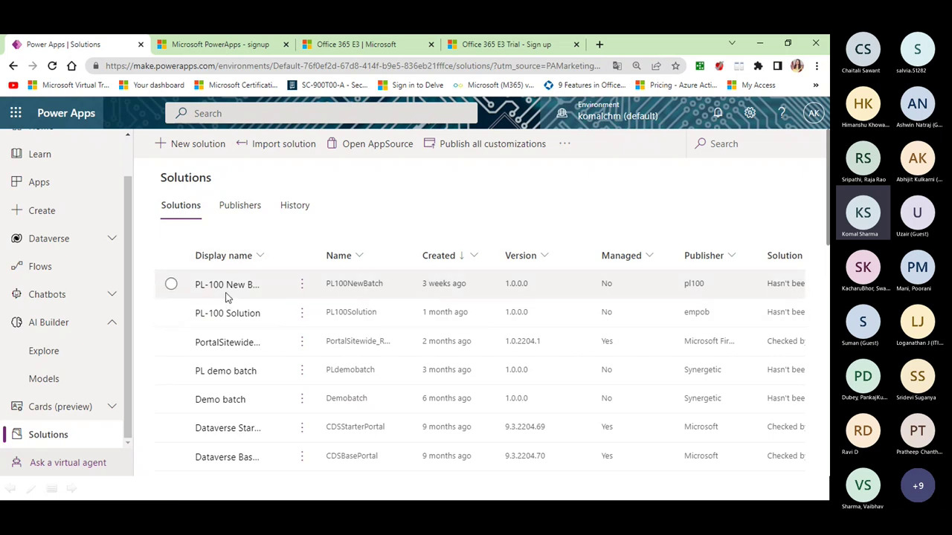
{"action": "mouse_move", "coordinate": [828, 206]}
{"action": "left_mouse_down"}
{"action": "mouse_move", "coordinate": [828, 338]}
{"action": "mouse_move", "coordinate": [827, 205]}
{"action": "left_mouse_up"}
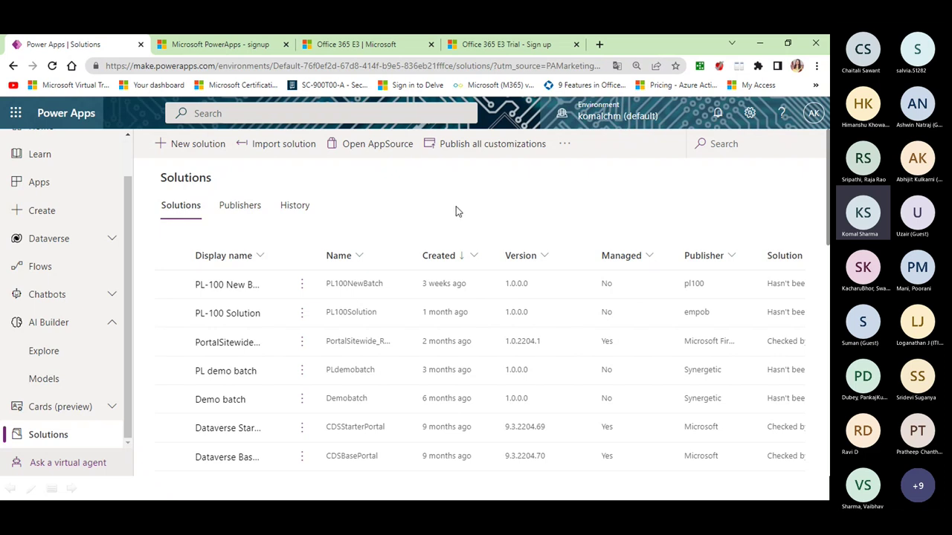
{"action": "left_click", "coordinate": [377, 147]}
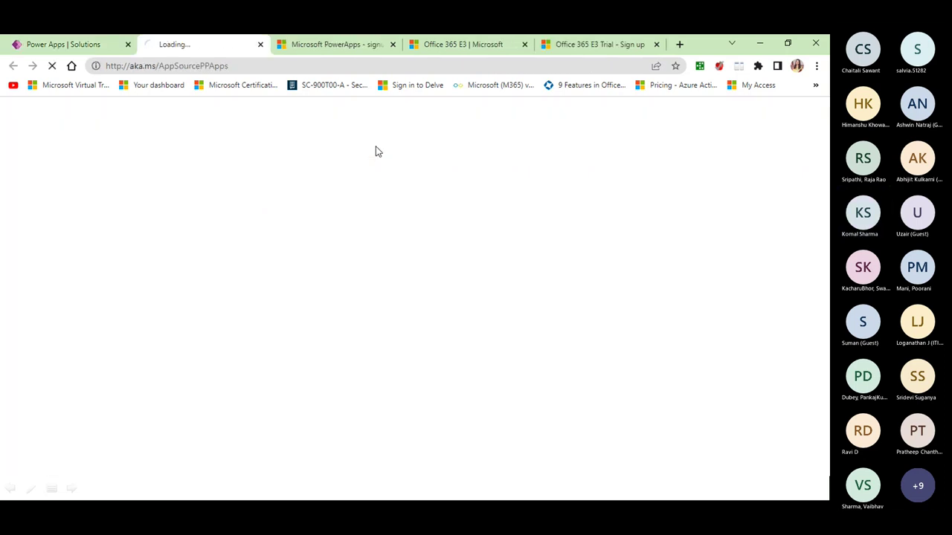
{"action": "left_click", "coordinate": [68, 45]}
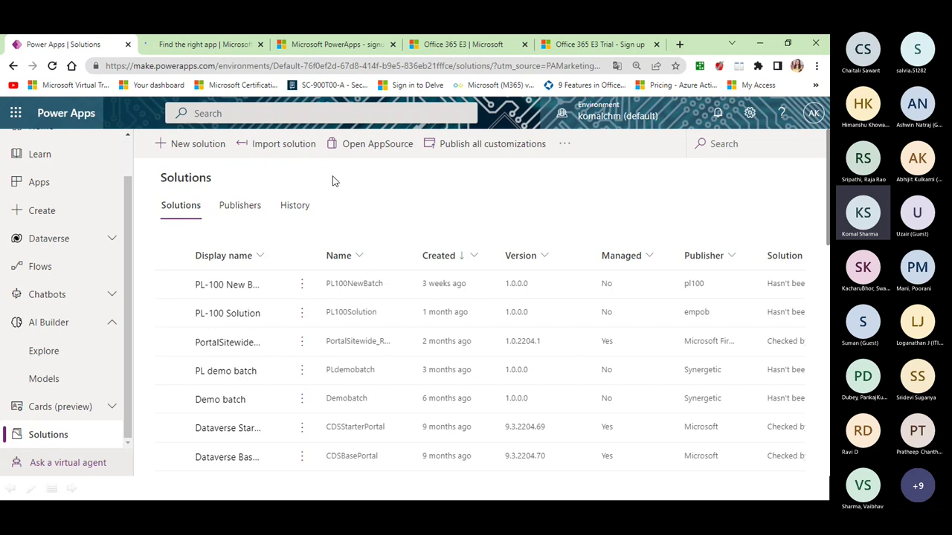
{"action": "left_click", "coordinate": [375, 152]}
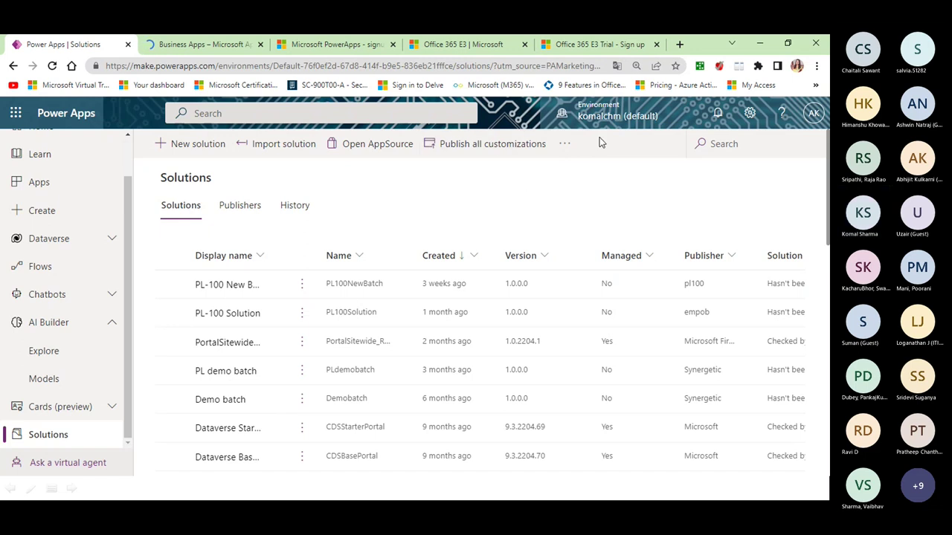
Review the additional commands of the Solutions page and the actions available for the PL100NewBatch solution without choosing any
{"action": "left_click", "coordinate": [566, 145]}
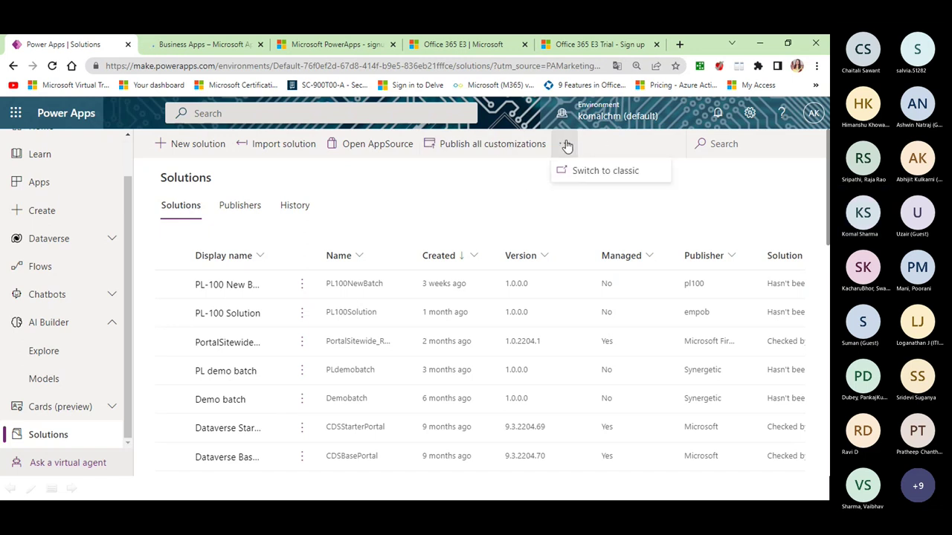
{"action": "left_click", "coordinate": [501, 232]}
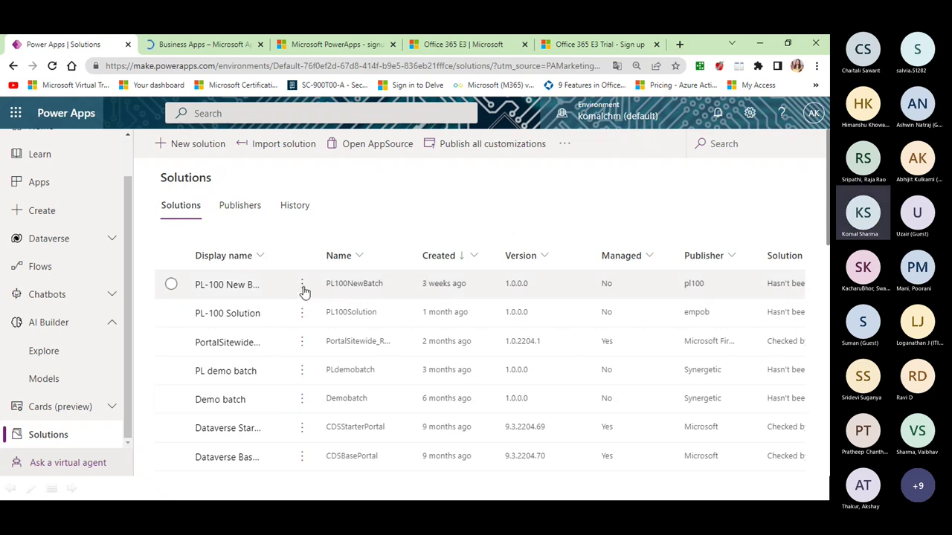
{"action": "right_click", "coordinate": [176, 286]}
{"action": "right_click", "coordinate": [174, 287]}
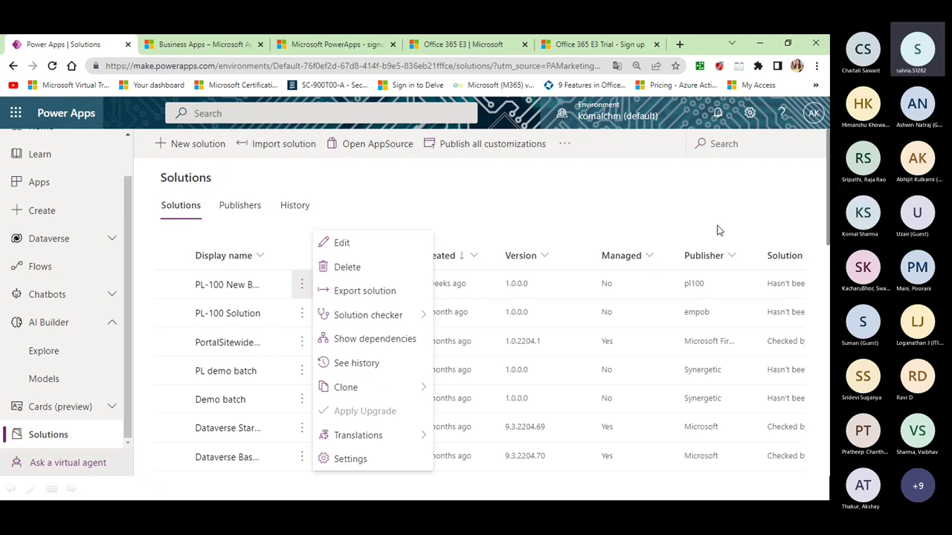
{"action": "left_click", "coordinate": [625, 212]}
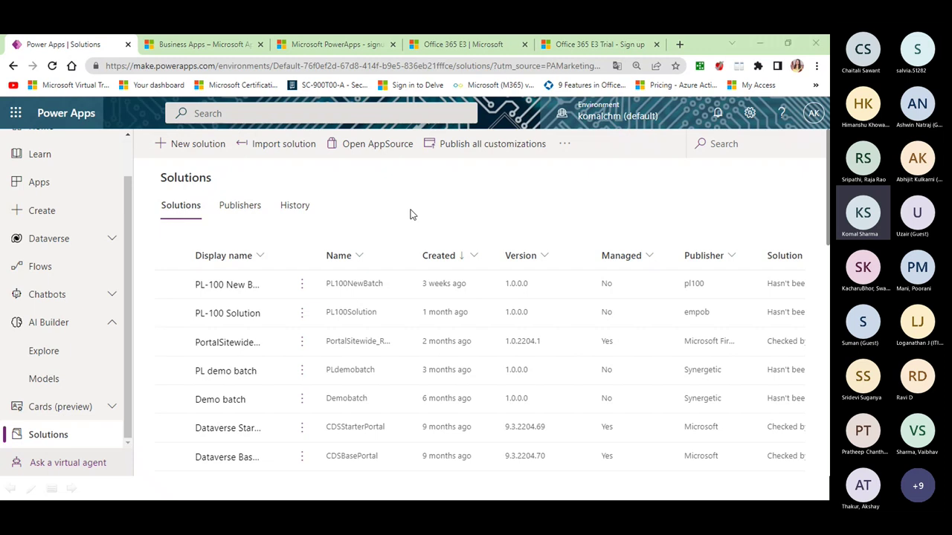
Switch to the PL-200 Microsoft Teams meeting to read the latest chat messages
{"action": "key", "text": "super"}
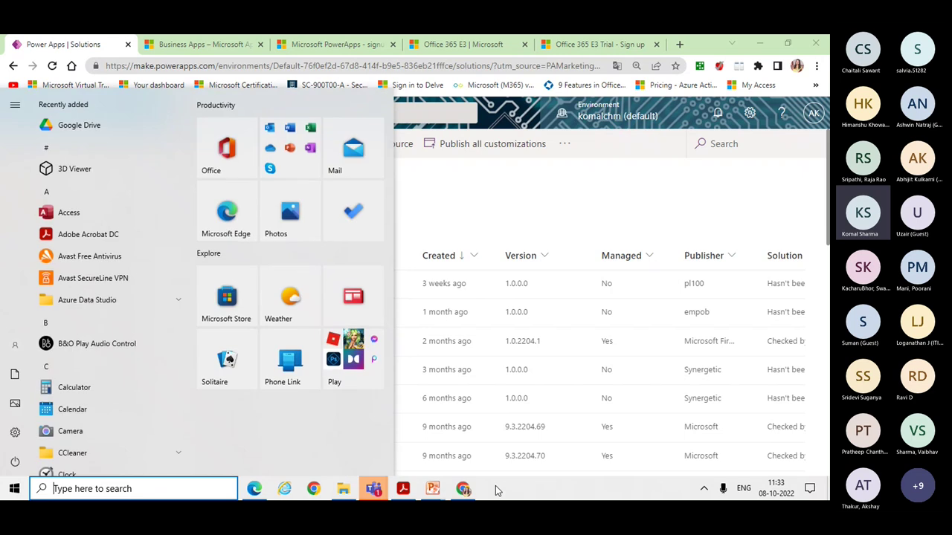
{"action": "mouse_move", "coordinate": [375, 485]}
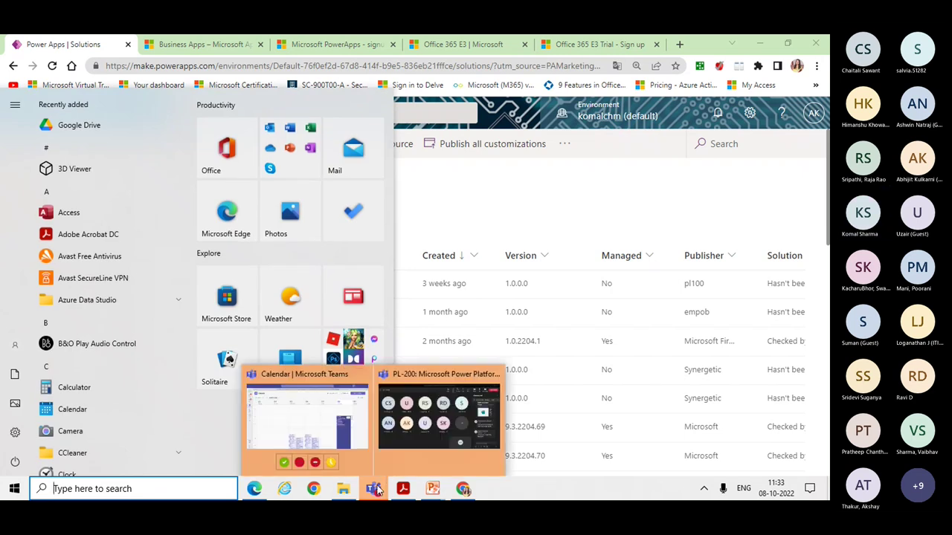
{"action": "left_click", "coordinate": [420, 452]}
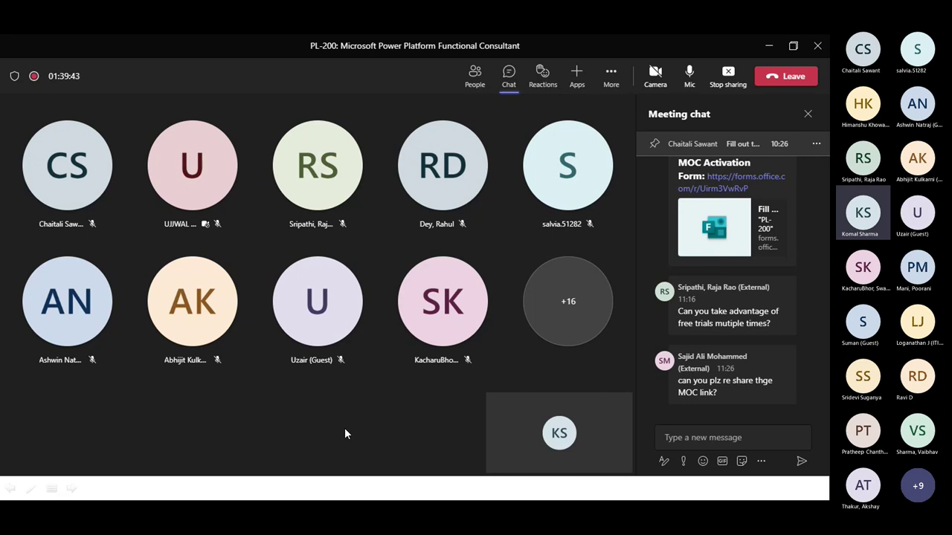
Switch to PowerPoint and close the Module 1 Power Platform overview presentation
{"action": "key", "text": "super"}
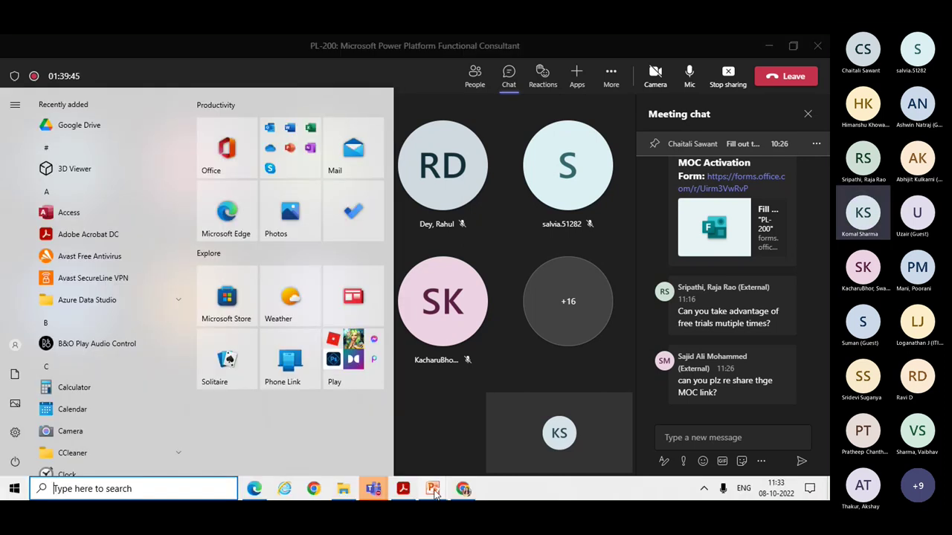
{"action": "mouse_move", "coordinate": [434, 493]}
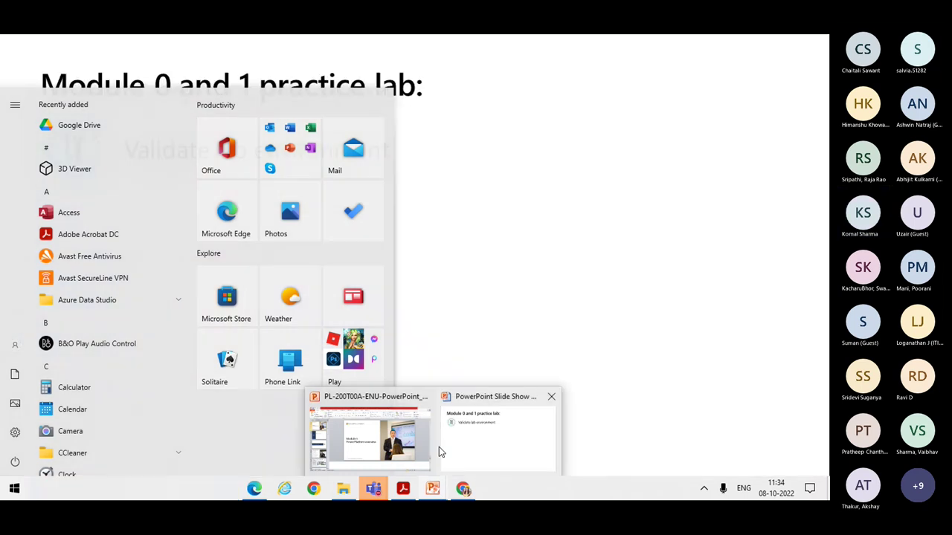
{"action": "left_click", "coordinate": [421, 442]}
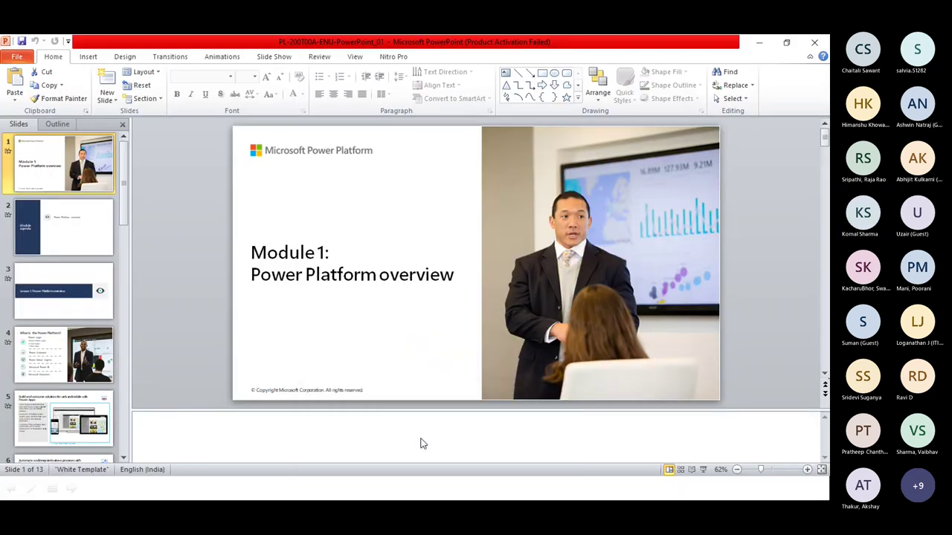
{"action": "left_click", "coordinate": [815, 44]}
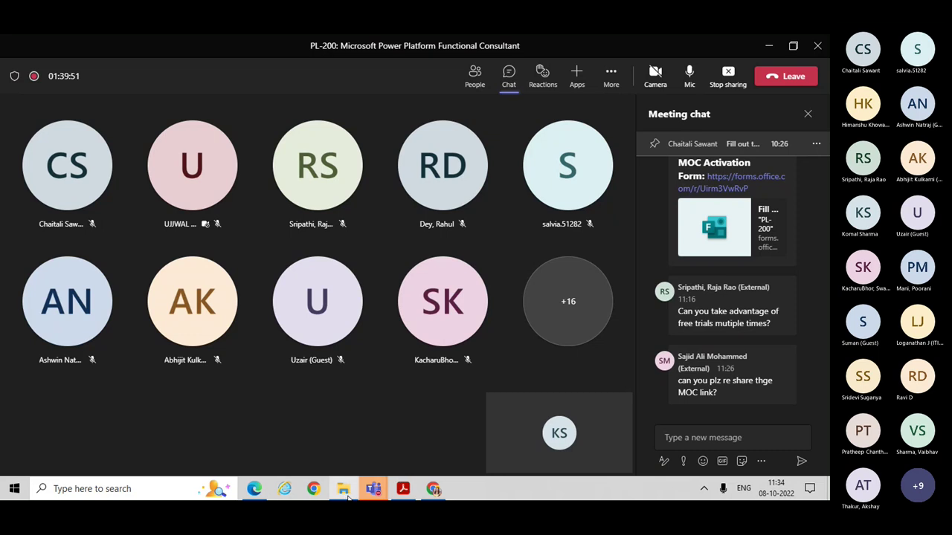
Open the presentation PL-200T00A-ENU-PowerPoint_02 from the PL-200T00A-ENU-PowerPoint folder and dismiss the Office Activation Wizard
{"action": "mouse_move", "coordinate": [346, 494]}
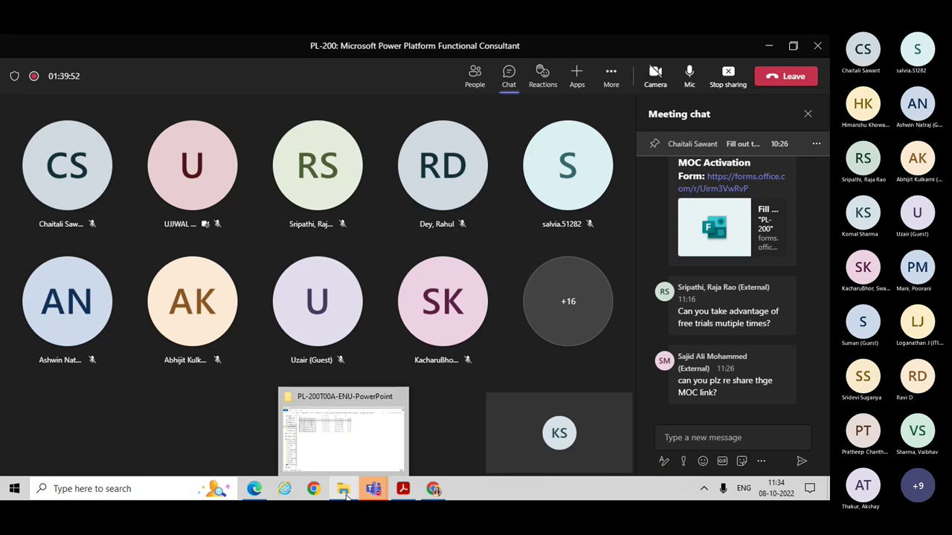
{"action": "left_click", "coordinate": [362, 443]}
{"action": "left_click", "coordinate": [221, 139]}
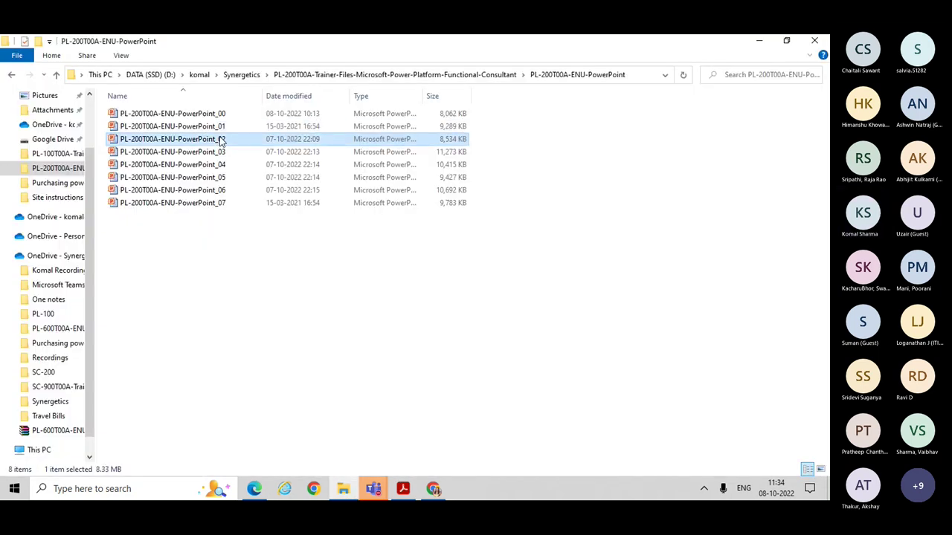
{"action": "double_click", "coordinate": [221, 140]}
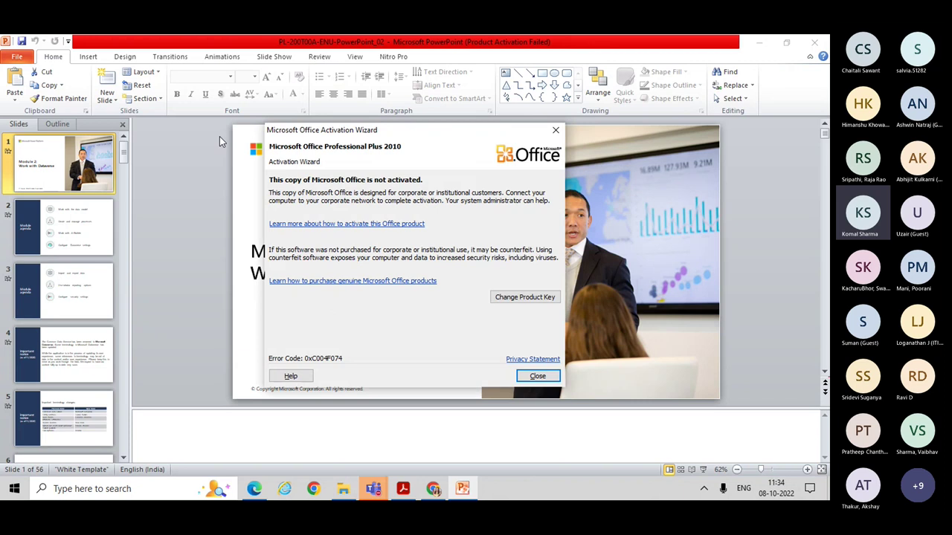
{"action": "left_click", "coordinate": [537, 377]}
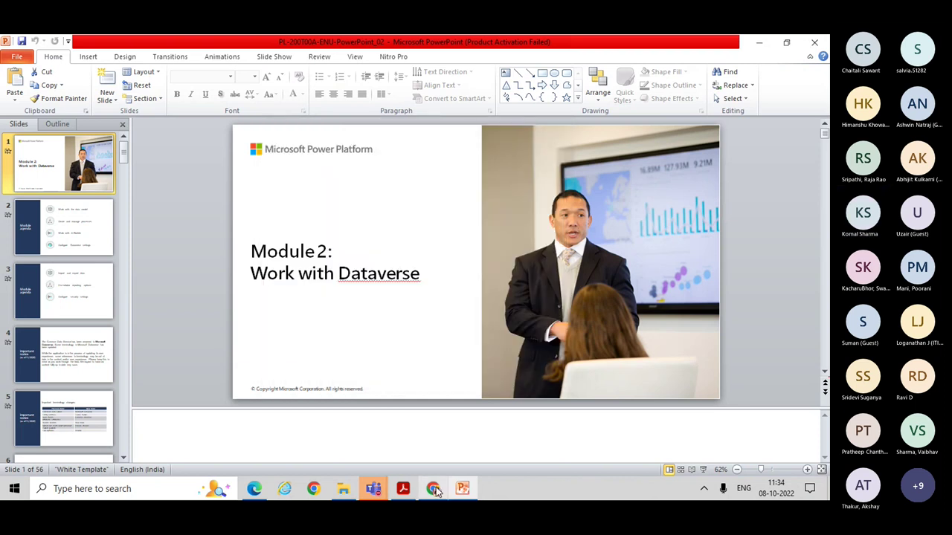
Switch to Chrome, start a Google 15 minute timer in place of the Office 365 E3 page, and show it full screen
{"action": "left_click", "coordinate": [434, 489]}
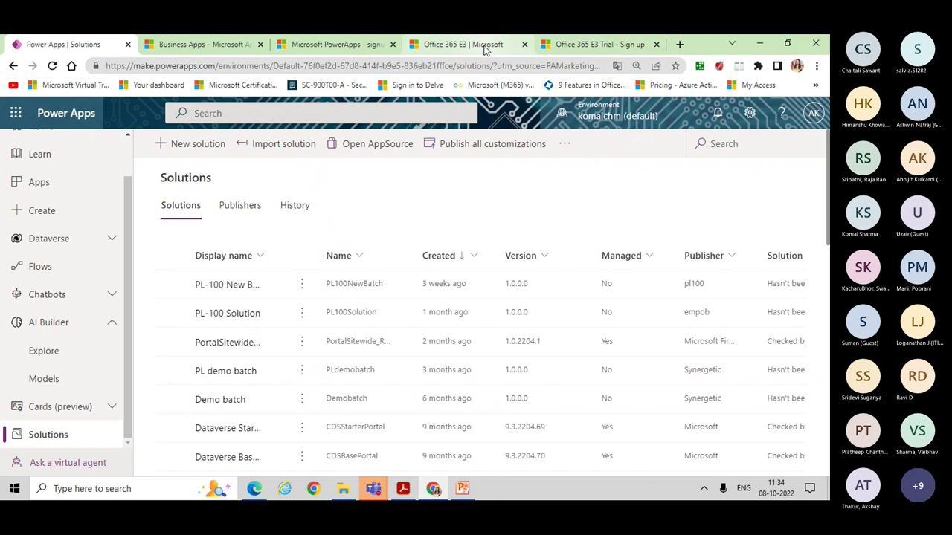
{"action": "left_click", "coordinate": [484, 47]}
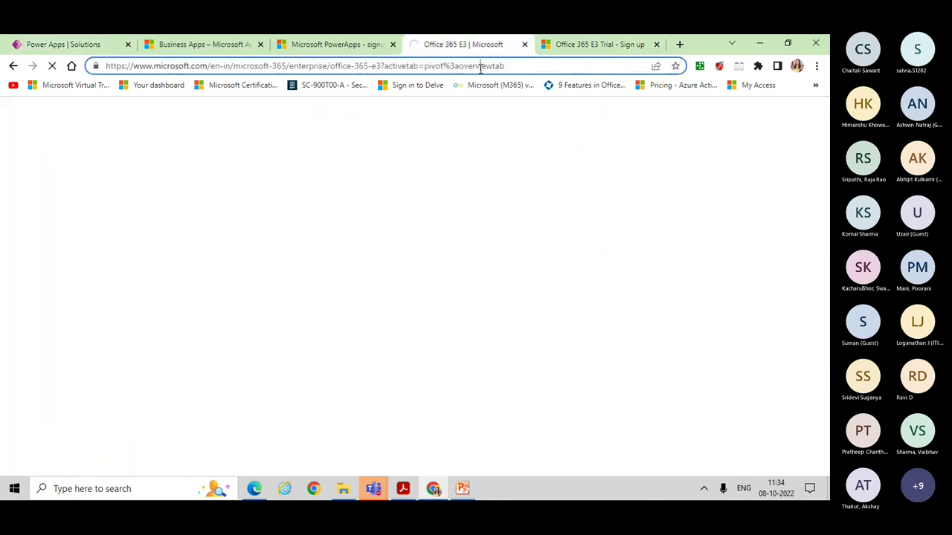
{"action": "left_click", "coordinate": [480, 67]}
{"action": "type", "text": "15"}
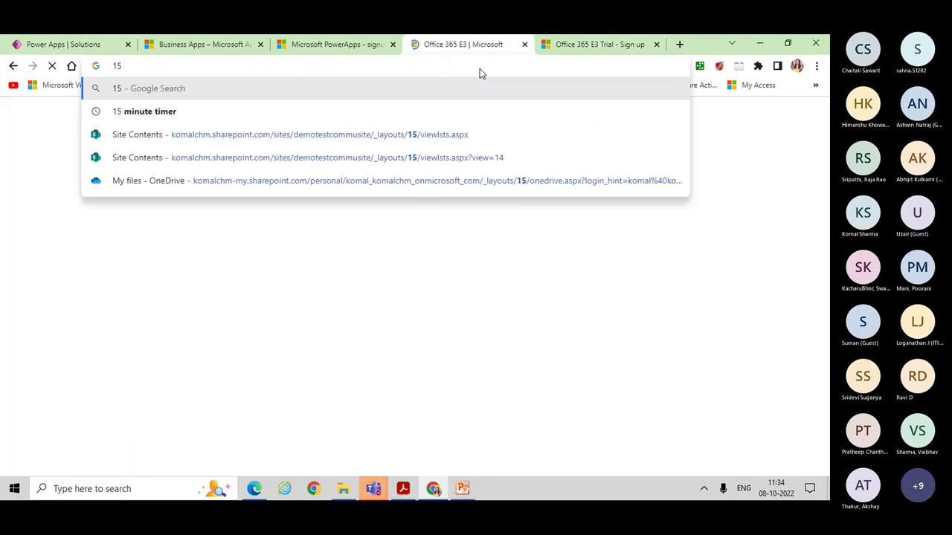
{"action": "key", "text": "Down"}
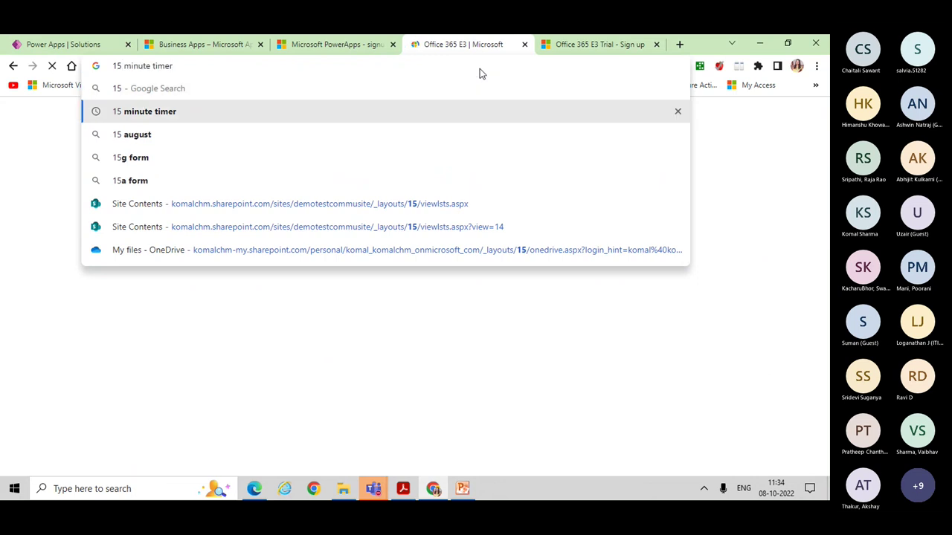
{"action": "key", "text": "Return"}
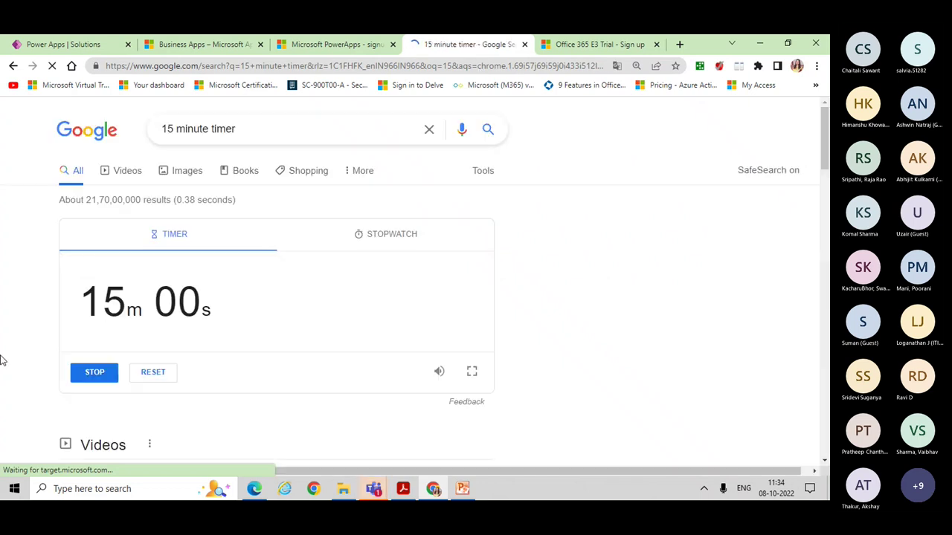
{"action": "mouse_move", "coordinate": [403, 489]}
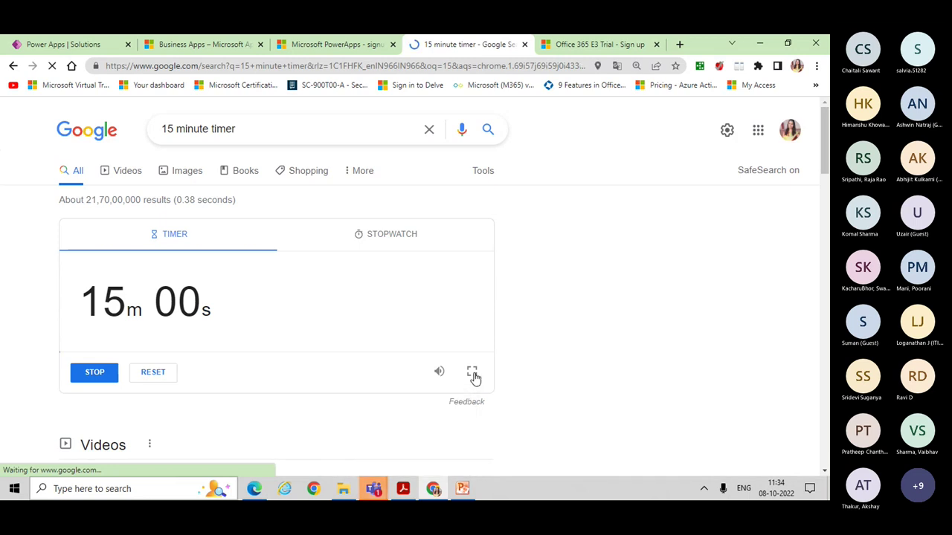
{"action": "left_click", "coordinate": [473, 373]}
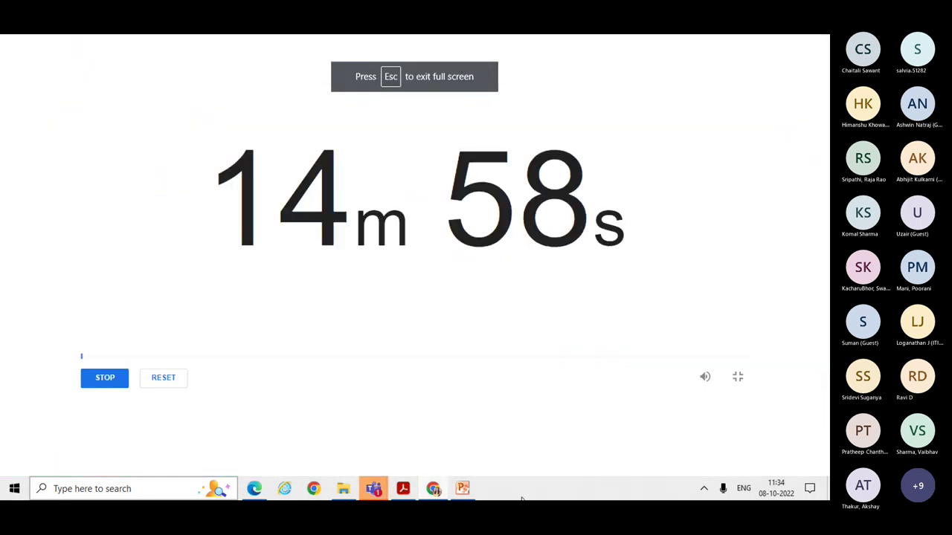
Mute the microphone in the PL-200 Teams meeting and minimize the meeting window to reveal the countdown
{"action": "mouse_move", "coordinate": [373, 497]}
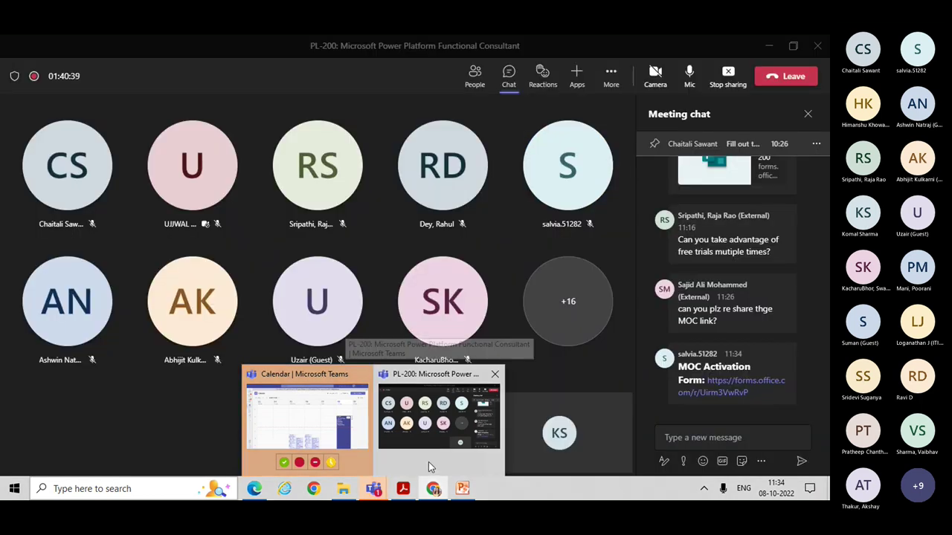
{"action": "left_click", "coordinate": [429, 466]}
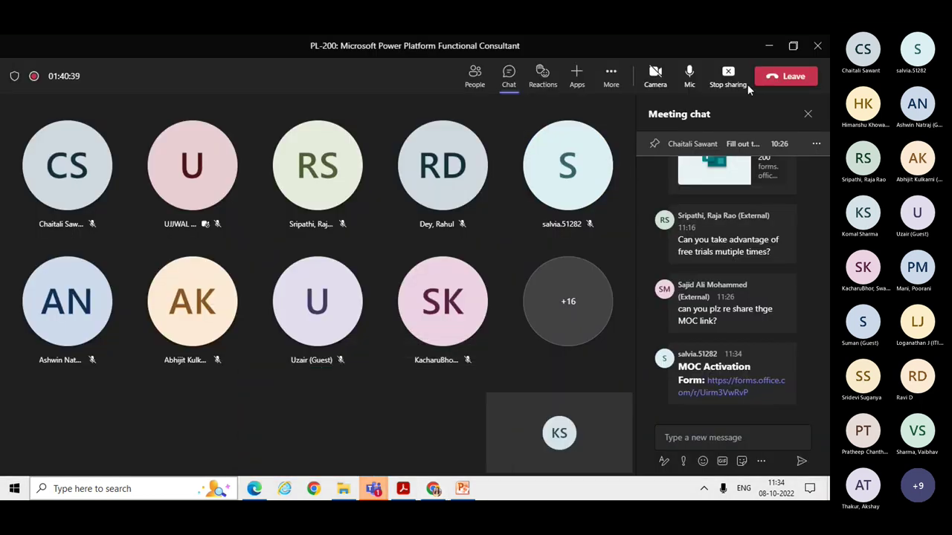
{"action": "left_click", "coordinate": [691, 75]}
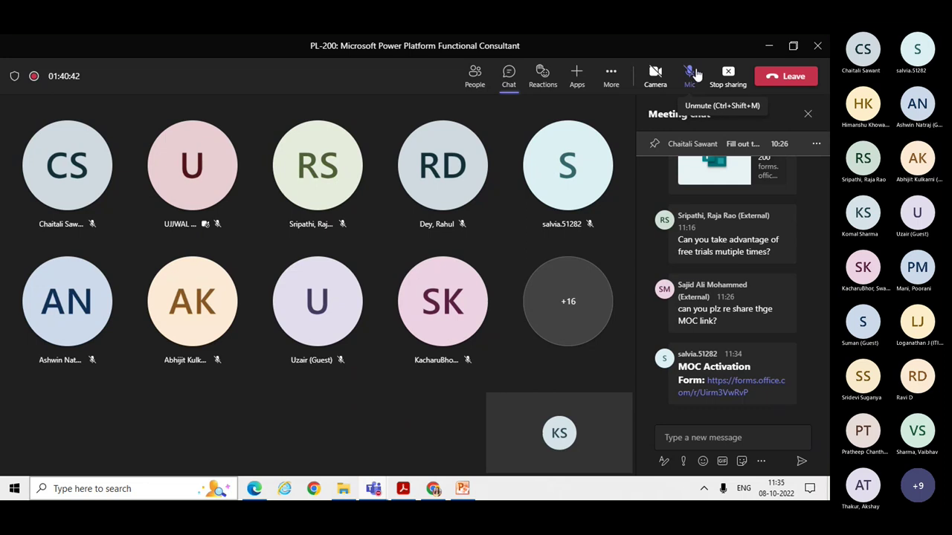
{"action": "left_click", "coordinate": [768, 48]}
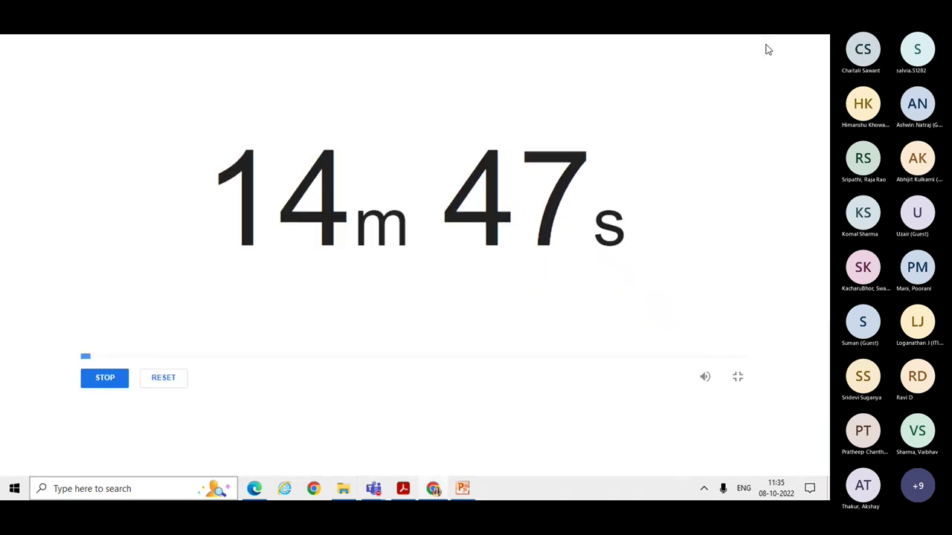
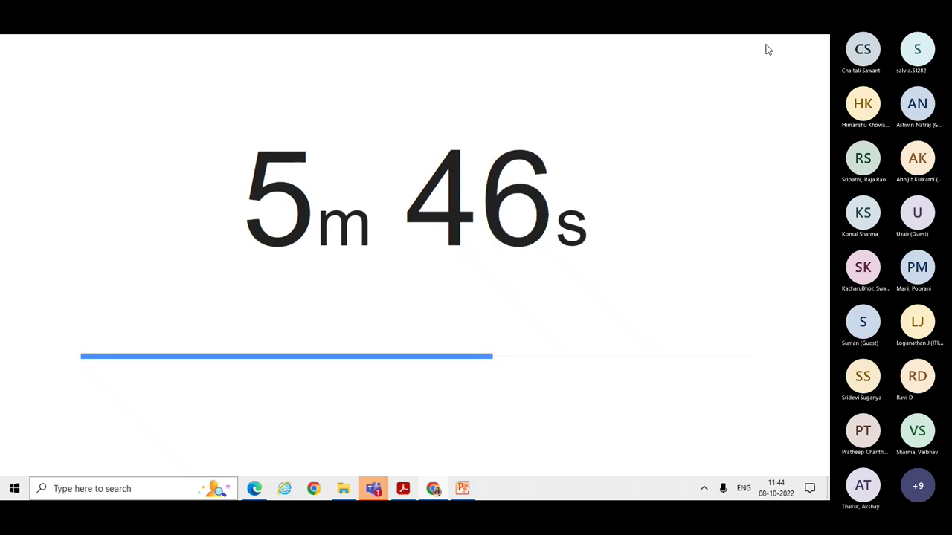
Open the links text file from the PL-100T00A-Trainer-Files-Microsoft-Power-Platform-App-Maker folder in File Explorer
{"action": "mouse_move", "coordinate": [395, 444]}
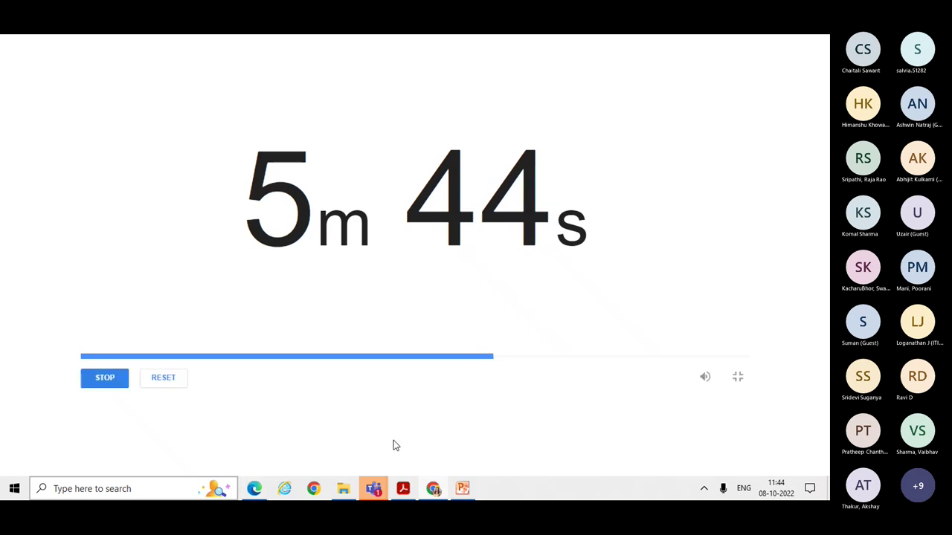
{"action": "left_click", "coordinate": [343, 491]}
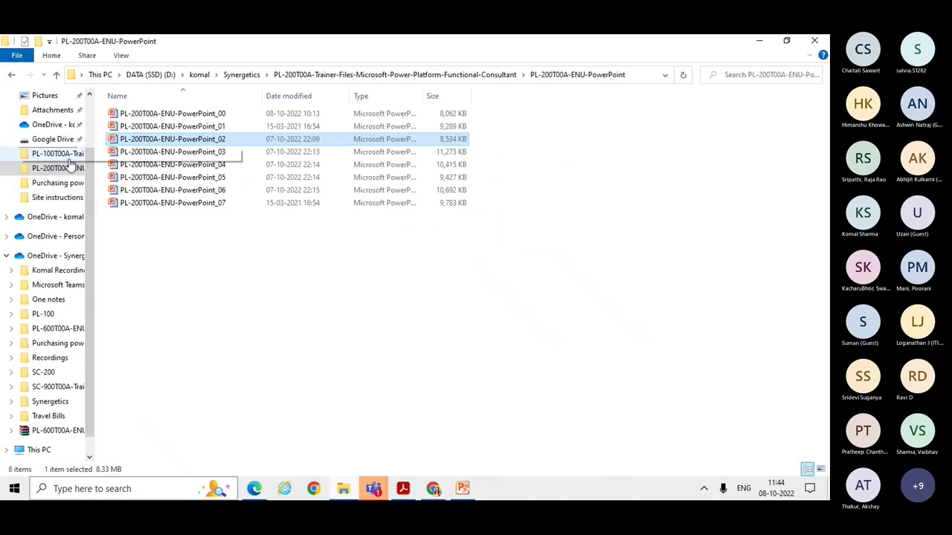
{"action": "left_click", "coordinate": [65, 156]}
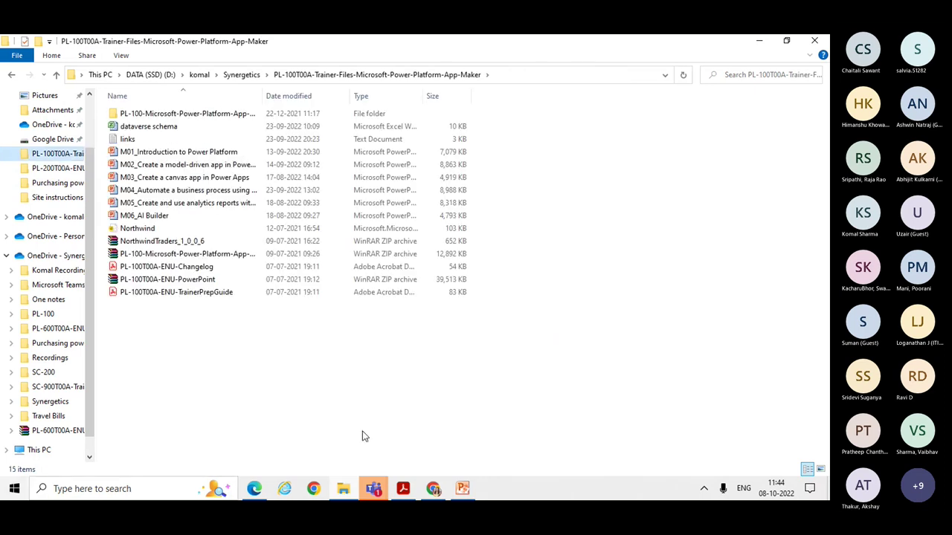
{"action": "double_click", "coordinate": [128, 141]}
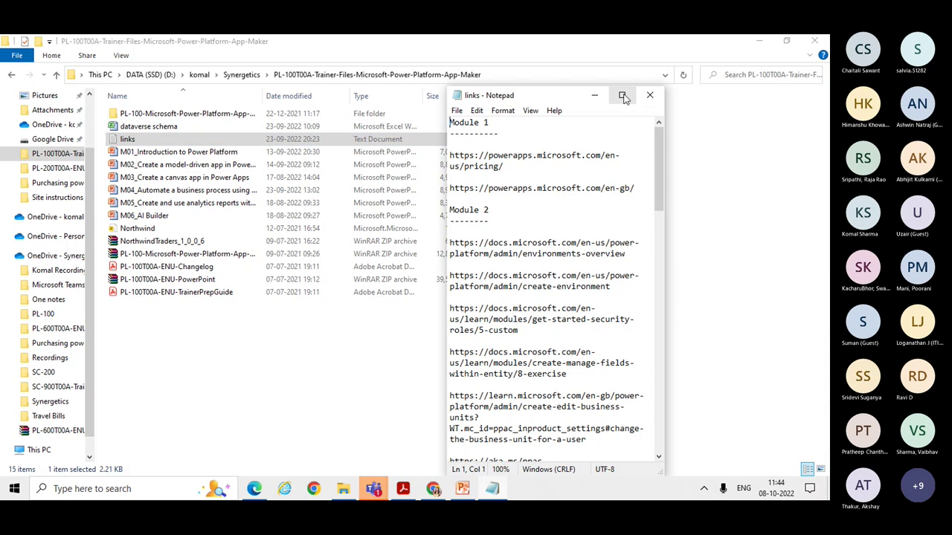
Copy the Module 2 environments-overview link from the links file and post it in the Teams meeting chat
{"action": "double_click", "coordinate": [634, 256]}
{"action": "left_click", "coordinate": [563, 260]}
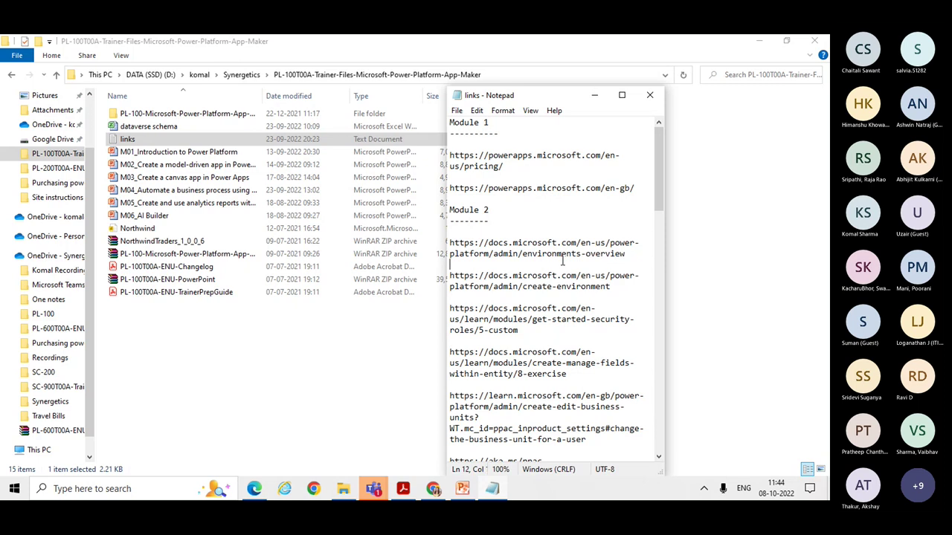
{"action": "left_click_drag", "start_coordinate": [626, 254], "coordinate": [447, 243]}
{"action": "key", "text": "ctrl+c"}
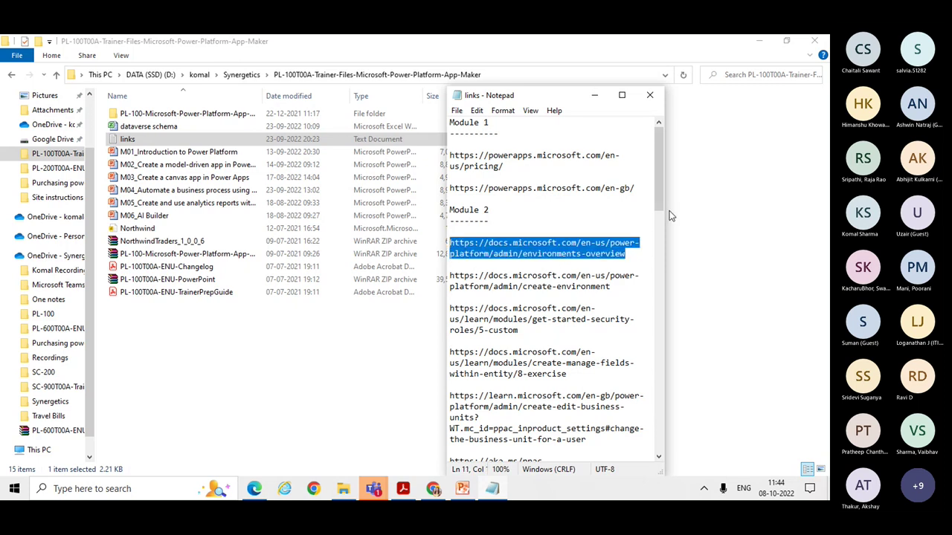
{"action": "left_click", "coordinate": [622, 97]}
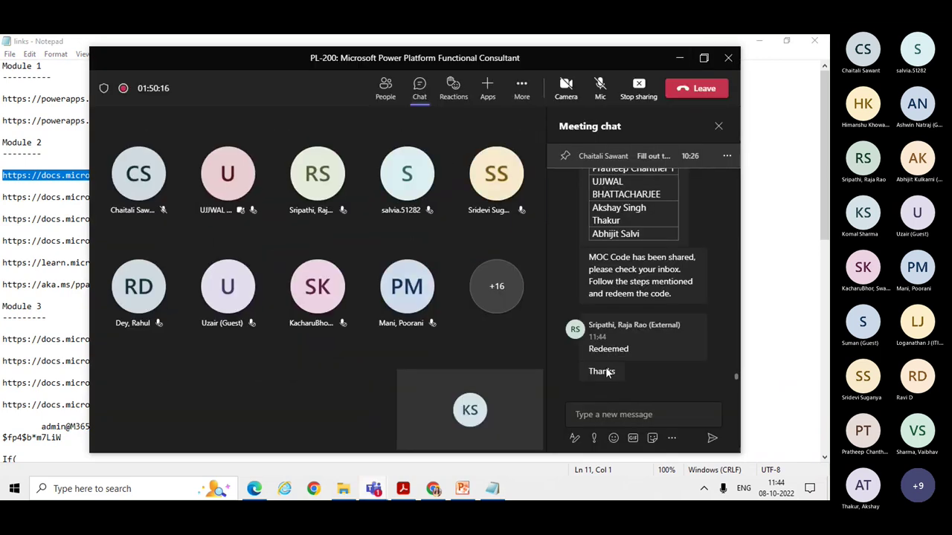
{"action": "mouse_move", "coordinate": [606, 367]}
{"action": "left_click", "coordinate": [627, 414]}
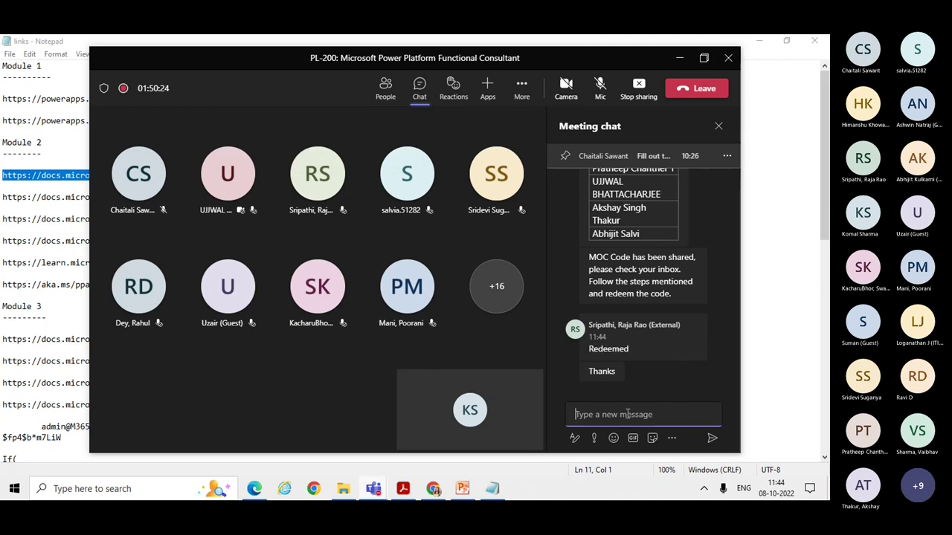
{"action": "key", "text": "ctrl+v"}
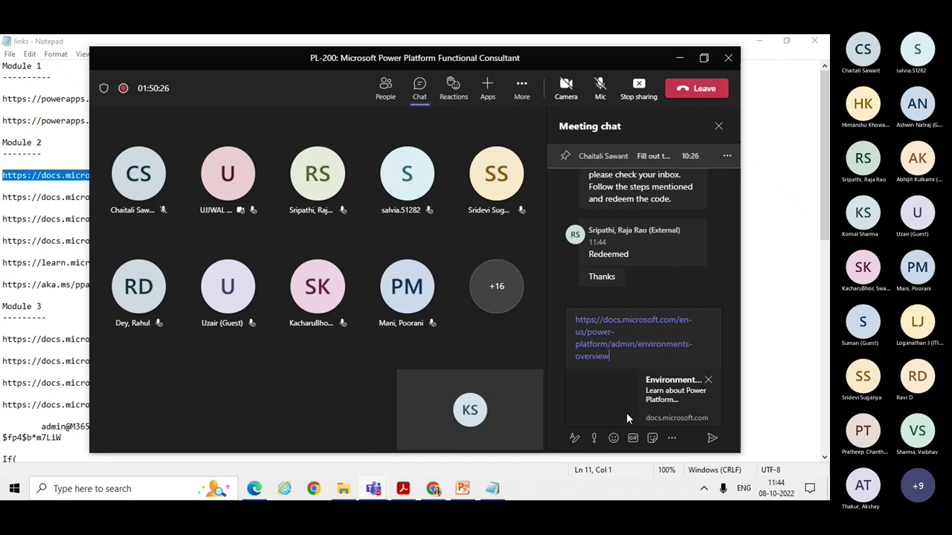
{"action": "left_click", "coordinate": [712, 439]}
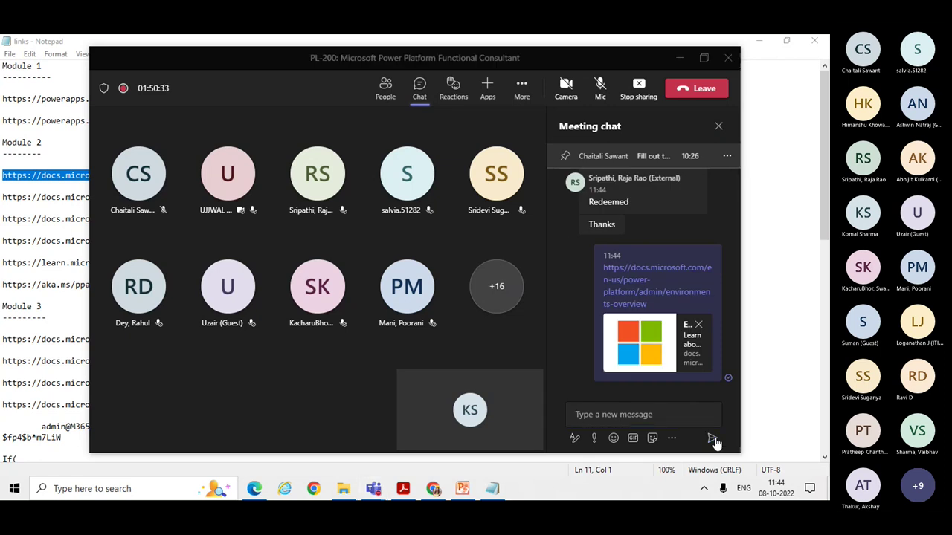
Copy the Module 2 create-environment link from the links file and post it in the Teams meeting chat
{"action": "key", "text": "alt+Tab"}
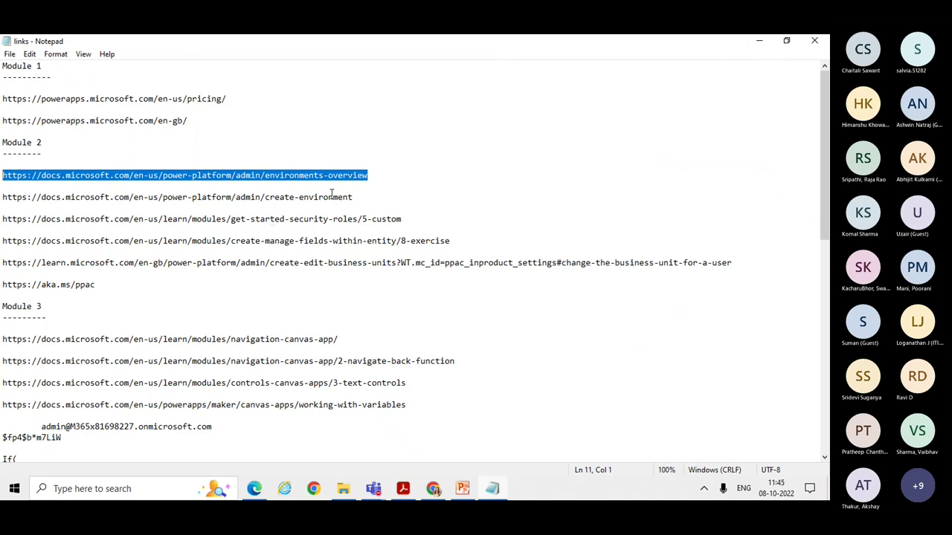
{"action": "left_click", "coordinate": [371, 193]}
{"action": "left_click_drag", "start_coordinate": [362, 194], "coordinate": [3, 195]}
{"action": "key", "text": "ctrl+c"}
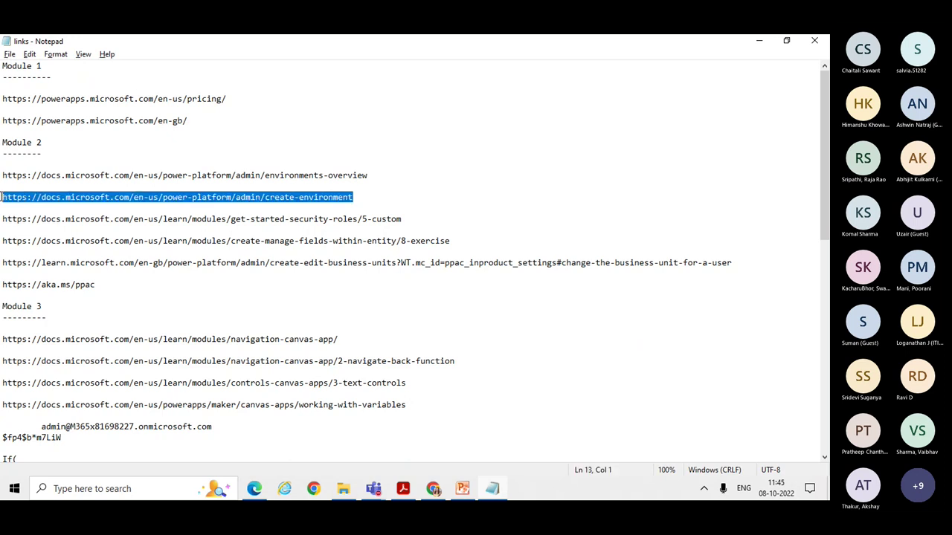
{"action": "key", "text": "alt+Tab"}
{"action": "left_click", "coordinate": [615, 413]}
{"action": "key", "text": "ctrl+v"}
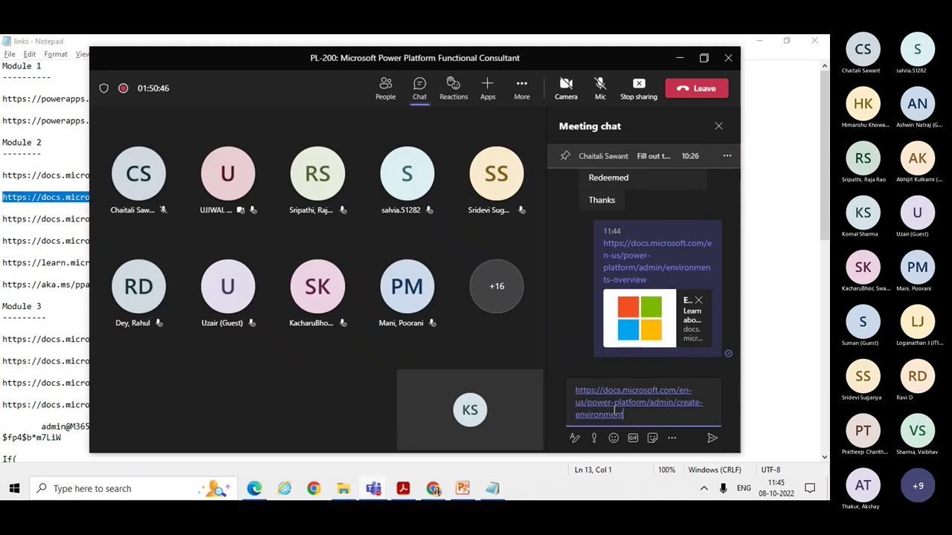
{"action": "left_click", "coordinate": [712, 439]}
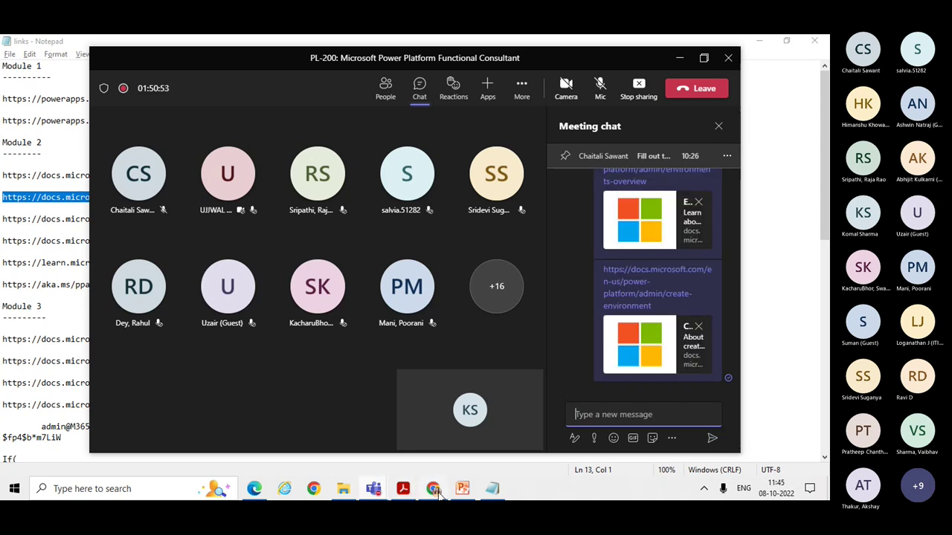
Switch back to the running timer in Chrome and exit its full-screen view
{"action": "left_click", "coordinate": [438, 495]}
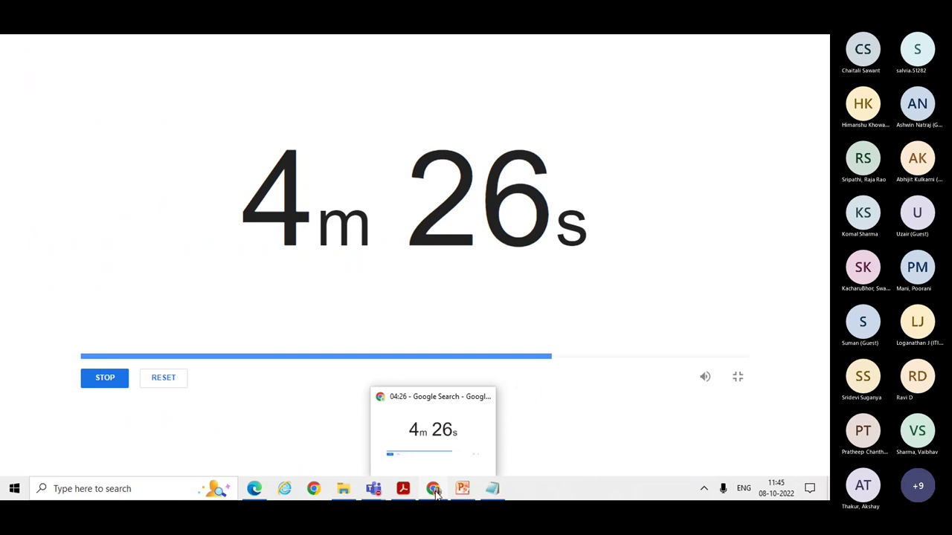
{"action": "left_click", "coordinate": [436, 492]}
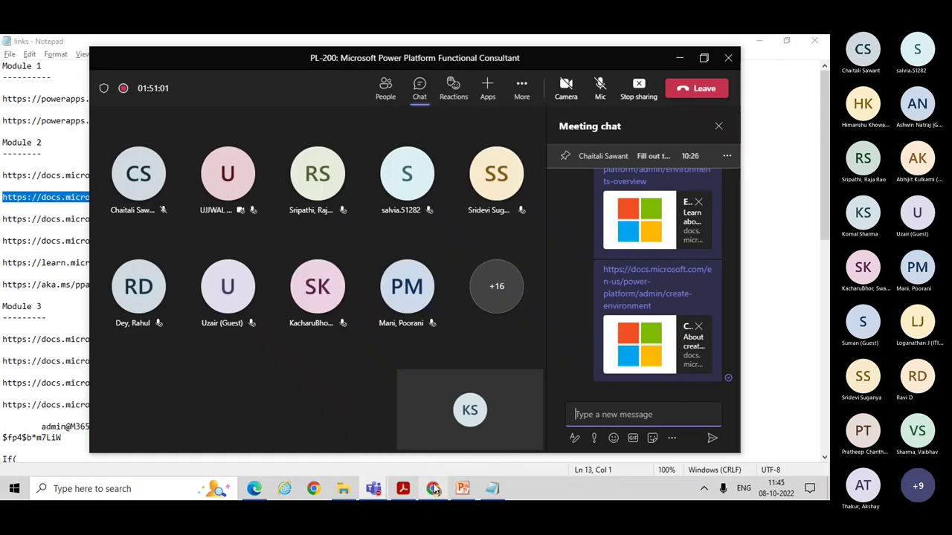
{"action": "left_click", "coordinate": [436, 490]}
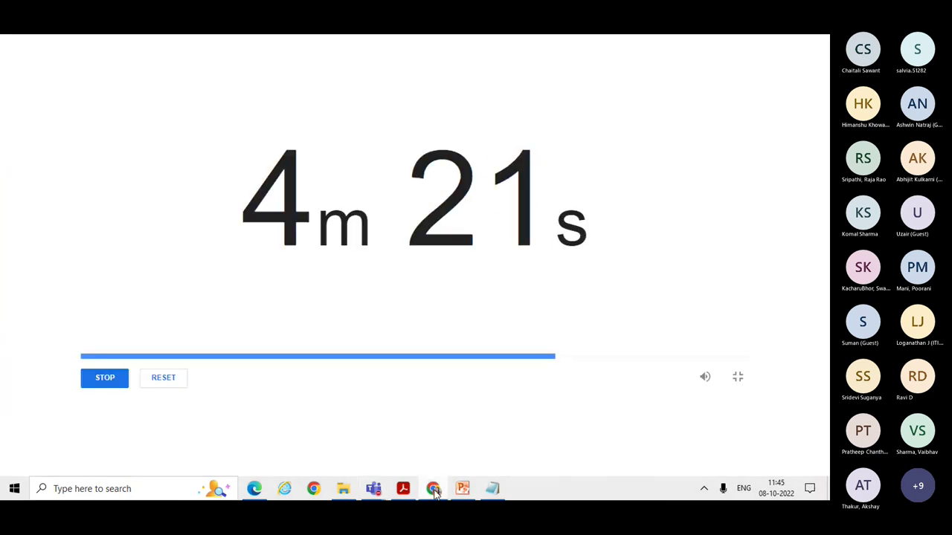
{"action": "key", "text": "Escape"}
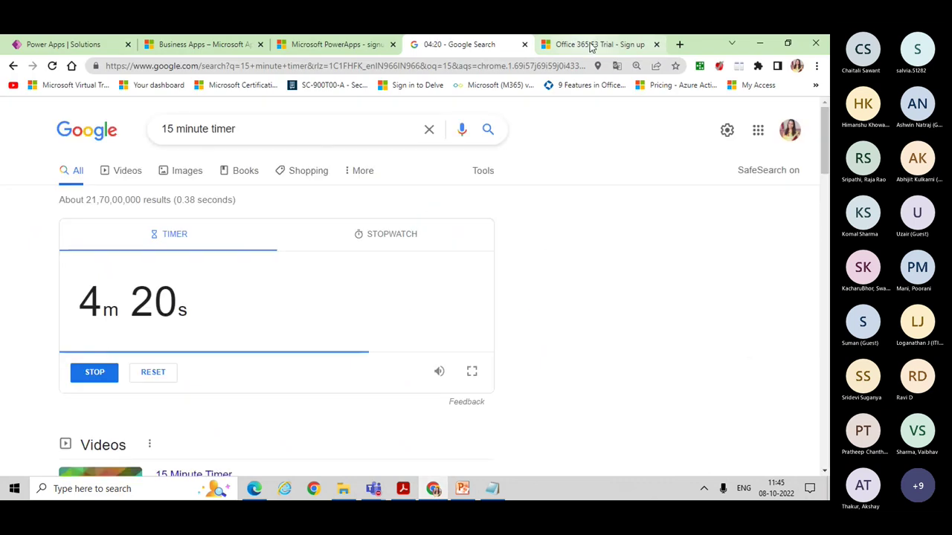
Search Google for "custom connector in power platform" in the Office 365 E3 Trial tab
{"action": "left_click", "coordinate": [591, 46]}
{"action": "left_click", "coordinate": [533, 66]}
{"action": "type", "text": "cu"}
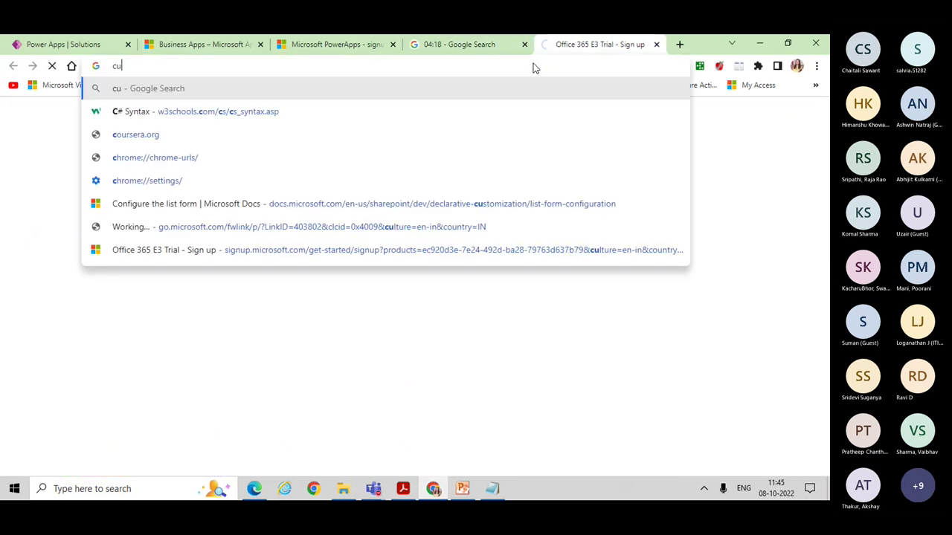
{"action": "type", "text": "sto"}
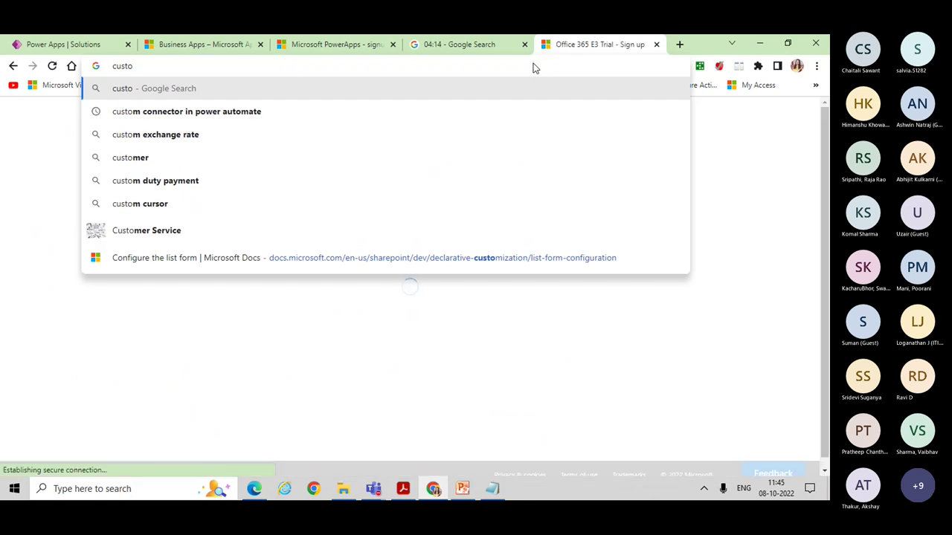
{"action": "key", "text": "Down"}
{"action": "key", "text": "BackSpace"}
{"action": "key", "text": "BackSpace"}
{"action": "key", "text": "BackSpace"}
{"action": "key", "text": "BackSpace"}
{"action": "key", "text": "BackSpace"}
{"action": "key", "text": "BackSpace"}
{"action": "key", "text": "BackSpace"}
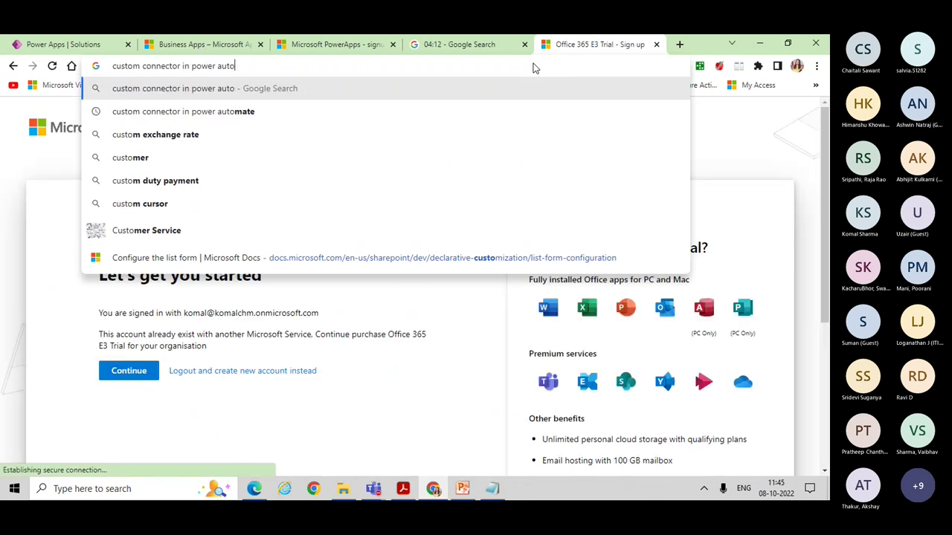
{"action": "key", "text": "BackSpace"}
{"action": "key", "text": "BackSpace"}
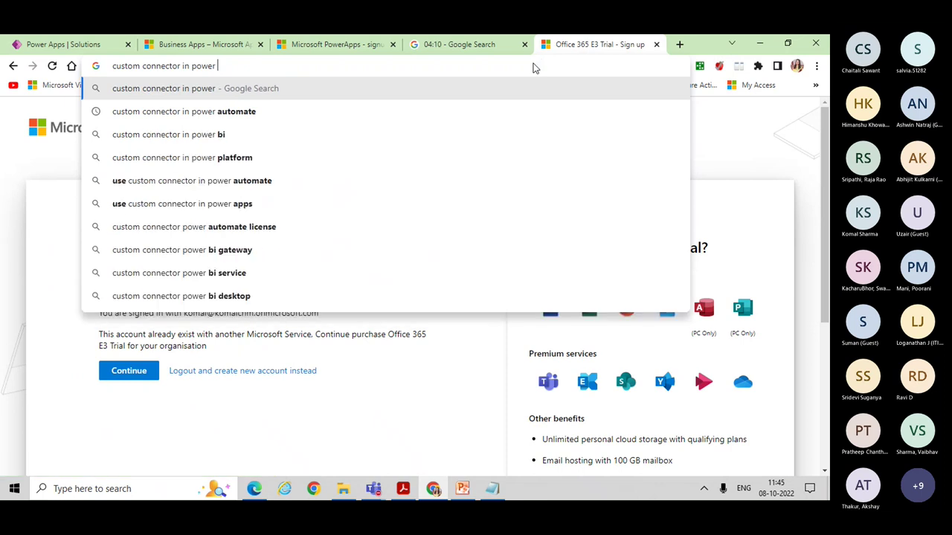
{"action": "key", "text": "Down"}
{"action": "key", "text": "Down"}
{"action": "key", "text": "Down"}
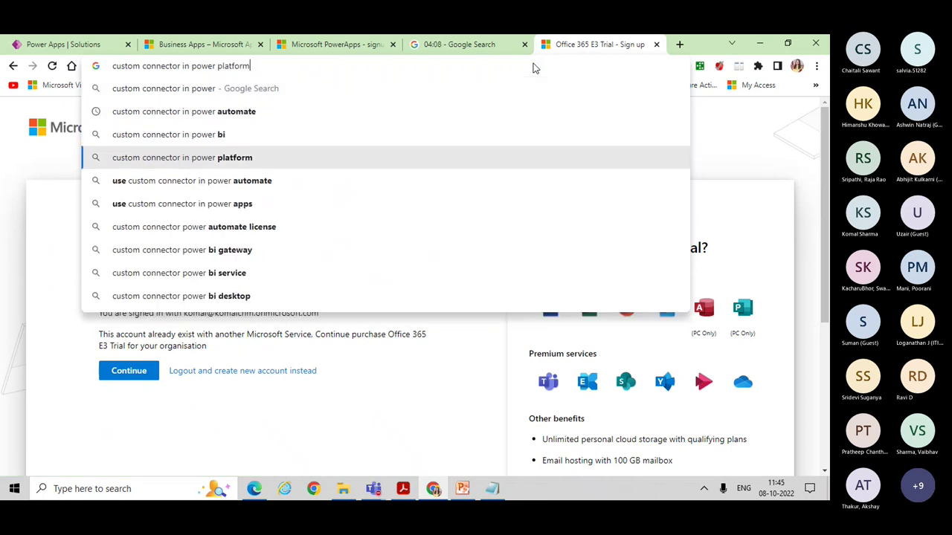
{"action": "key", "text": "Return"}
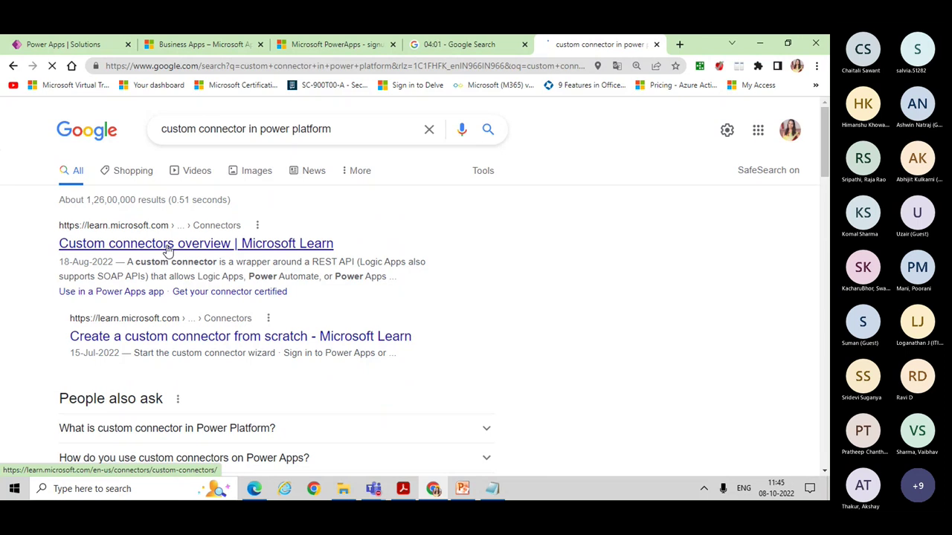
Open the Microsoft Learn custom connectors overview, copy its link and post it in the Teams meeting chat
{"action": "left_click", "coordinate": [168, 250]}
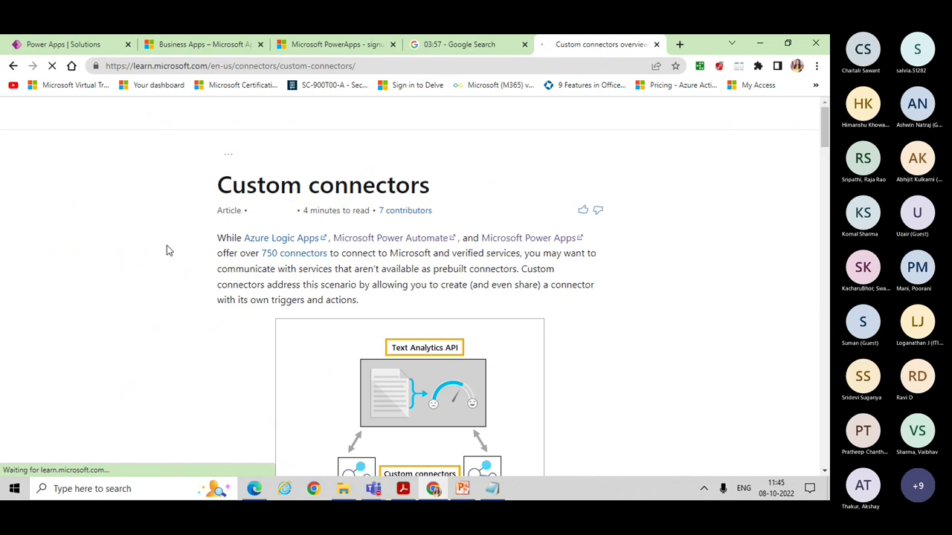
{"action": "left_click", "coordinate": [372, 65]}
{"action": "key", "text": "ctrl+c"}
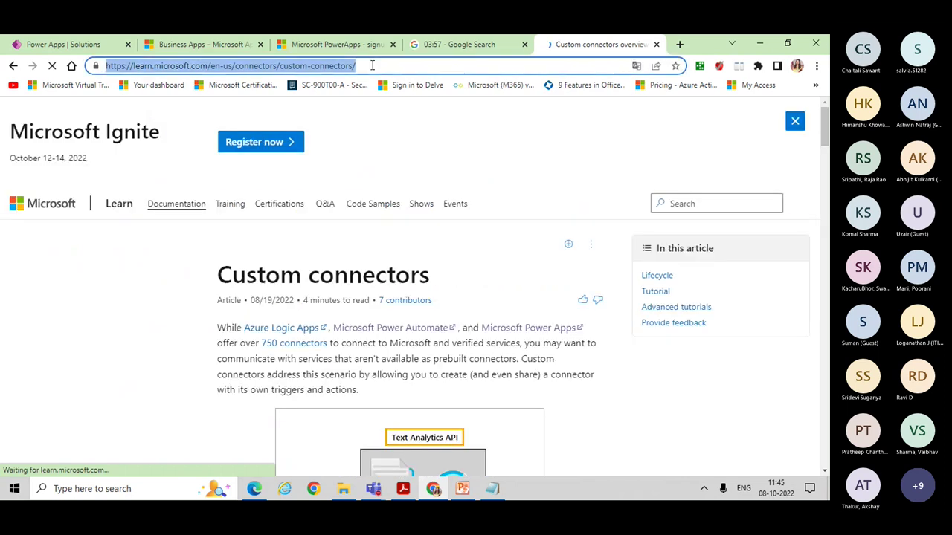
{"action": "mouse_move", "coordinate": [372, 492]}
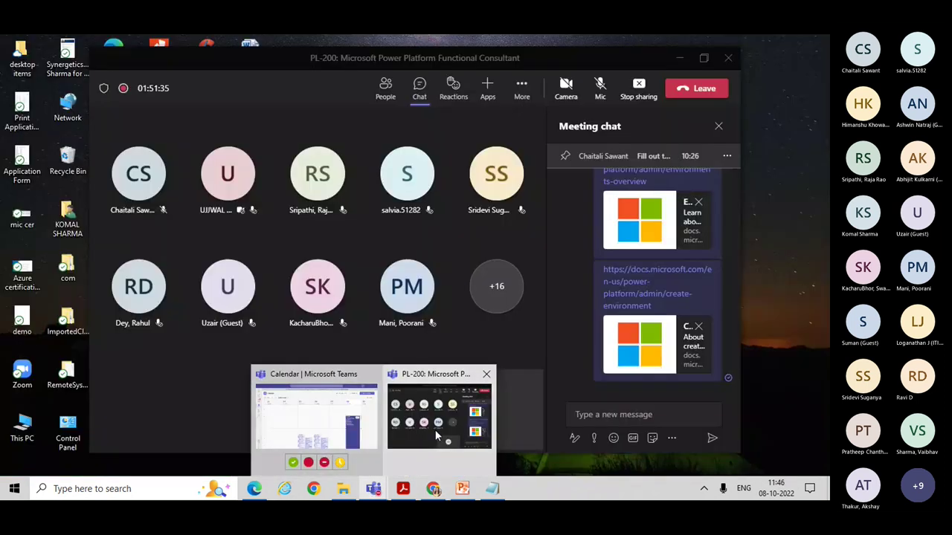
{"action": "left_click", "coordinate": [435, 430]}
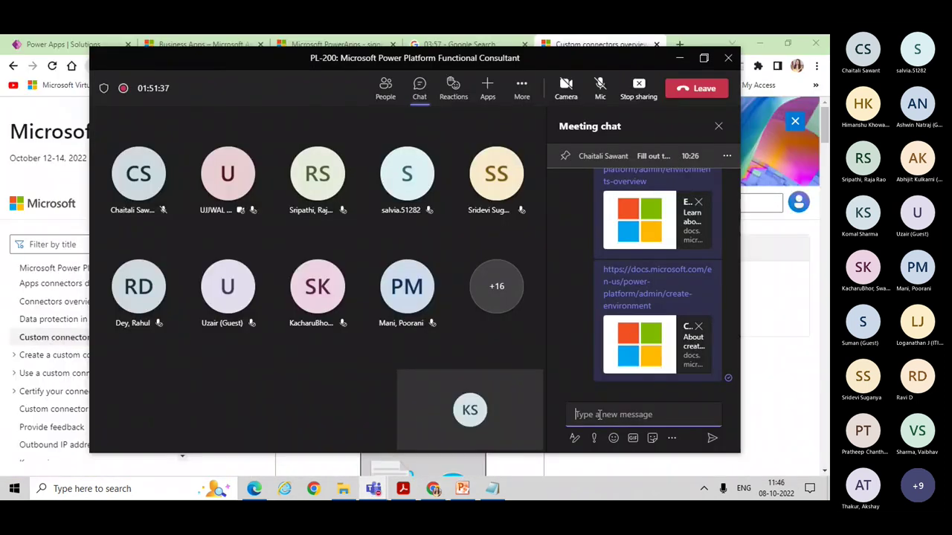
{"action": "key", "text": "ctrl+v"}
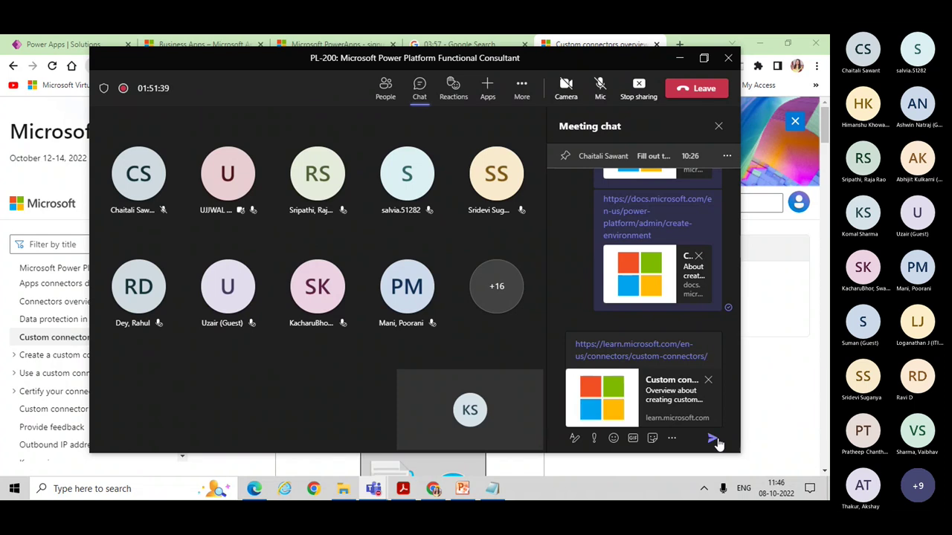
{"action": "left_click", "coordinate": [713, 440]}
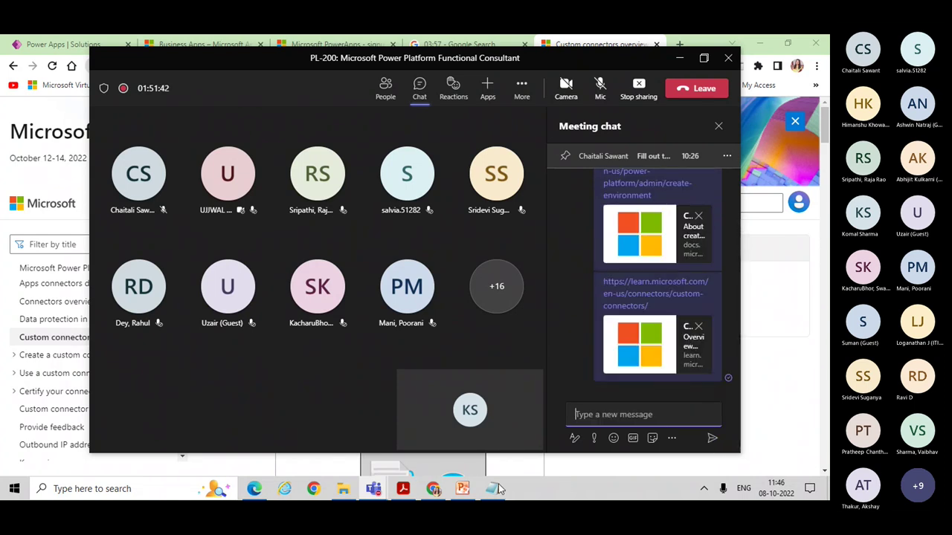
Switch to Chrome, search for "microsoft power platform overview", and view the Microsoft Power Platform site before returning to the results
{"action": "left_click", "coordinate": [434, 489]}
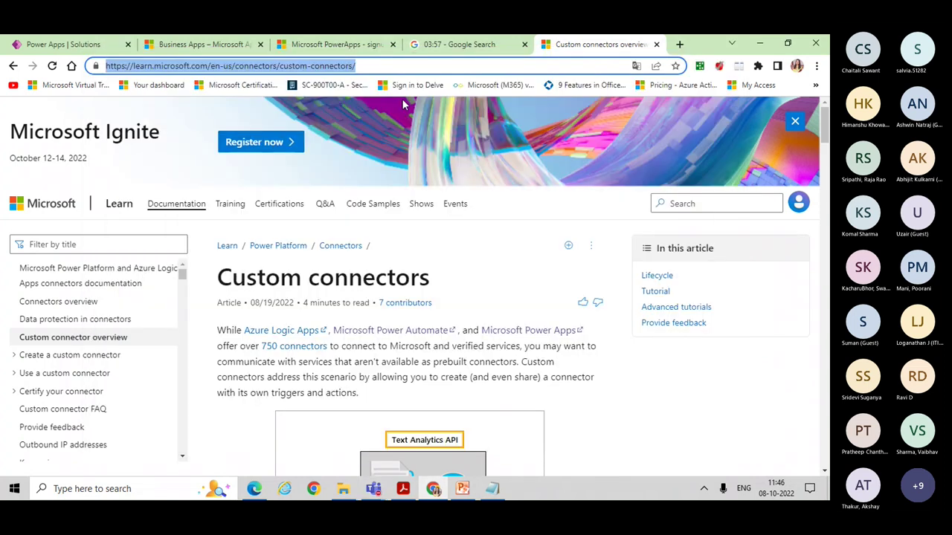
{"action": "key", "text": "ctrl+l"}
{"action": "type", "text": "microsoft"}
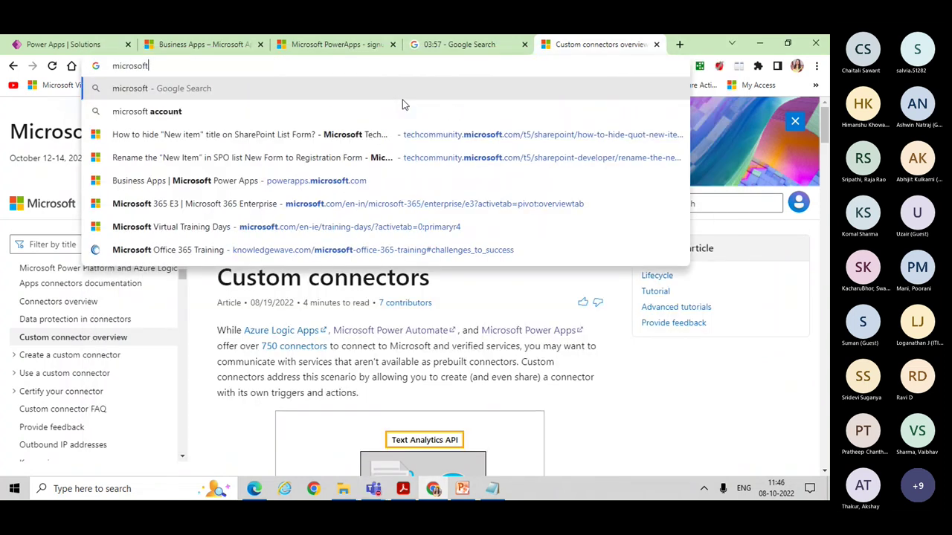
{"action": "type", "text": " plat"}
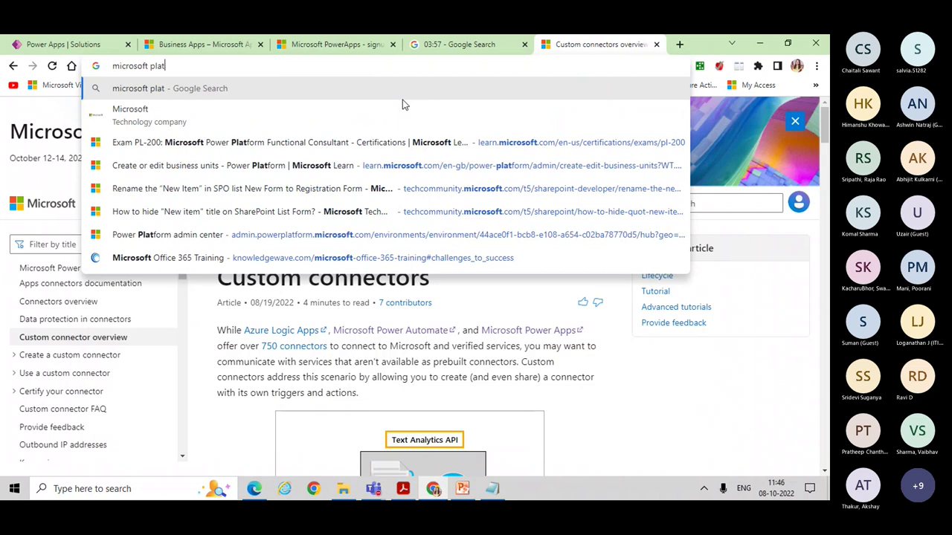
{"action": "type", "text": "form "}
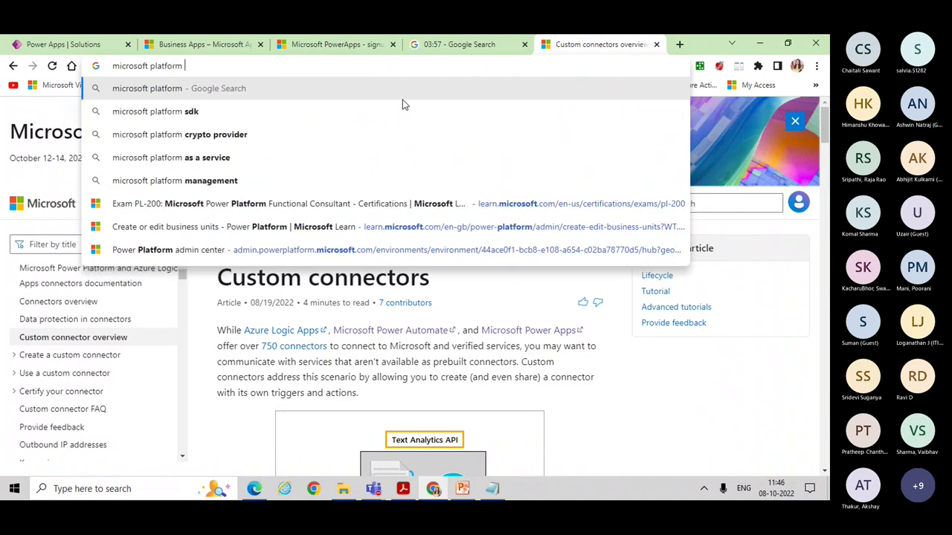
{"action": "type", "text": "over"}
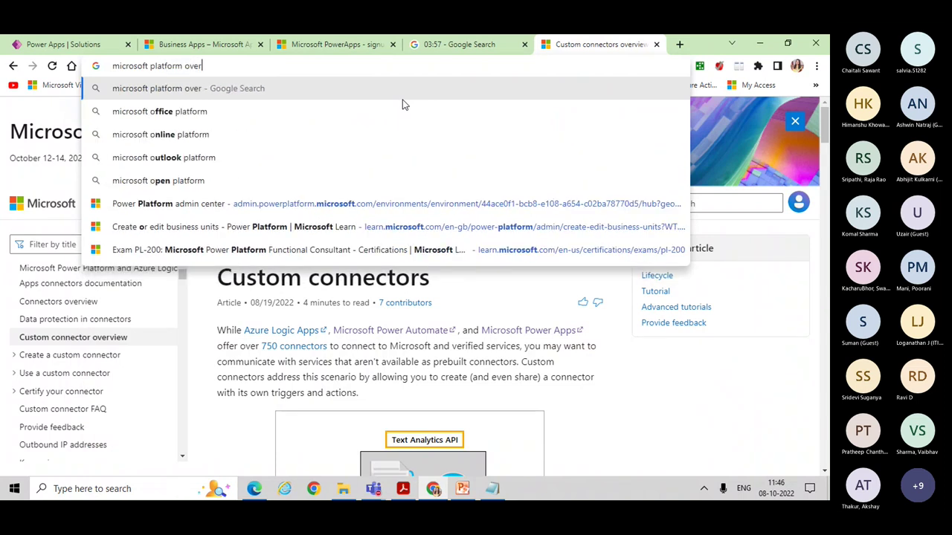
{"action": "key", "text": "Down"}
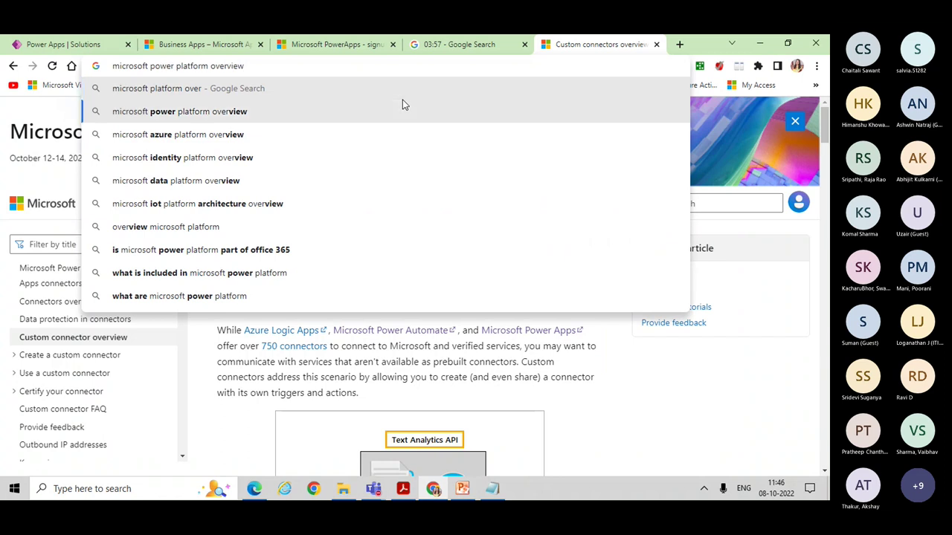
{"action": "key", "text": "Return"}
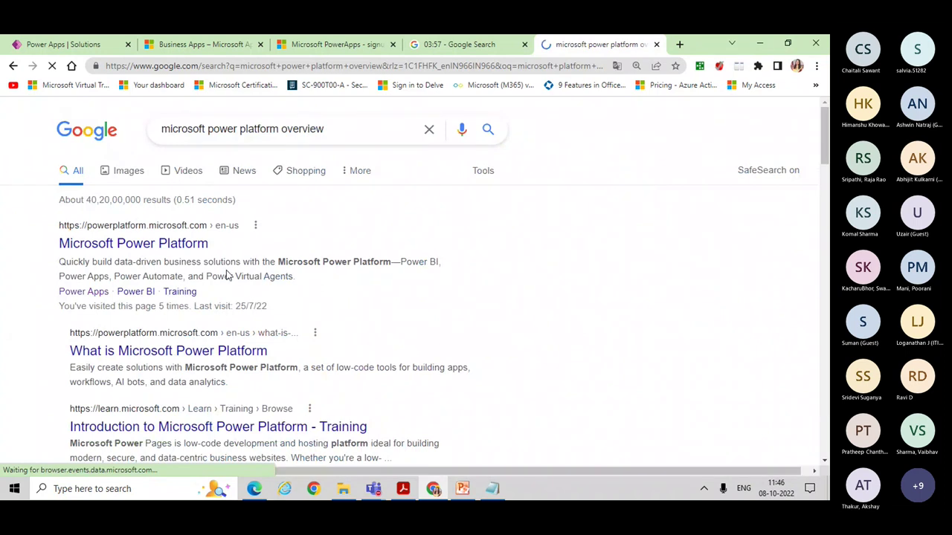
{"action": "left_click", "coordinate": [156, 249]}
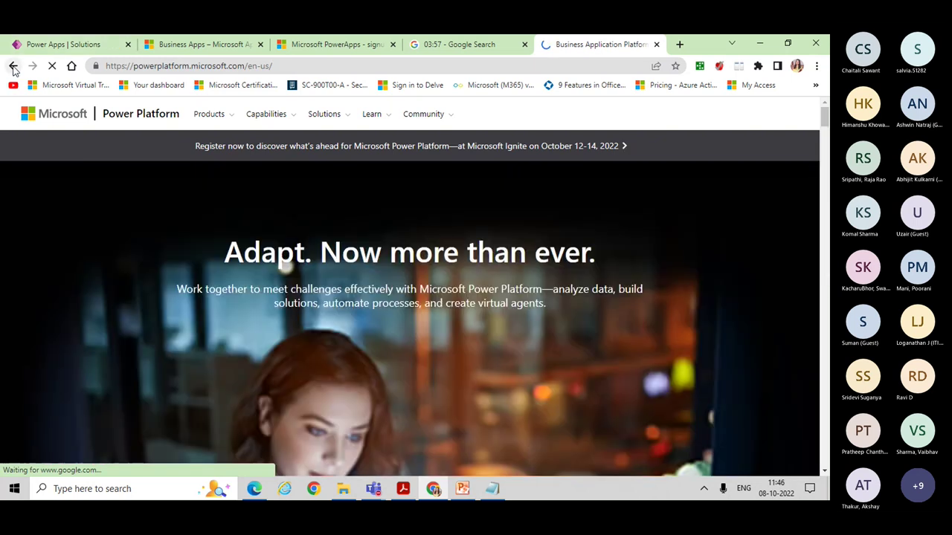
{"action": "left_click", "coordinate": [12, 67]}
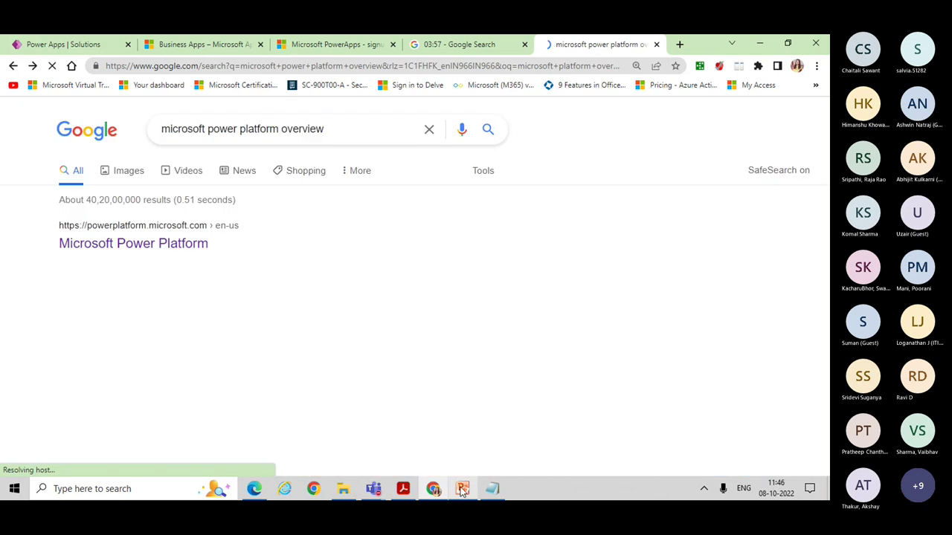
Check the Module 2 section of the links file in Notepad and switch back to the Chrome search results
{"action": "mouse_move", "coordinate": [496, 489]}
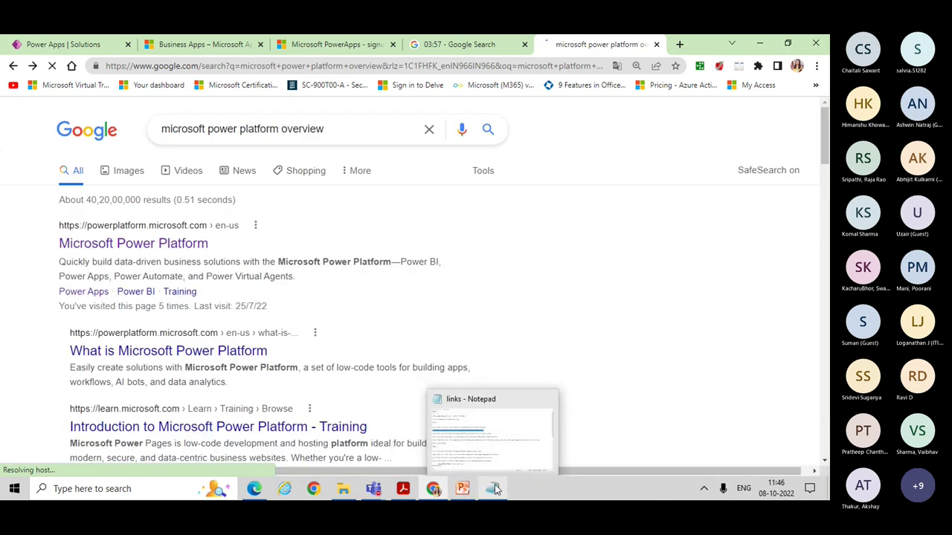
{"action": "left_click", "coordinate": [461, 433]}
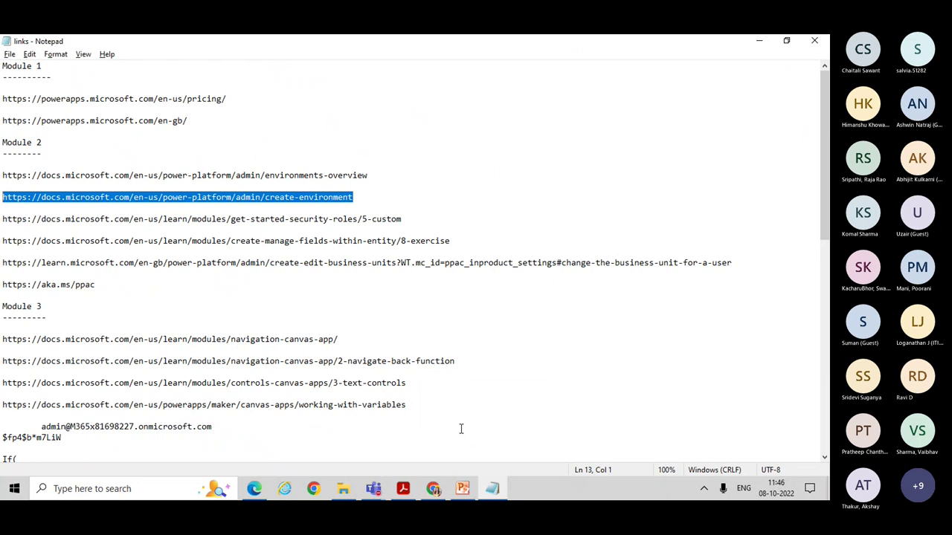
{"action": "left_click", "coordinate": [550, 187]}
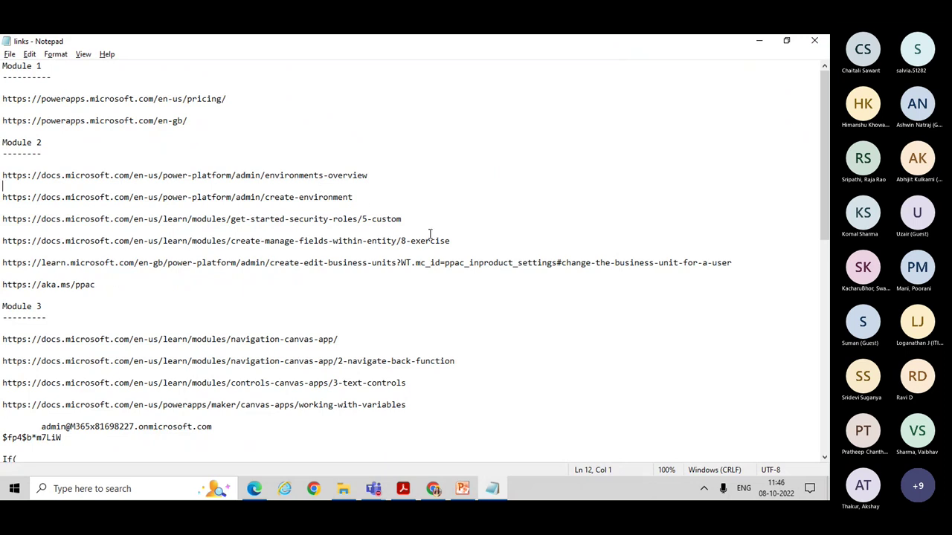
{"action": "key", "text": "alt+Tab"}
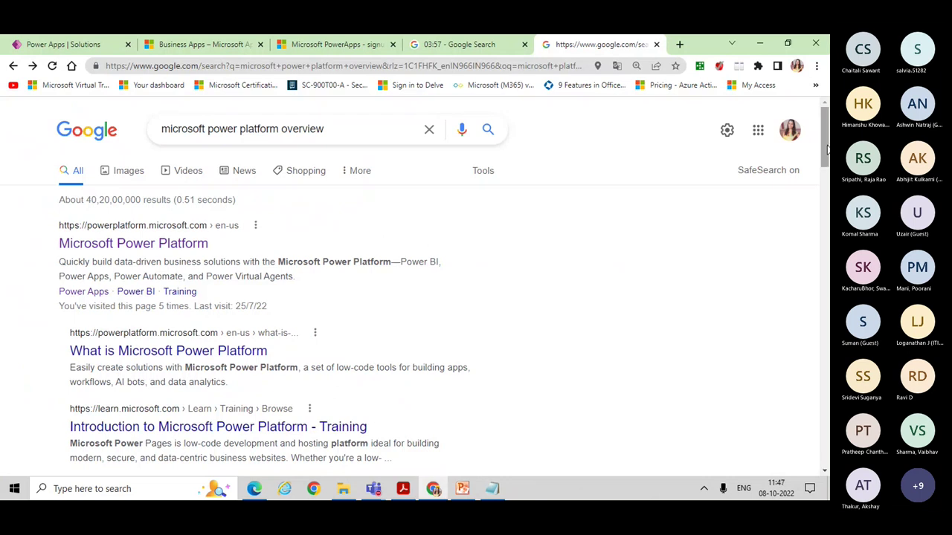
View the "What is Microsoft Power Platform" page and return to the search results
{"action": "mouse_move", "coordinate": [827, 151]}
{"action": "left_mouse_down"}
{"action": "mouse_move", "coordinate": [826, 180]}
{"action": "mouse_move", "coordinate": [826, 163]}
{"action": "left_mouse_up"}
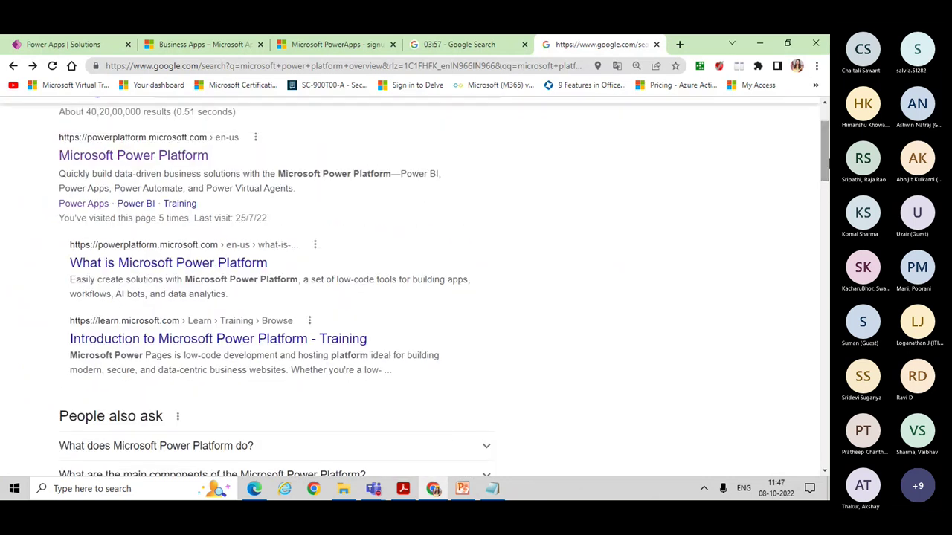
{"action": "left_click", "coordinate": [193, 269]}
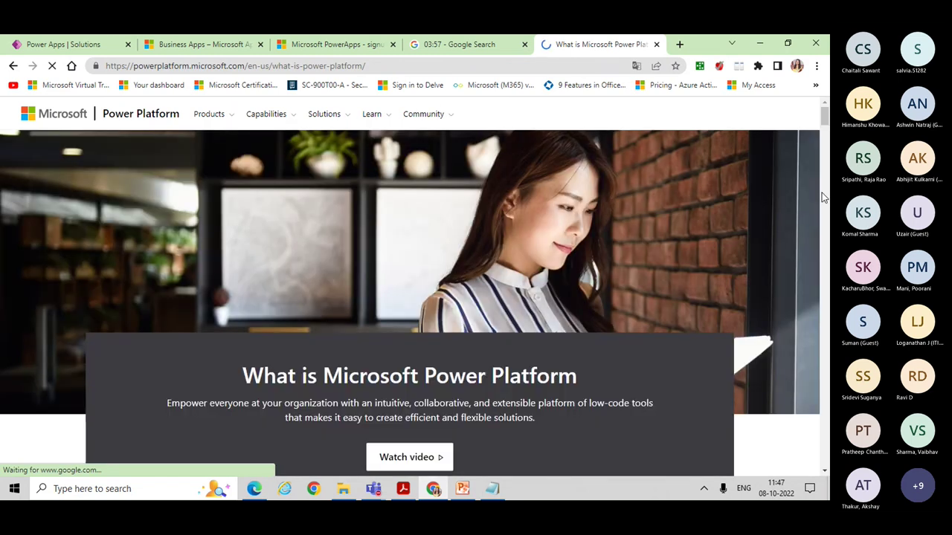
{"action": "mouse_move", "coordinate": [824, 124]}
{"action": "left_mouse_down"}
{"action": "mouse_move", "coordinate": [824, 272]}
{"action": "mouse_move", "coordinate": [824, 119]}
{"action": "left_mouse_up"}
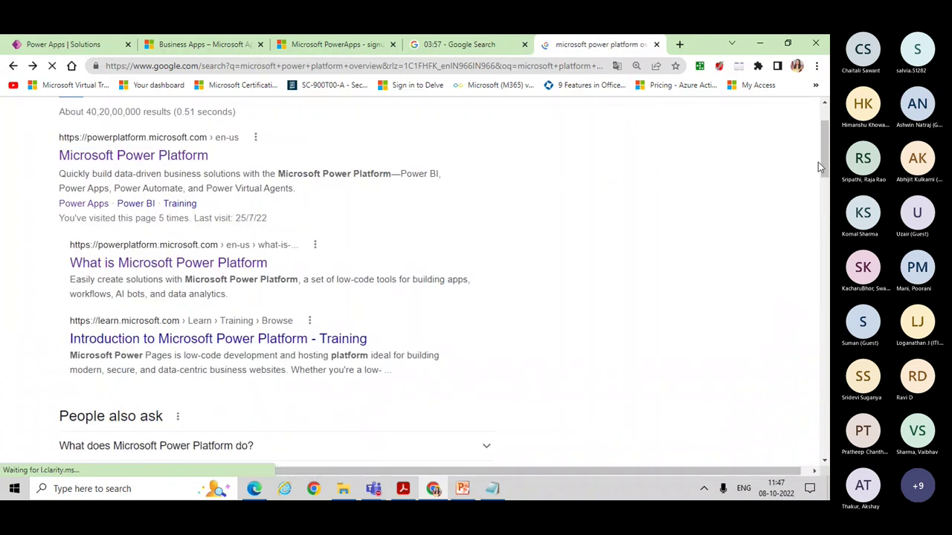
{"action": "mouse_move", "coordinate": [824, 164]}
{"action": "left_mouse_down"}
{"action": "mouse_move", "coordinate": [825, 363]}
{"action": "mouse_move", "coordinate": [826, 159]}
{"action": "left_mouse_up"}
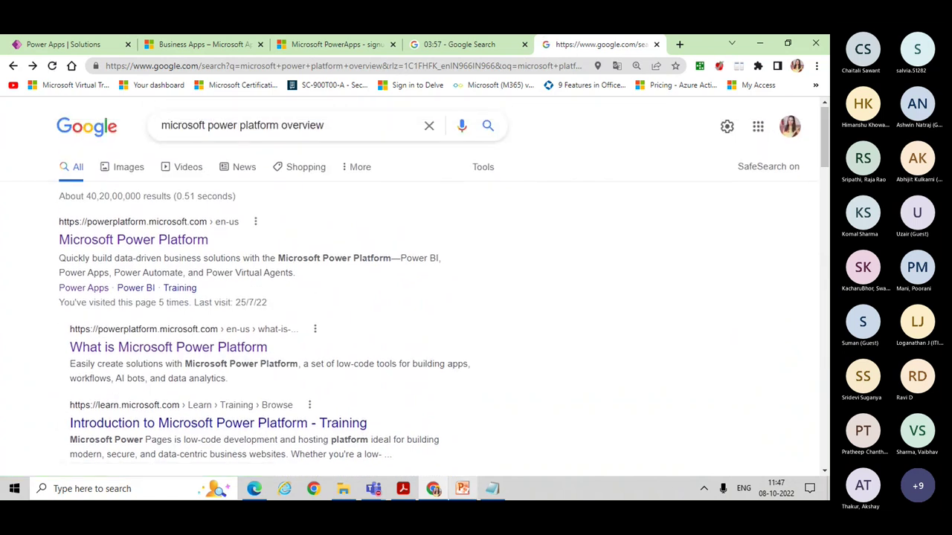
Review the module links in the Notepad links file again and minimize it
{"action": "mouse_move", "coordinate": [496, 492]}
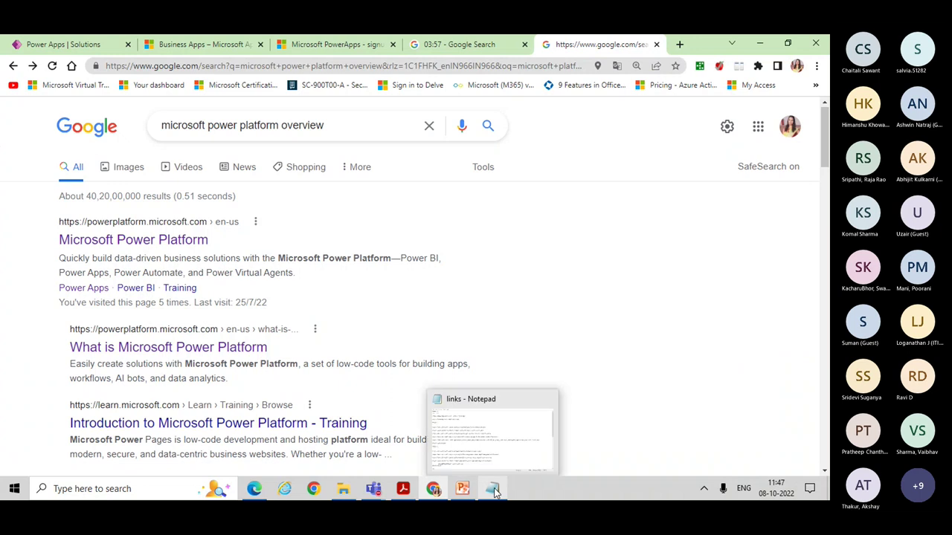
{"action": "left_click", "coordinate": [491, 461]}
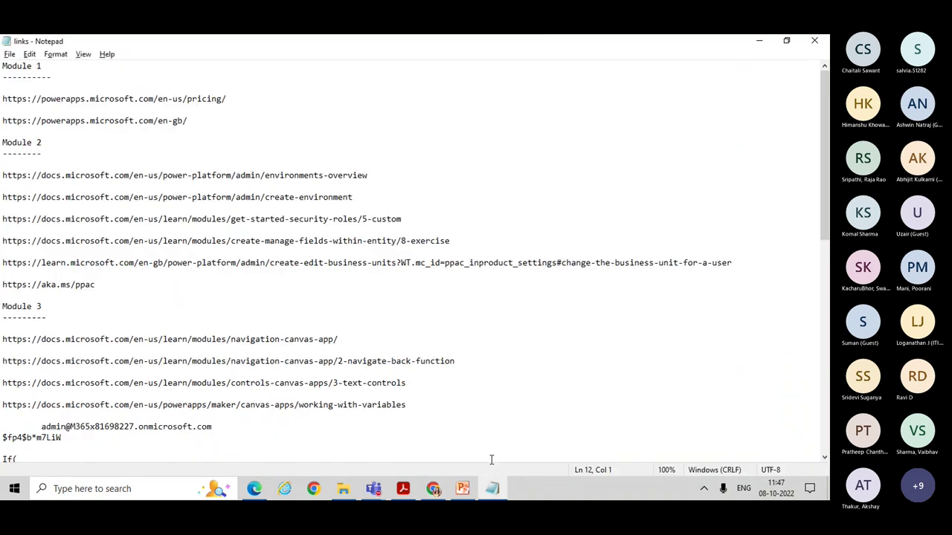
{"action": "left_click", "coordinate": [760, 42]}
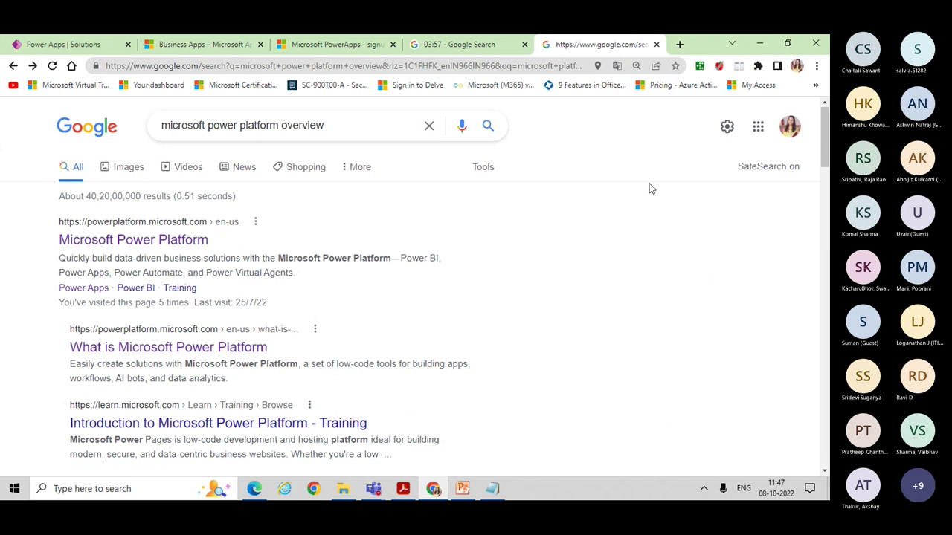
Close the Power Platform overview search tab and search Google for "microsoft appsource" in a new tab
{"action": "left_click", "coordinate": [657, 44]}
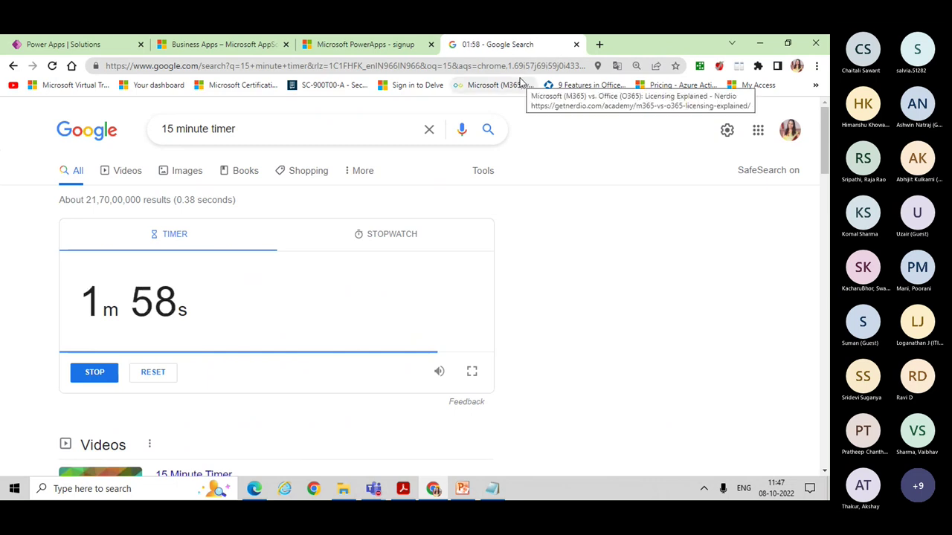
{"action": "left_click", "coordinate": [600, 43]}
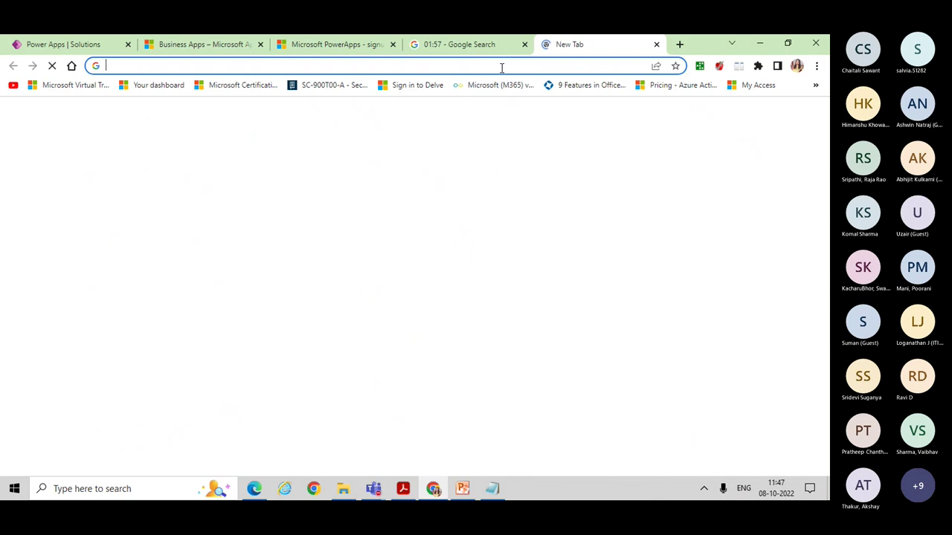
{"action": "left_click", "coordinate": [502, 68]}
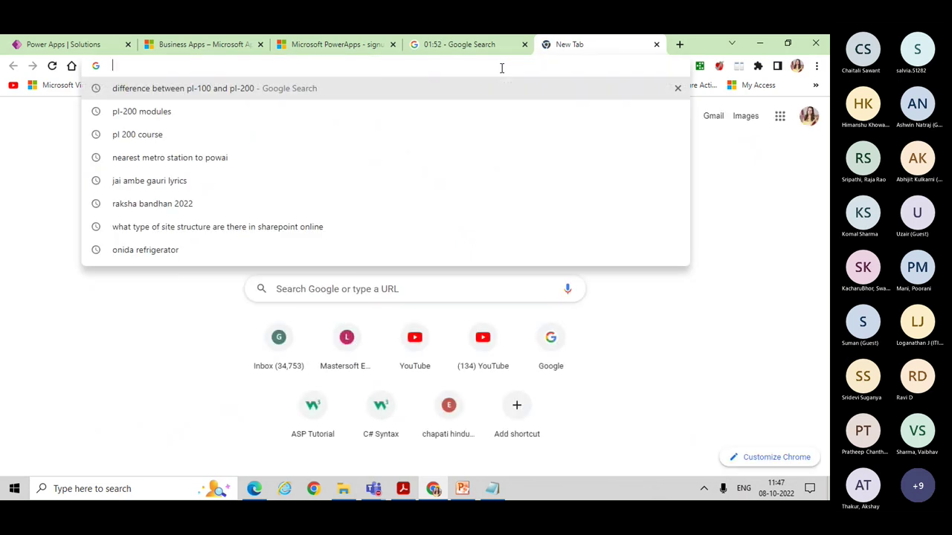
{"action": "type", "text": "micros"}
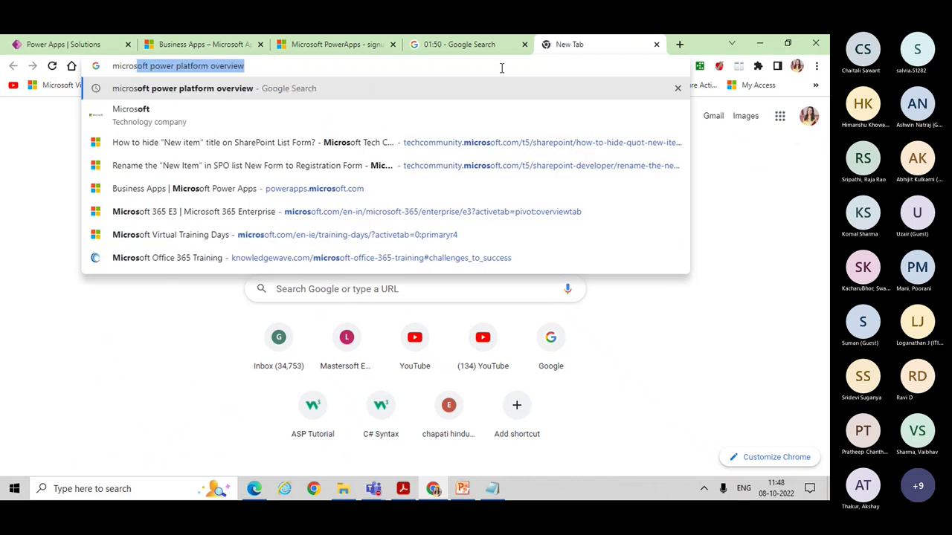
{"action": "type", "text": "oft app"}
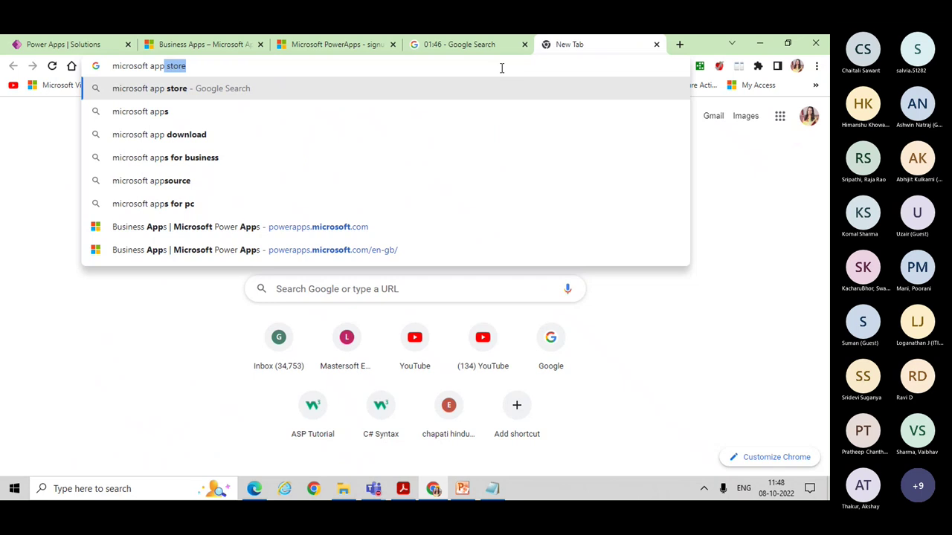
{"action": "key", "text": "Down"}
{"action": "key", "text": "Down"}
{"action": "key", "text": "Down"}
{"action": "key", "text": "Down"}
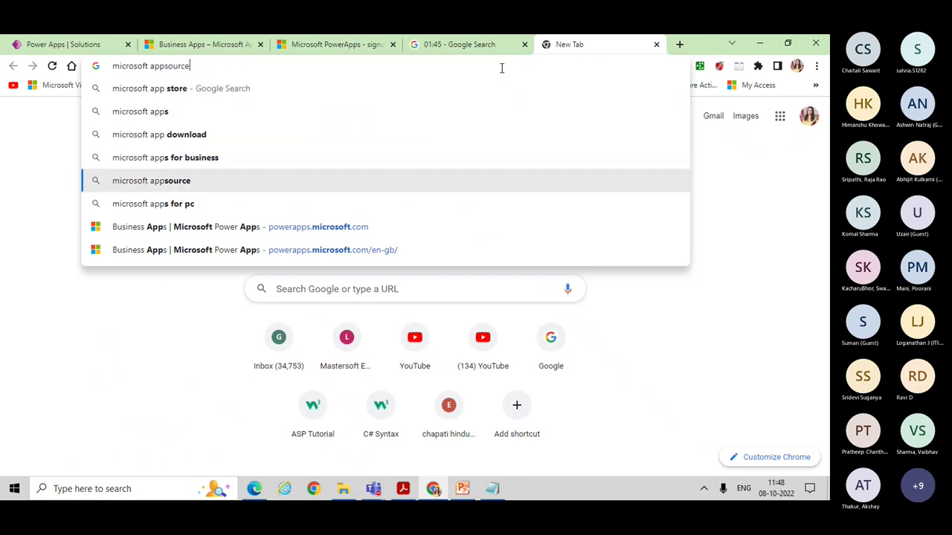
{"action": "key", "text": "Return"}
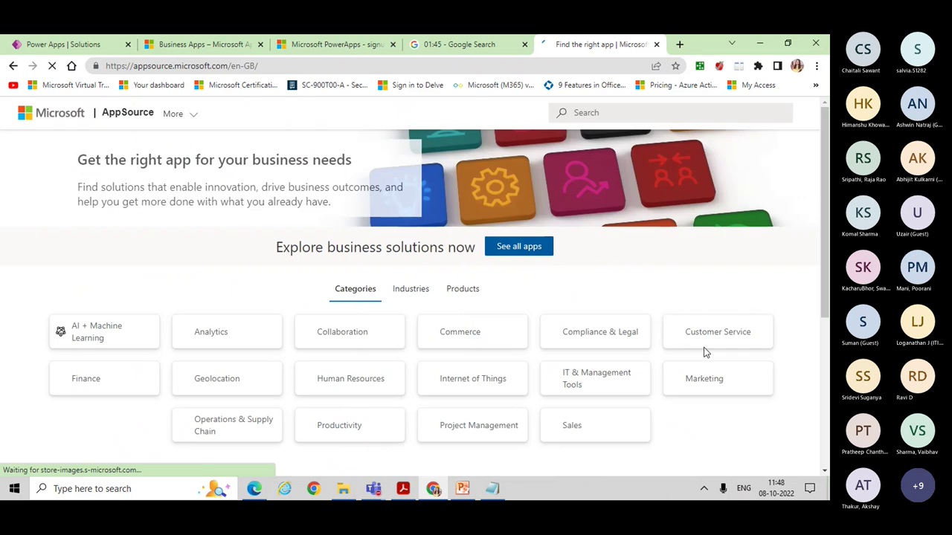
Look over the Microsoft AppSource home page and return to the search results
{"action": "left_click", "coordinate": [825, 312]}
{"action": "scroll", "coordinate": [827, 318], "scroll_direction": "down", "scroll_amount": 2}
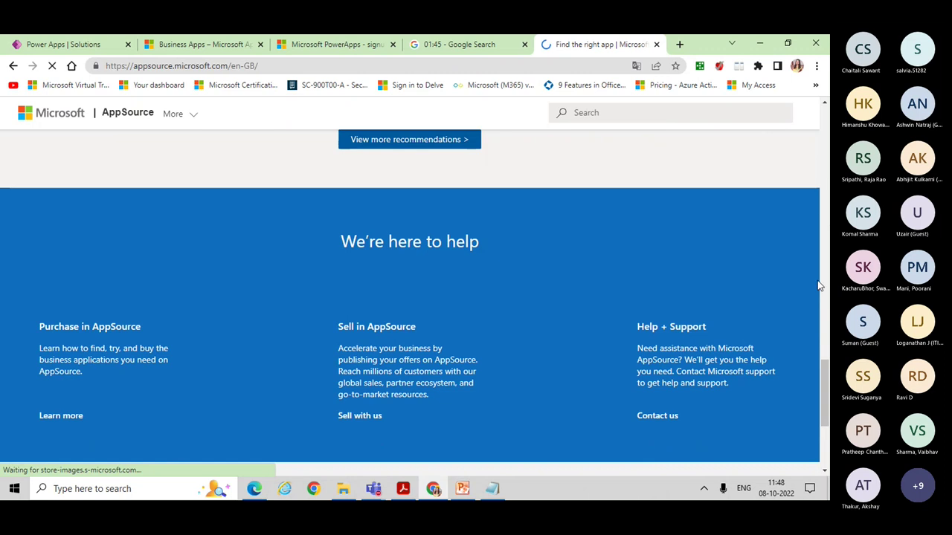
{"action": "left_click_drag", "start_coordinate": [827, 362], "coordinate": [827, 74]}
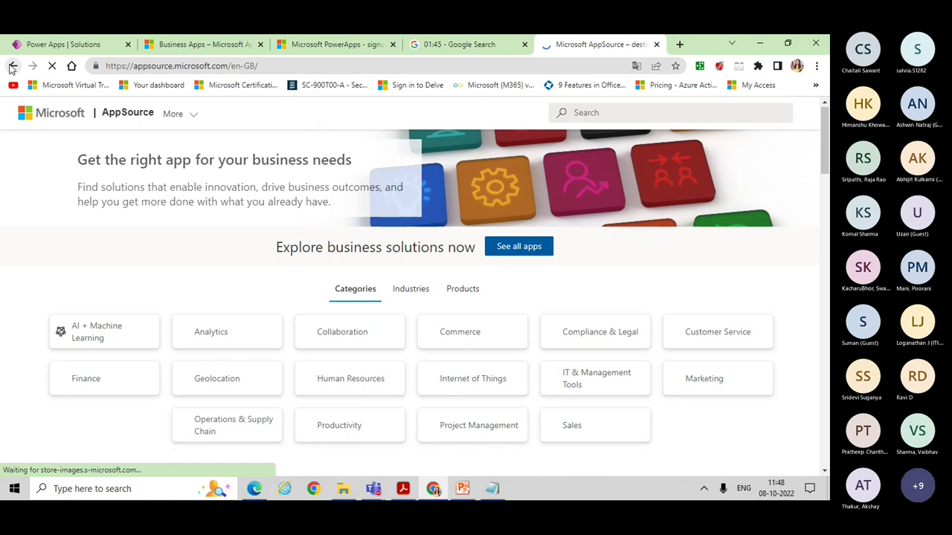
{"action": "left_click", "coordinate": [13, 67]}
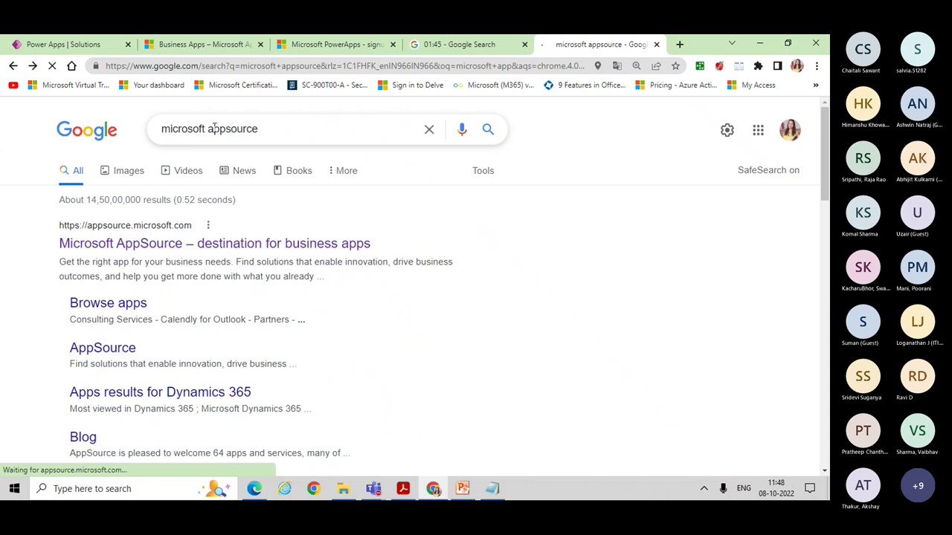
Refine the Google search to "microsoft appsource power platform"
{"action": "left_click", "coordinate": [262, 125]}
{"action": "type", "text": "po"}
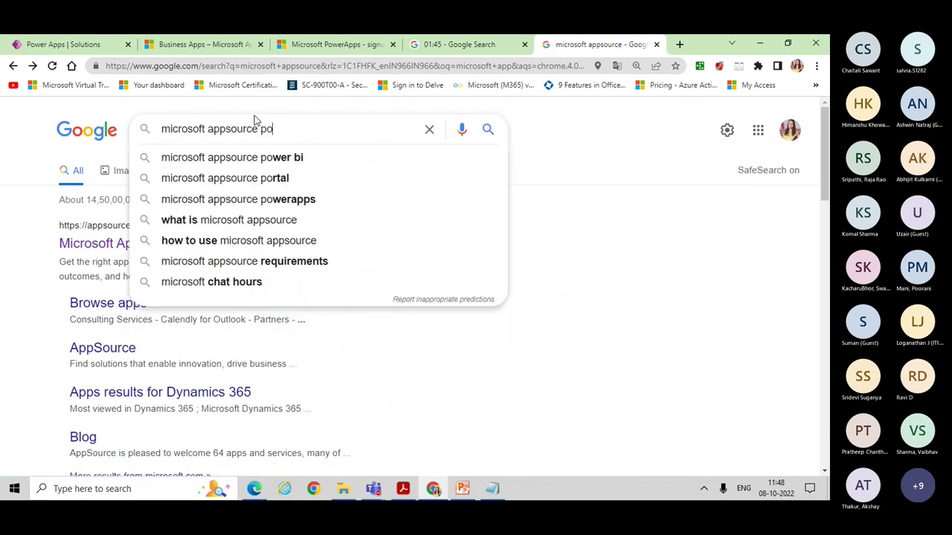
{"action": "type", "text": "wer"}
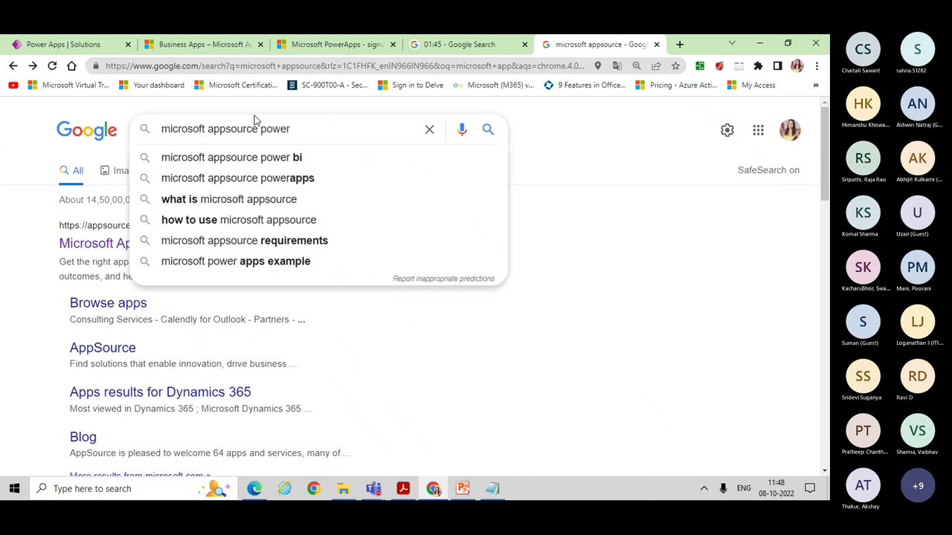
{"action": "type", "text": " pl"}
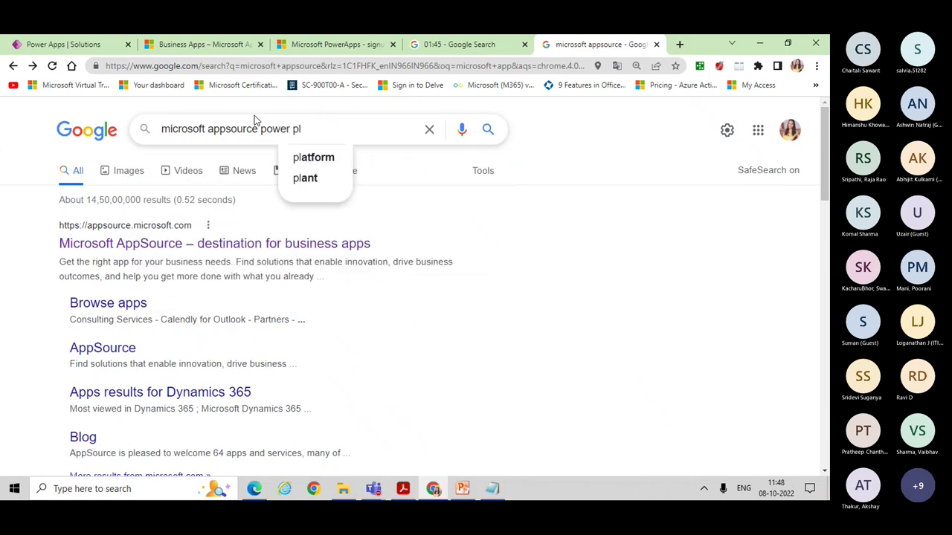
{"action": "type", "text": "atform"}
{"action": "key", "text": "Return"}
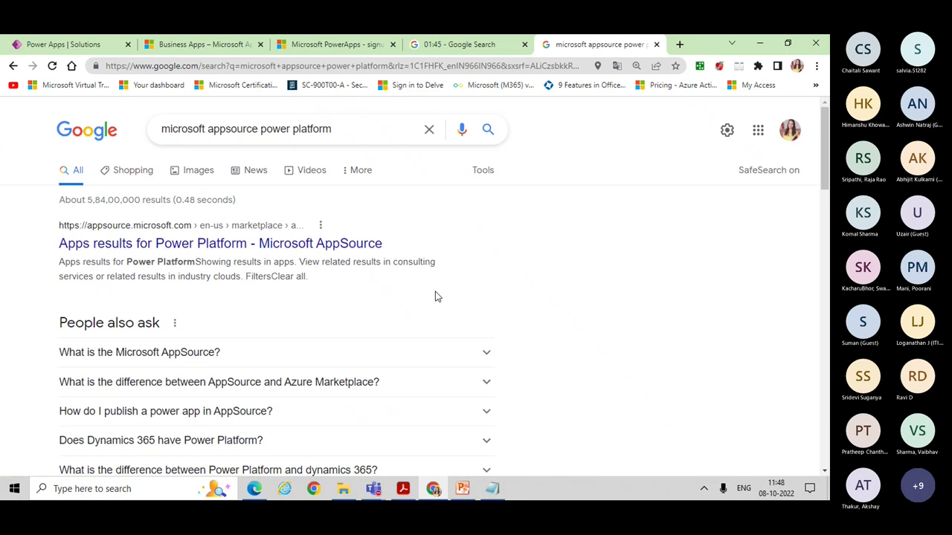
Look through the search results and open "Apps results for Power Platform - Microsoft AppSource"
{"action": "scroll", "coordinate": [609, 329], "scroll_direction": "down", "scroll_amount": 3}
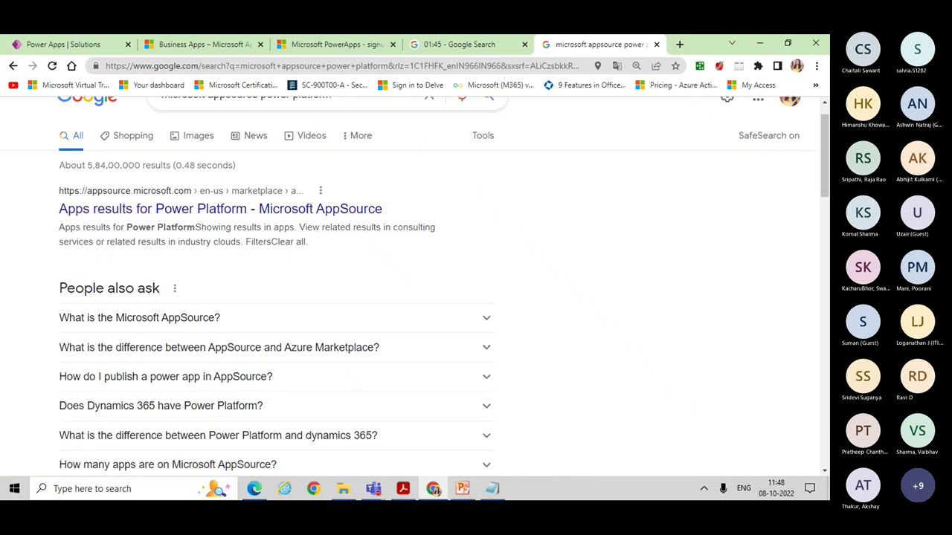
{"action": "scroll", "coordinate": [644, 339], "scroll_direction": "down", "scroll_amount": 2}
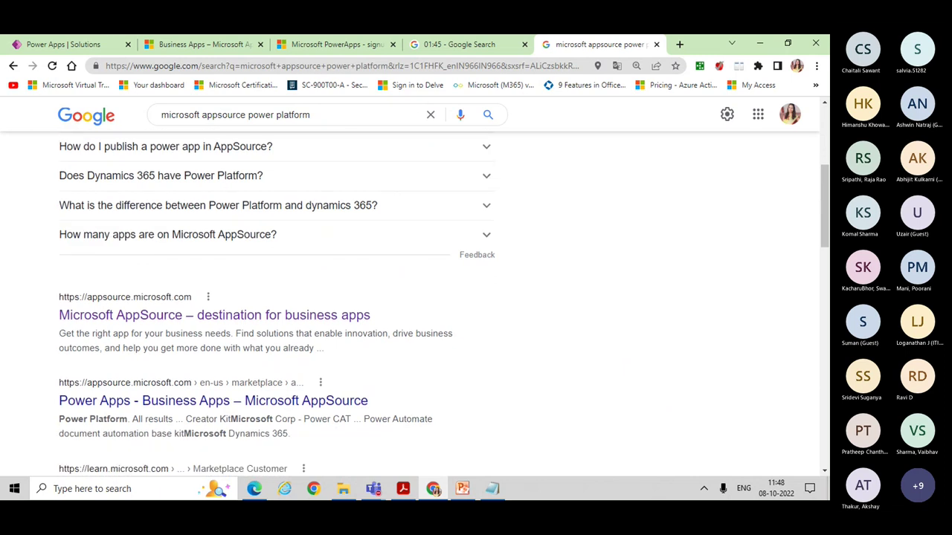
{"action": "scroll", "coordinate": [644, 339], "scroll_direction": "down", "scroll_amount": 3}
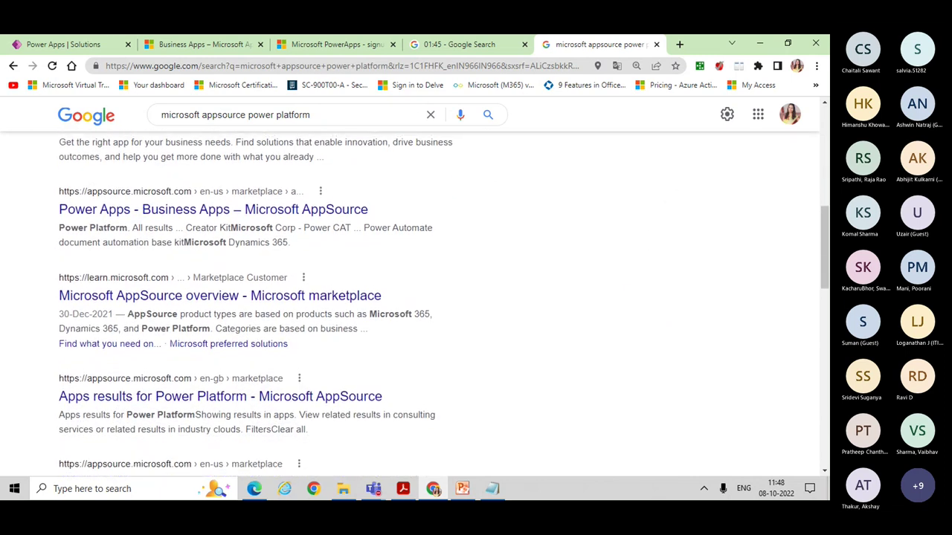
{"action": "scroll", "coordinate": [415, 286], "scroll_direction": "up", "scroll_amount": 7}
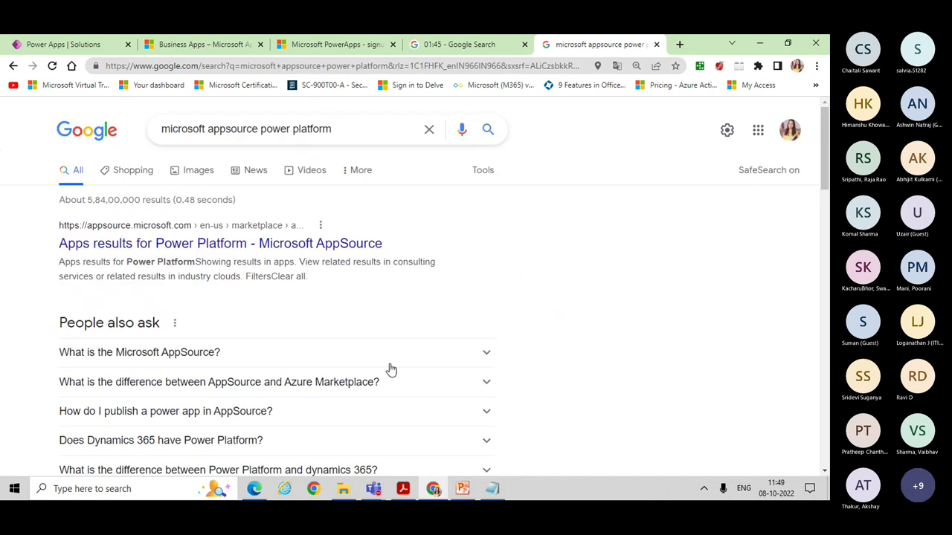
{"action": "left_click", "coordinate": [304, 245]}
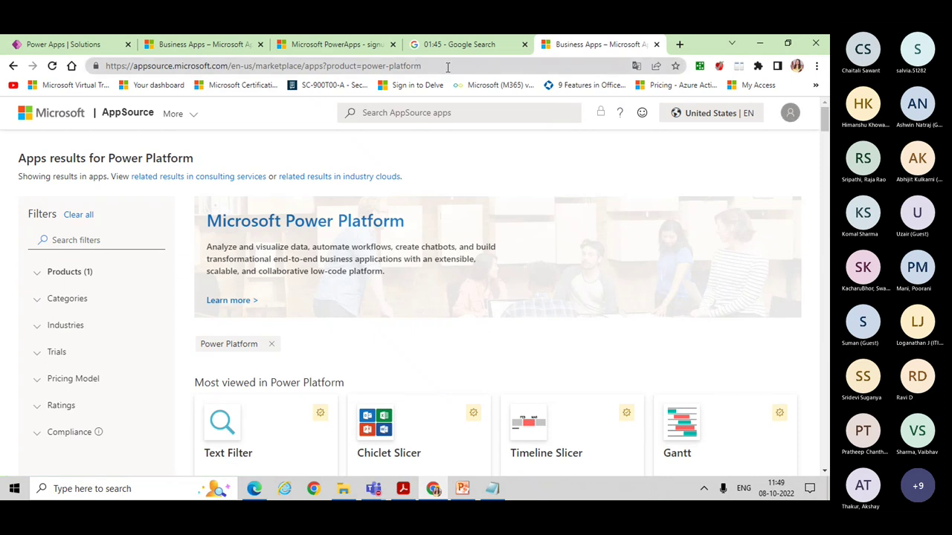
{"action": "left_click", "coordinate": [448, 67]}
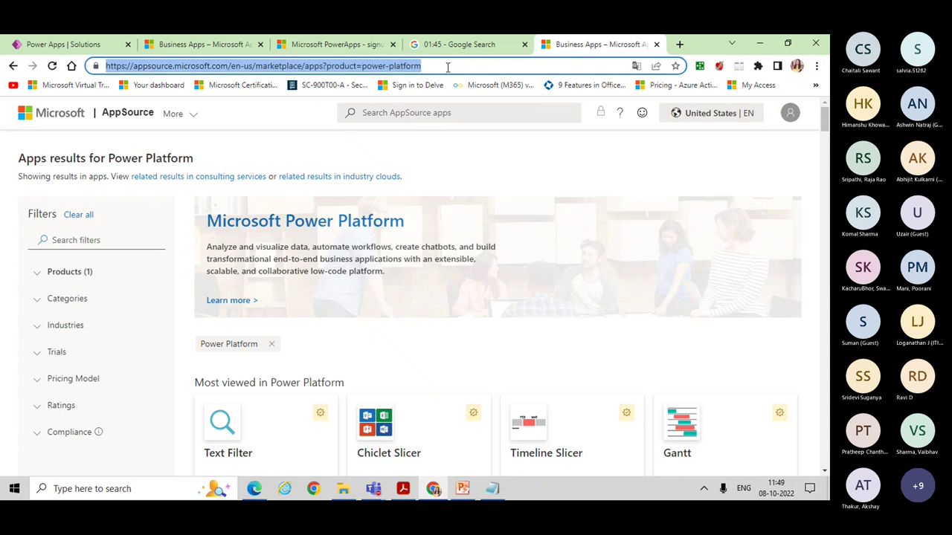
{"action": "left_click", "coordinate": [448, 67]}
{"action": "key", "text": "BackSpace"}
{"action": "key", "text": "BackSpace"}
{"action": "key", "text": "BackSpace"}
{"action": "key", "text": "BackSpace"}
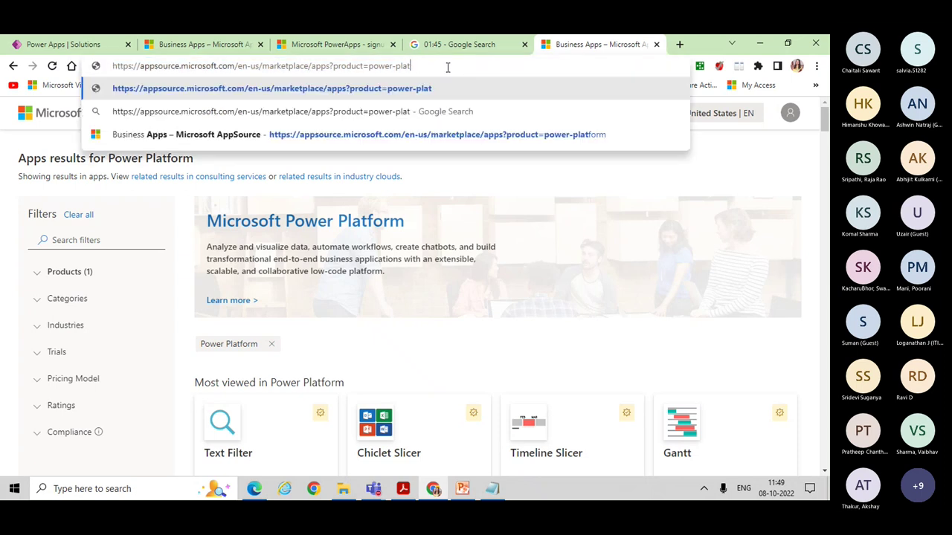
{"action": "key", "text": "BackSpace"}
{"action": "key", "text": "BackSpace"}
{"action": "key", "text": "BackSpace"}
{"action": "key", "text": "BackSpace"}
{"action": "key", "text": "BackSpace"}
{"action": "key", "text": "BackSpace"}
{"action": "key", "text": "BackSpace"}
{"action": "key", "text": "BackSpace"}
{"action": "key", "text": "BackSpace"}
{"action": "key", "text": "BackSpace"}
{"action": "key", "text": "BackSpace"}
{"action": "key", "text": "BackSpace"}
{"action": "key", "text": "BackSpace"}
{"action": "key", "text": "BackSpace"}
{"action": "key", "text": "BackSpace"}
{"action": "key", "text": "BackSpace"}
{"action": "key", "text": "BackSpace"}
{"action": "key", "text": "BackSpace"}
{"action": "key", "text": "BackSpace"}
{"action": "key", "text": "BackSpace"}
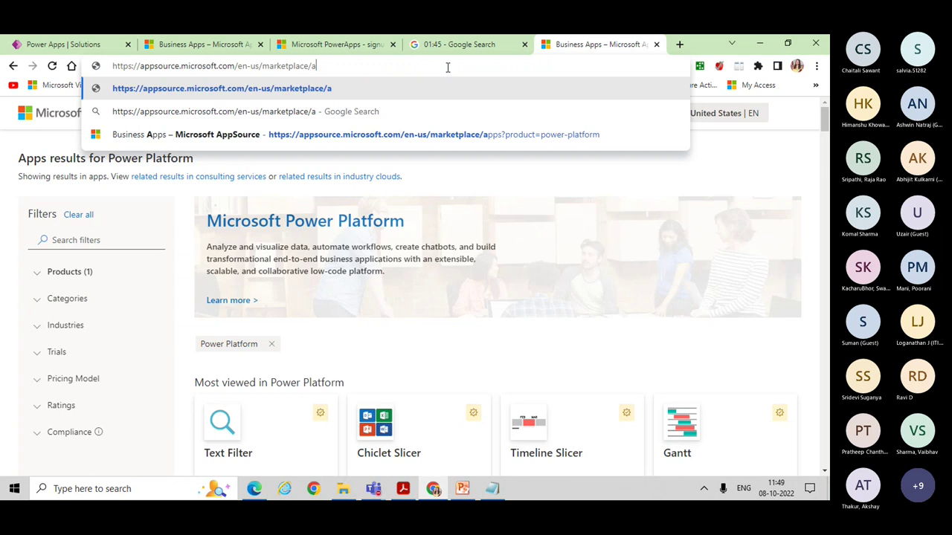
{"action": "type", "text": "ppsou"}
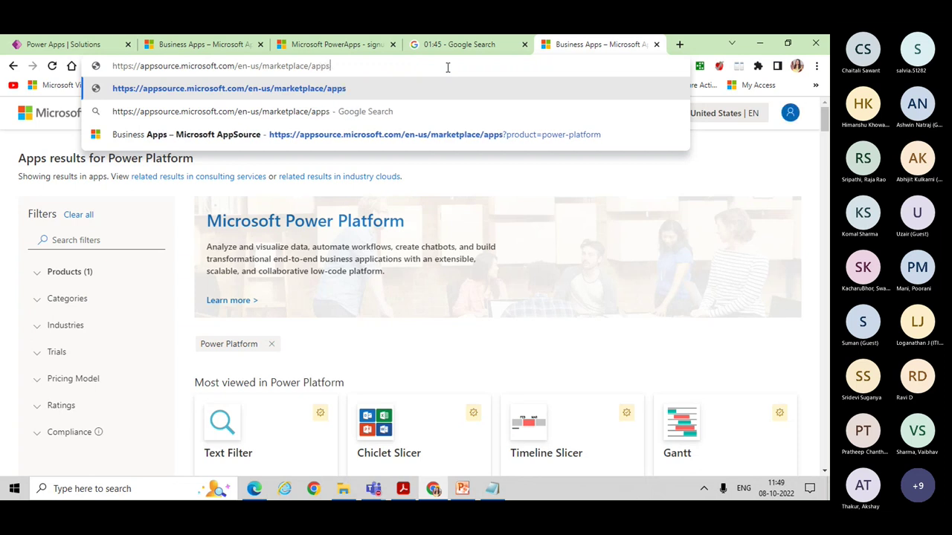
{"action": "type", "text": "rce"}
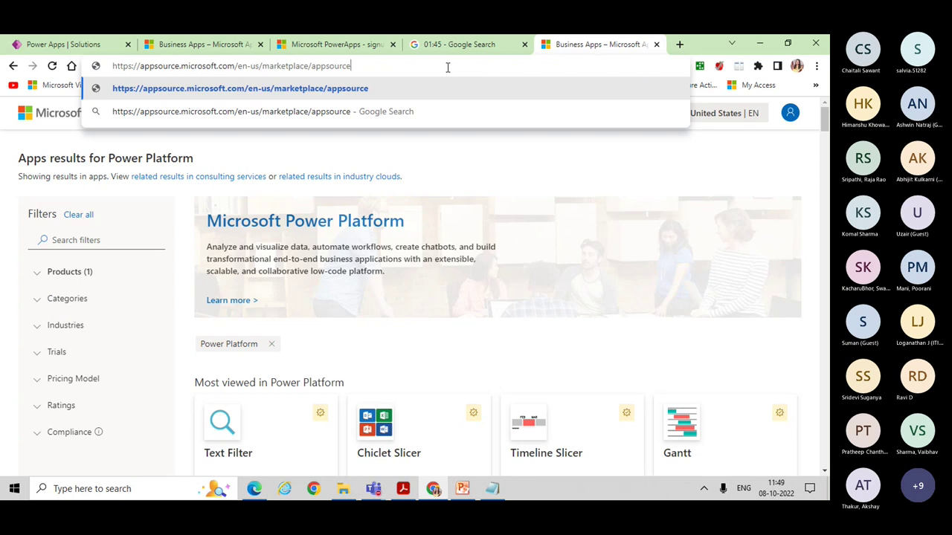
{"action": "type", "text": "-overv"}
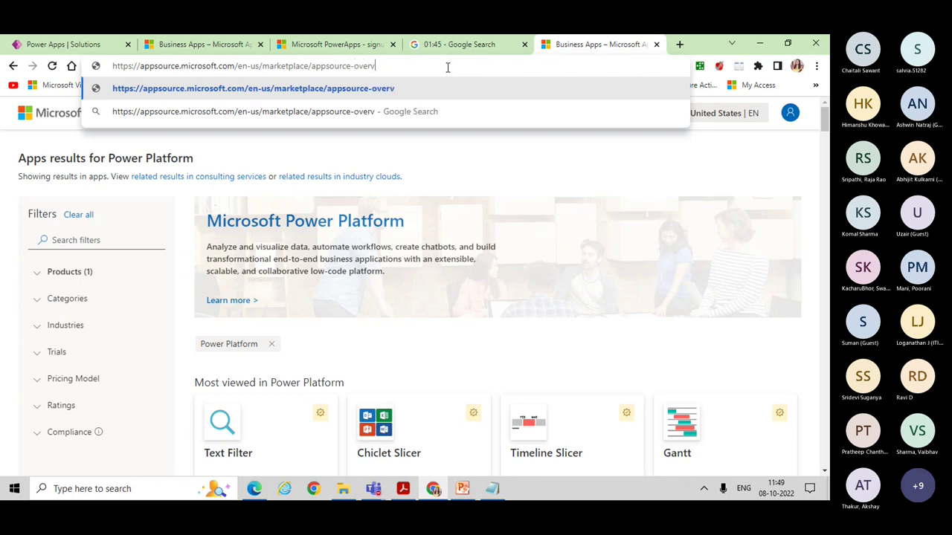
{"action": "type", "text": "iew"}
{"action": "key", "text": "Return"}
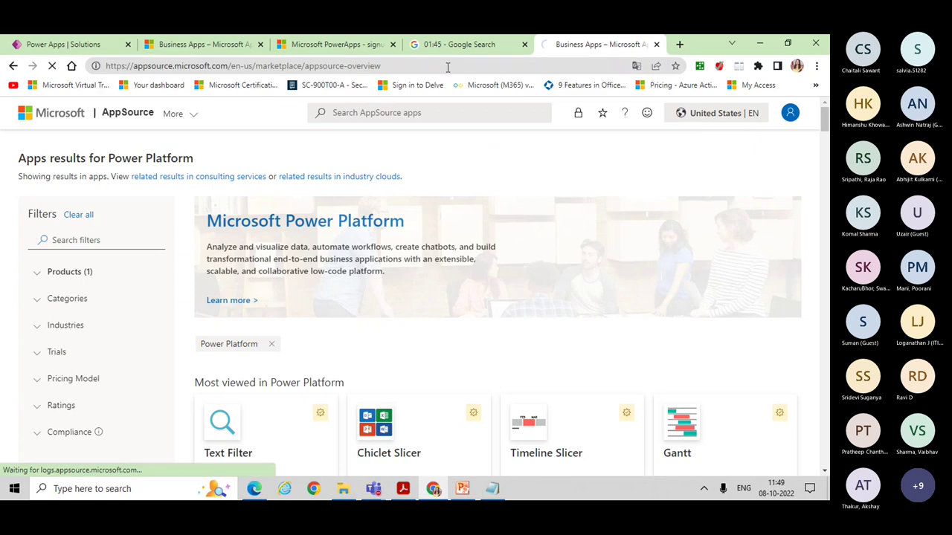
{"action": "left_click", "coordinate": [429, 311]}
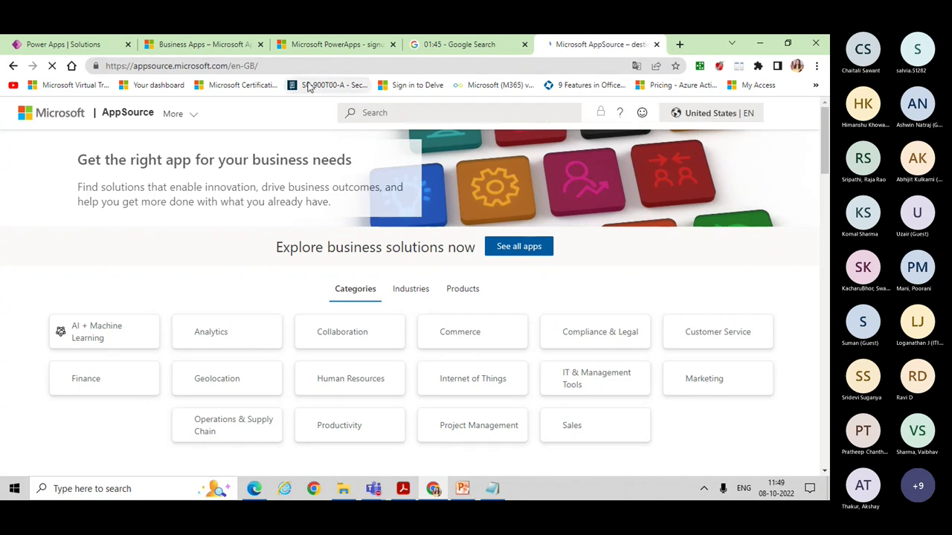
Load the Microsoft AppSource overview article at learn.microsoft.com/en-us/marketplace/appsource-overview
{"action": "left_click", "coordinate": [402, 65]}
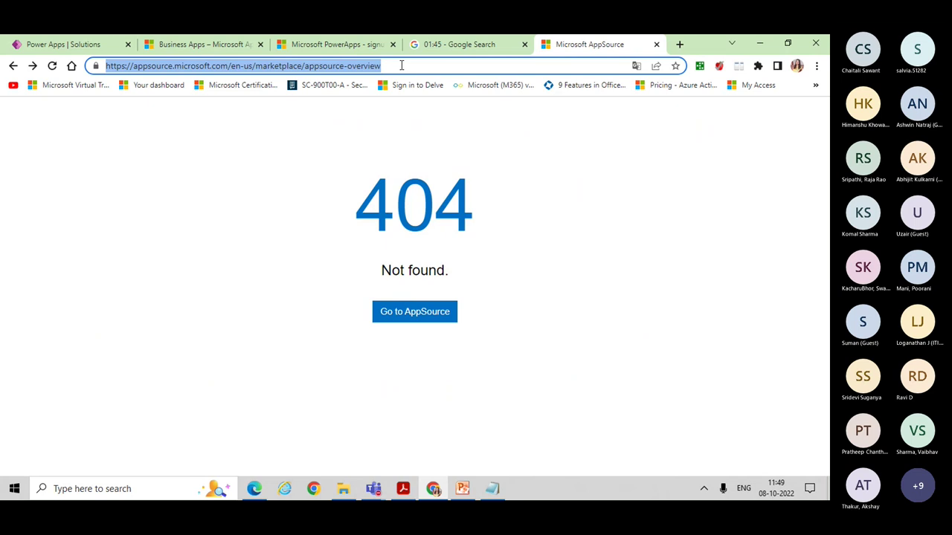
{"action": "type", "text": "learn"}
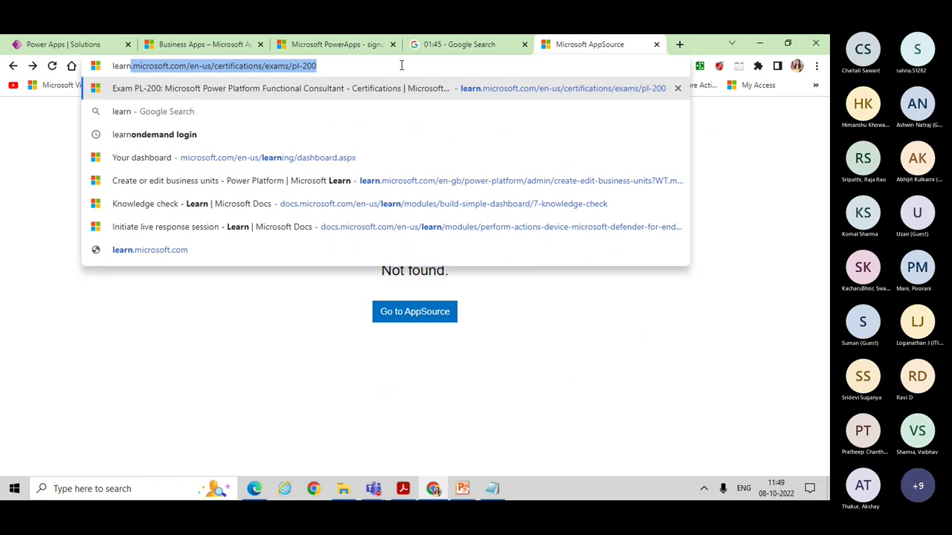
{"action": "key", "text": "Right"}
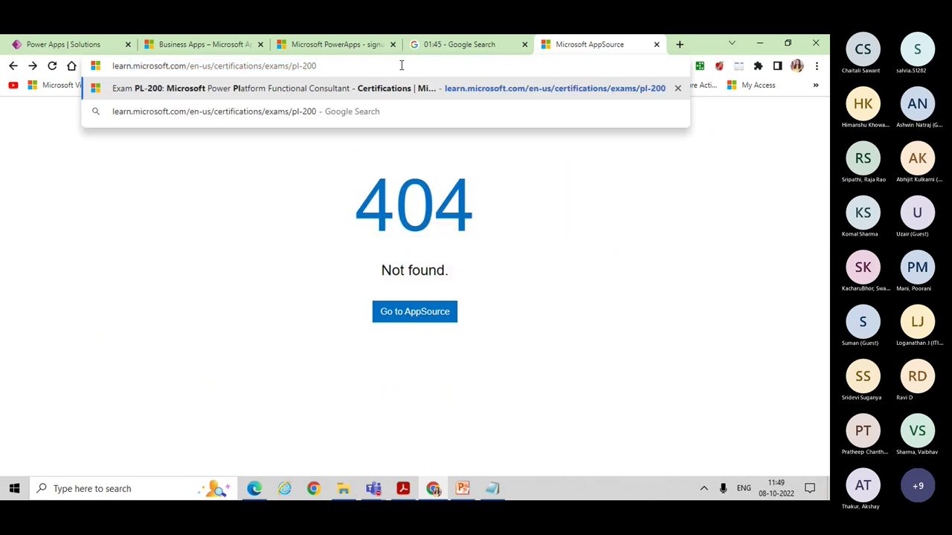
{"action": "key", "text": "BackSpace"}
{"action": "key", "text": "BackSpace"}
{"action": "key", "text": "BackSpace"}
{"action": "key", "text": "BackSpace"}
{"action": "key", "text": "BackSpace"}
{"action": "key", "text": "BackSpace"}
{"action": "key", "text": "BackSpace"}
{"action": "key", "text": "BackSpace"}
{"action": "key", "text": "BackSpace"}
{"action": "key", "text": "BackSpace"}
{"action": "key", "text": "BackSpace"}
{"action": "key", "text": "BackSpace"}
{"action": "key", "text": "BackSpace"}
{"action": "key", "text": "BackSpace"}
{"action": "key", "text": "BackSpace"}
{"action": "key", "text": "BackSpace"}
{"action": "key", "text": "BackSpace"}
{"action": "key", "text": "BackSpace"}
{"action": "key", "text": "BackSpace"}
{"action": "key", "text": "BackSpace"}
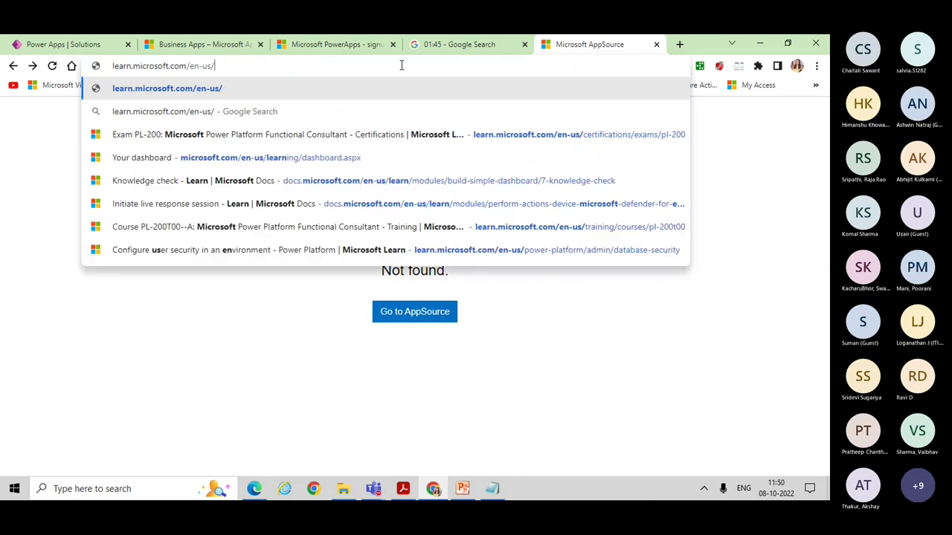
{"action": "type", "text": "market"}
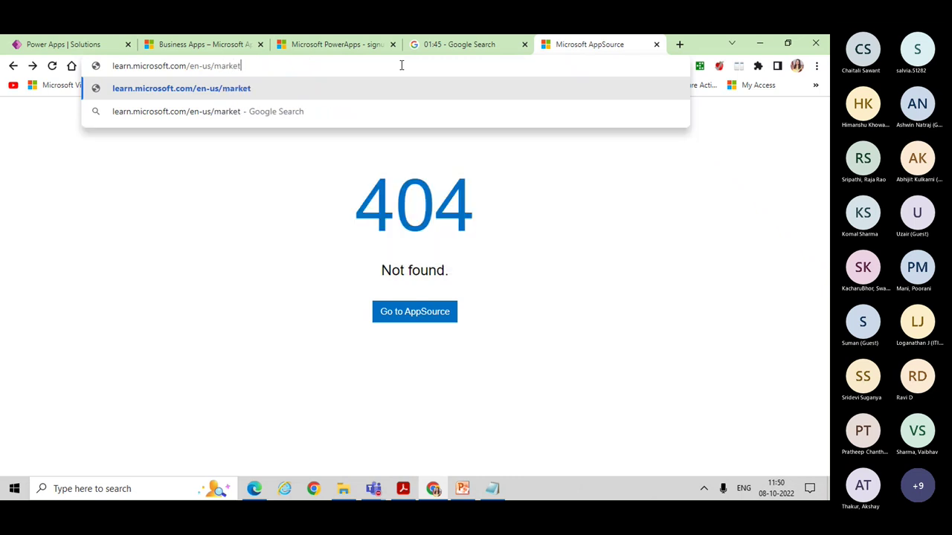
{"action": "type", "text": "place"}
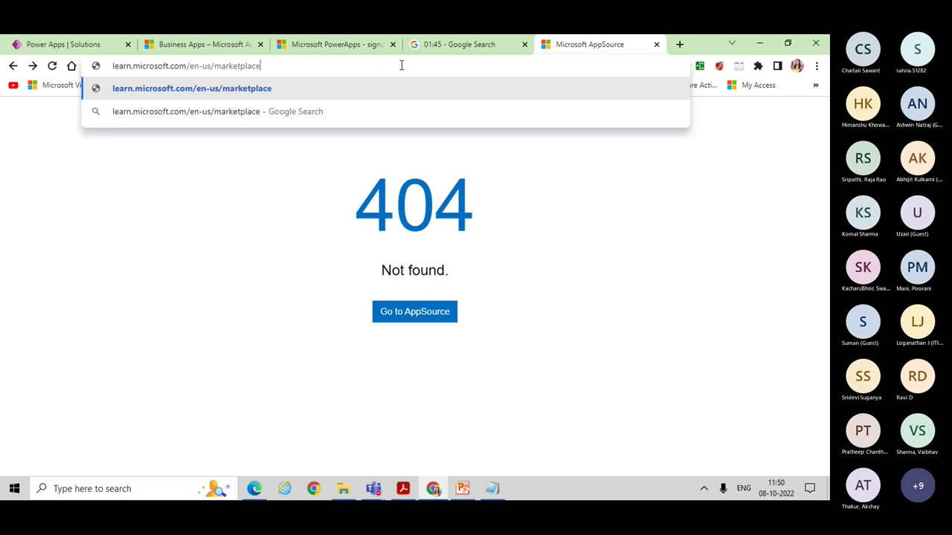
{"action": "type", "text": "/app"}
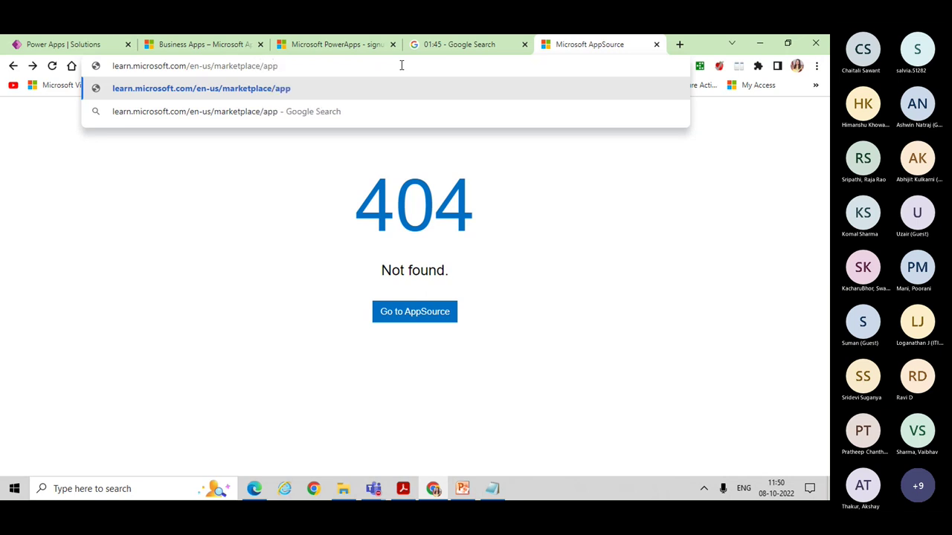
{"action": "type", "text": "source"}
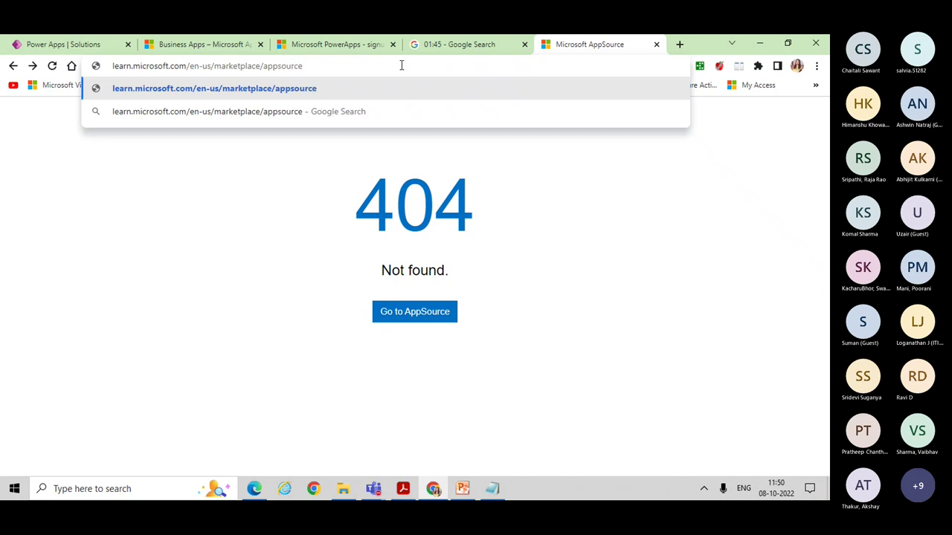
{"action": "type", "text": "-overvi"}
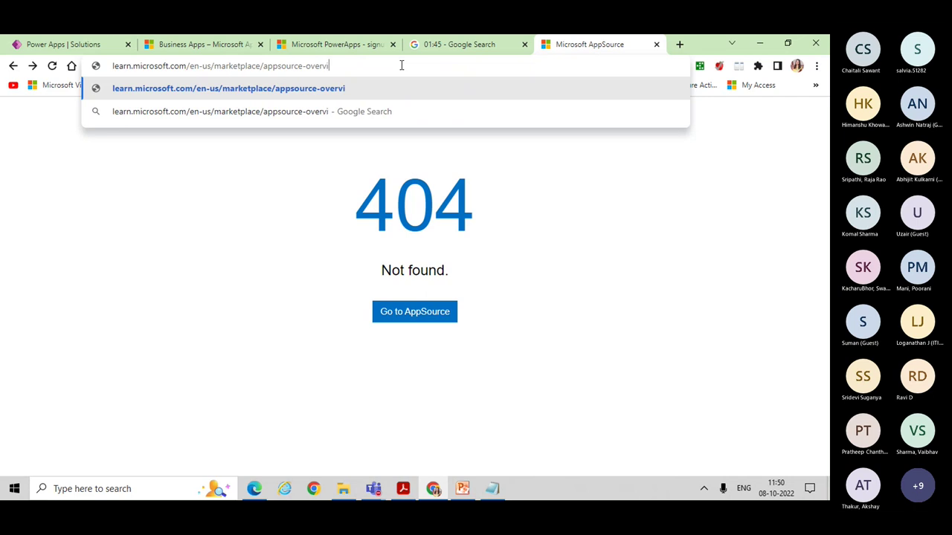
{"action": "type", "text": "ew"}
{"action": "key", "text": "Return"}
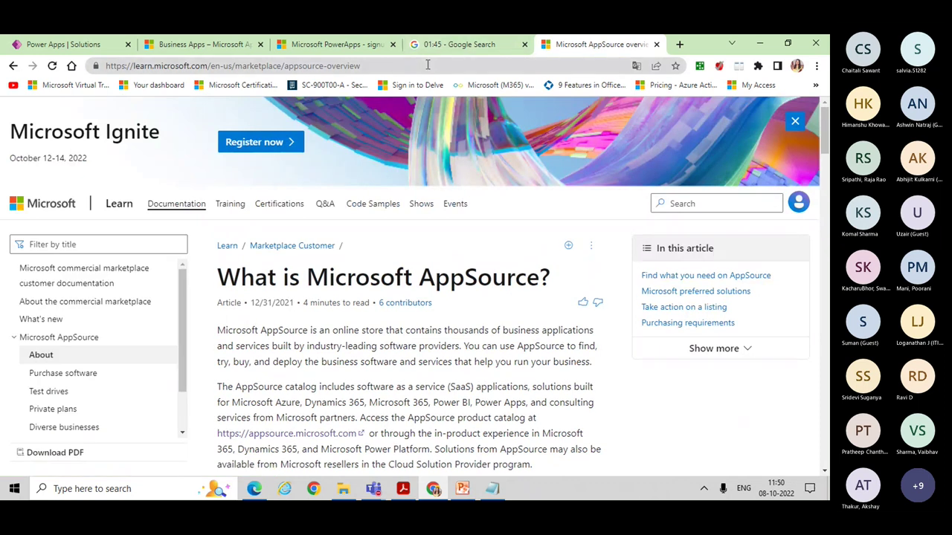
Copy the AppSource overview article's address and post it in the PL-200 meeting chat in Microsoft Teams
{"action": "left_click", "coordinate": [428, 64]}
{"action": "key", "text": "ctrl+c"}
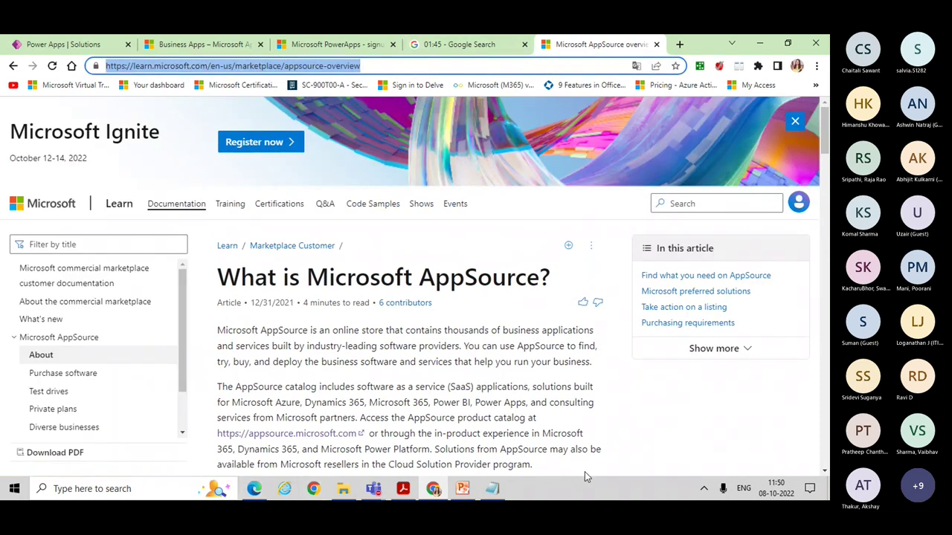
{"action": "mouse_move", "coordinate": [373, 489]}
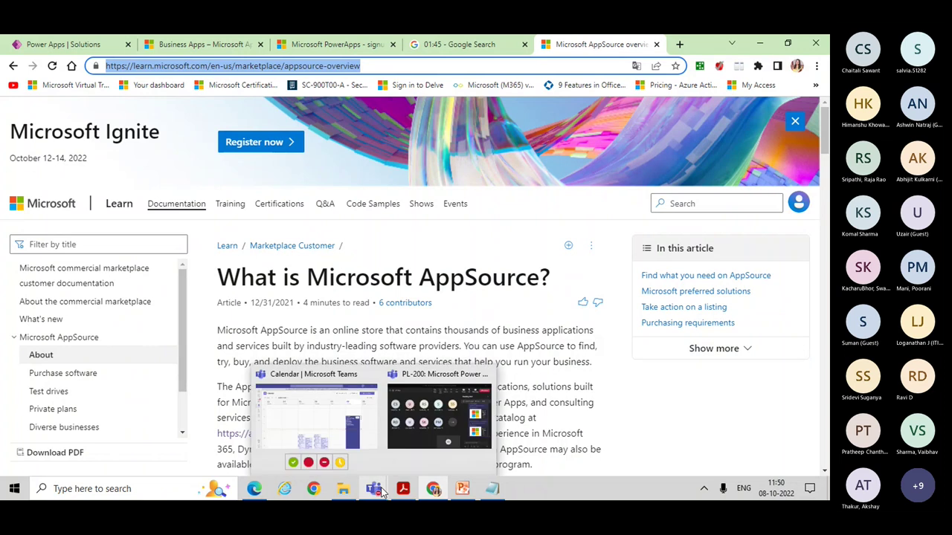
{"action": "left_click", "coordinate": [428, 441]}
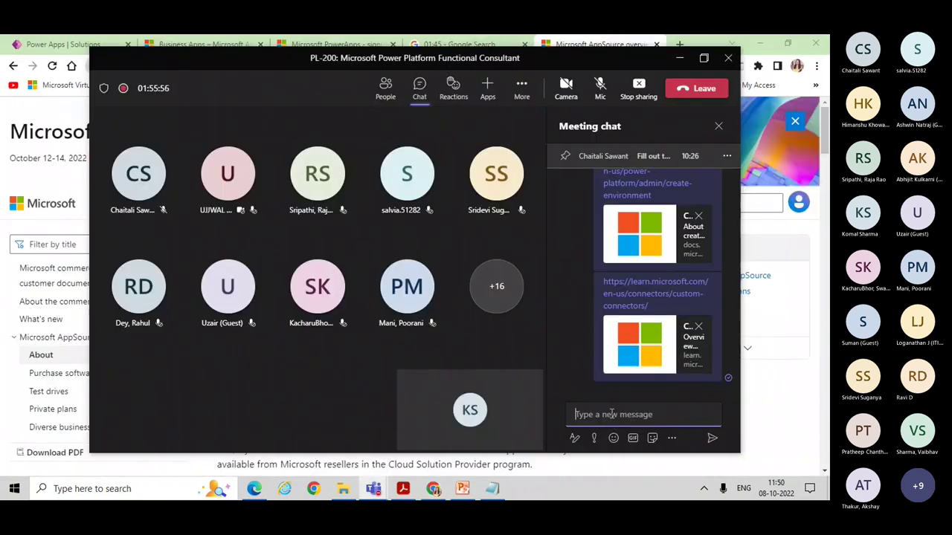
{"action": "key", "text": "ctrl+v"}
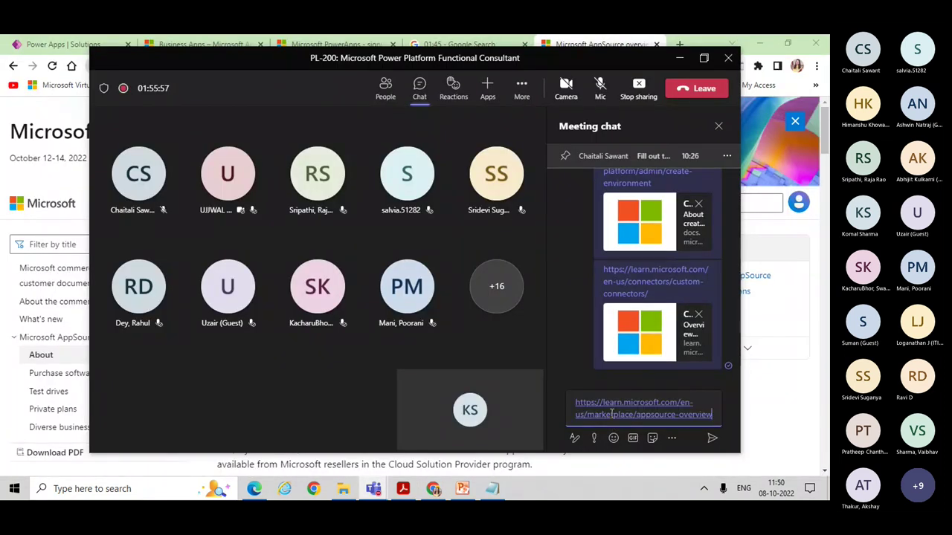
{"action": "left_click", "coordinate": [713, 441]}
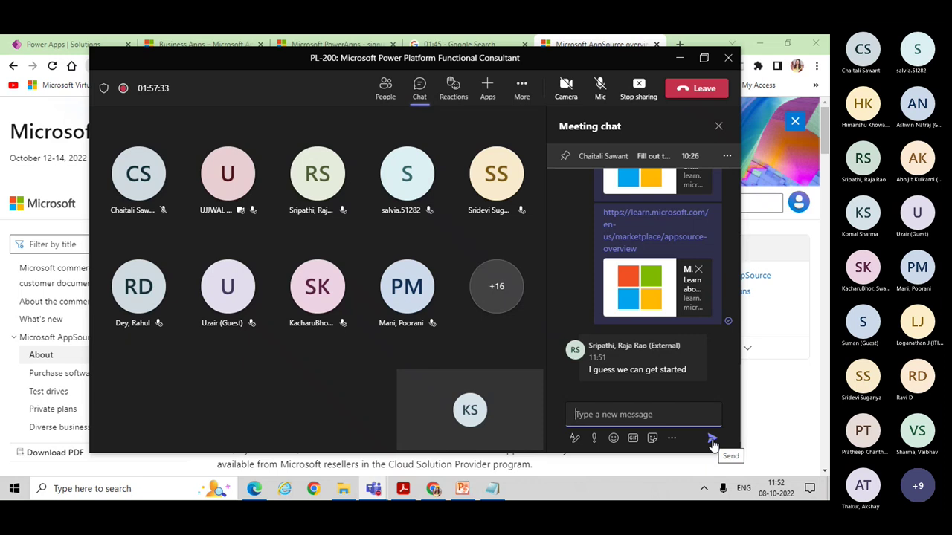
Return to the Chrome browser and close the 15 minute timer page
{"action": "left_click", "coordinate": [794, 431]}
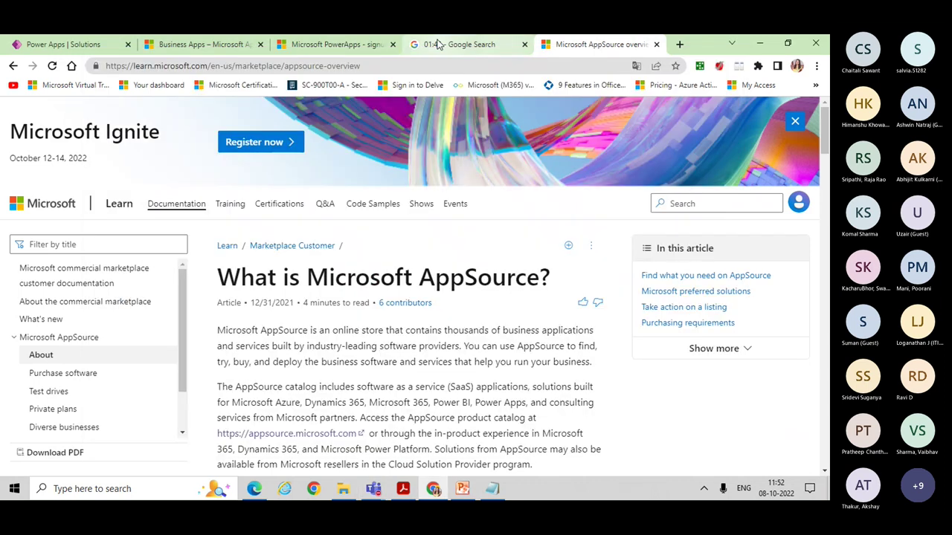
{"action": "left_click", "coordinate": [439, 45]}
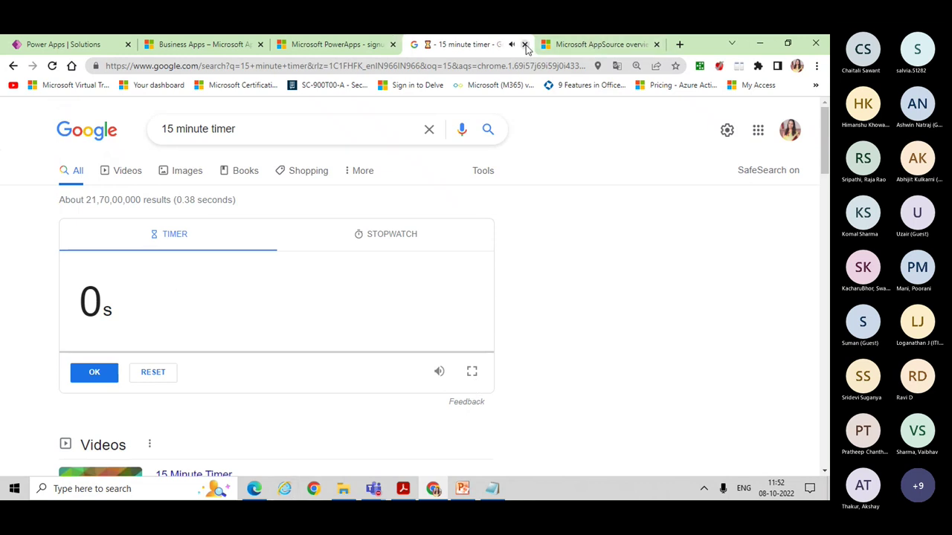
{"action": "left_click", "coordinate": [525, 45]}
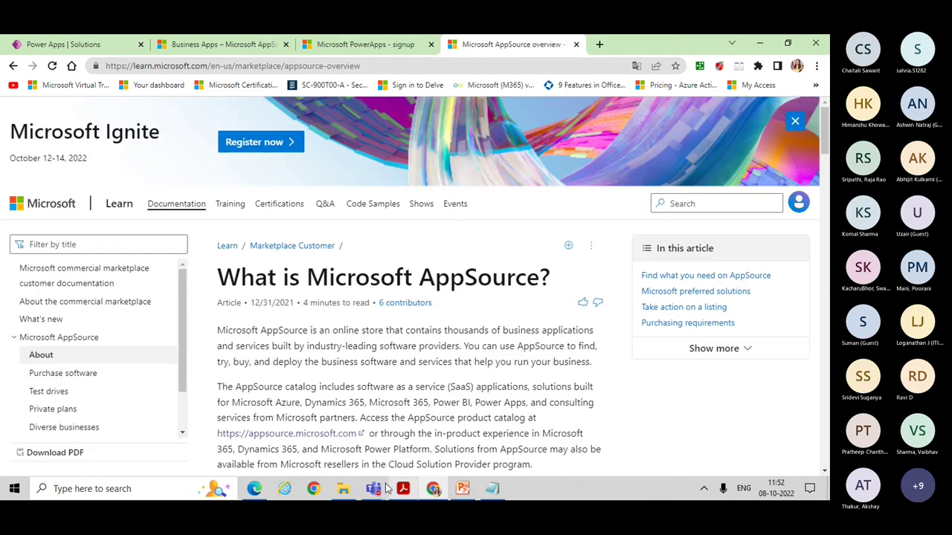
Switch back to the PL-200 meeting in Microsoft Teams and unmute the microphone
{"action": "mouse_move", "coordinate": [377, 494]}
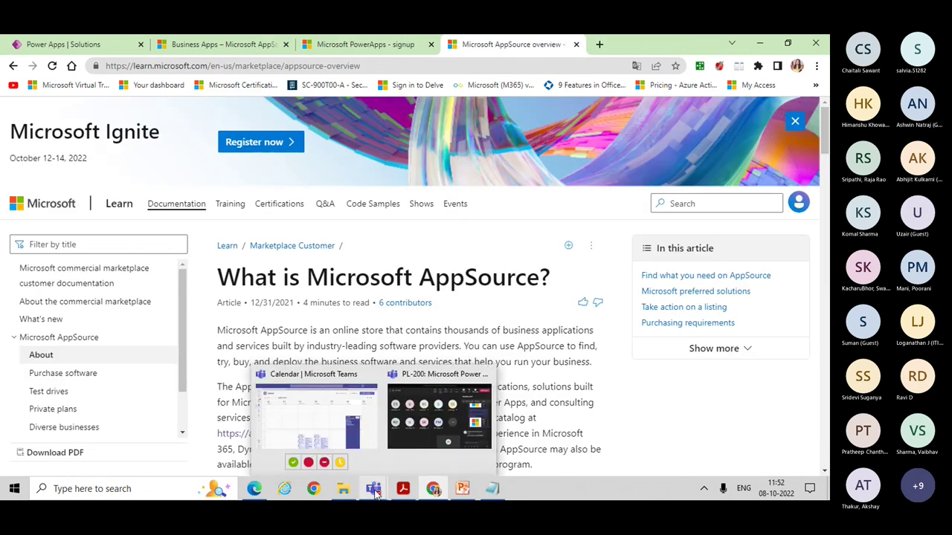
{"action": "left_click", "coordinate": [438, 421]}
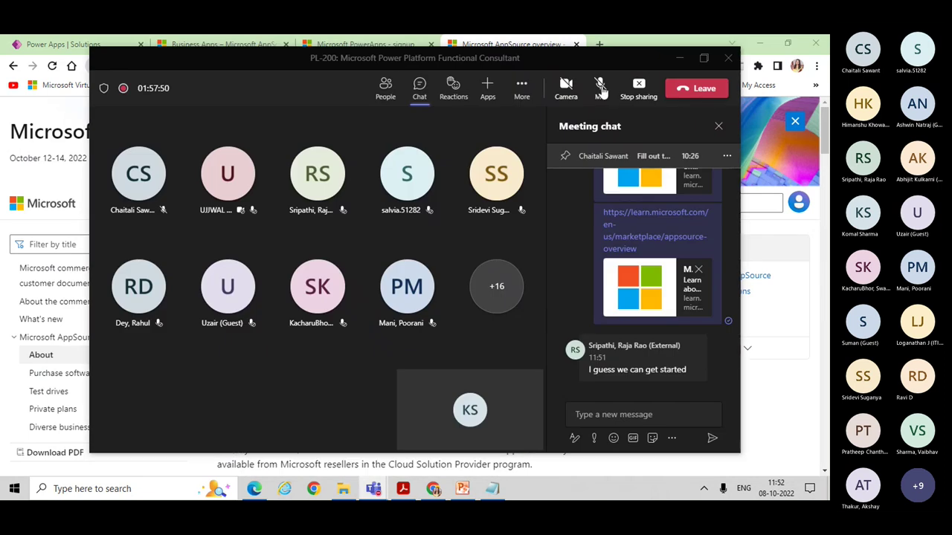
{"action": "left_click", "coordinate": [601, 88]}
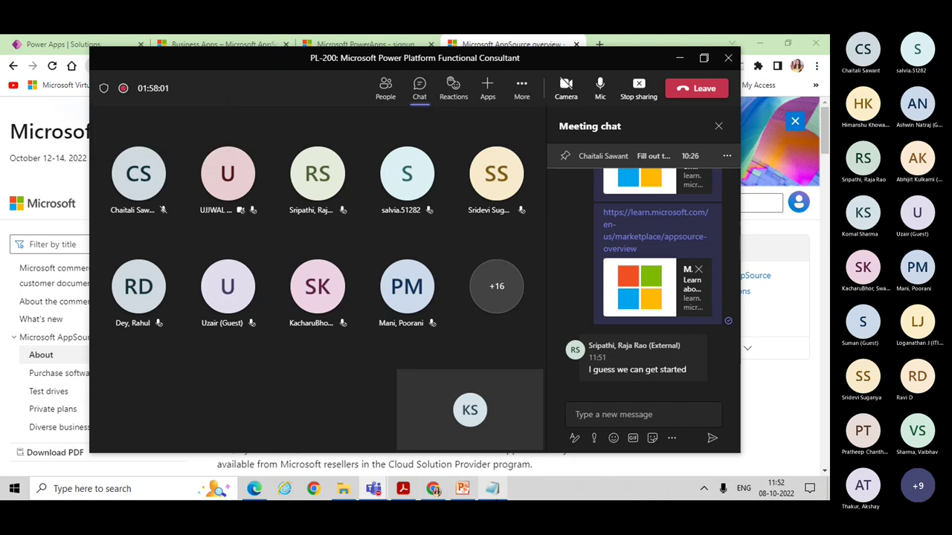
Switch to the PowerPoint slide show and present the "Module 3 practice labs" slide through to the end of the show
{"action": "mouse_move", "coordinate": [469, 491]}
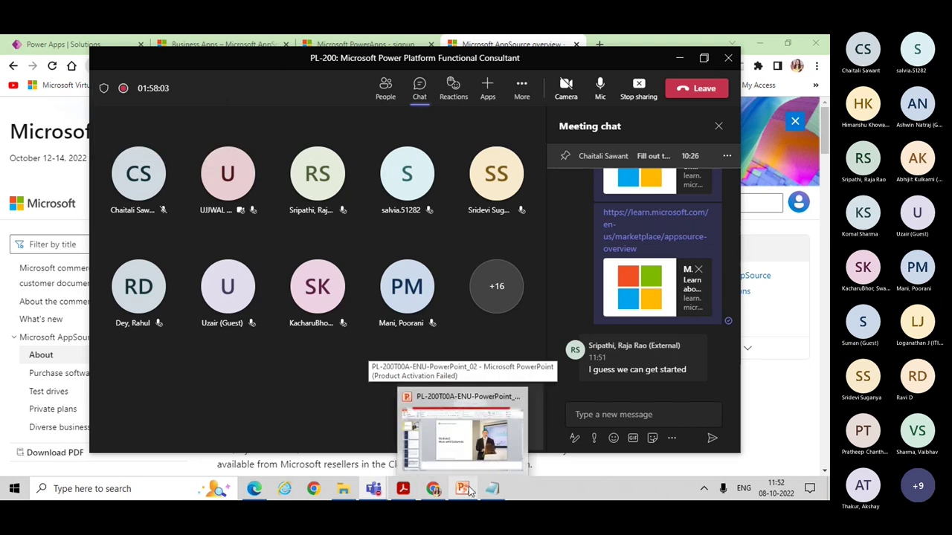
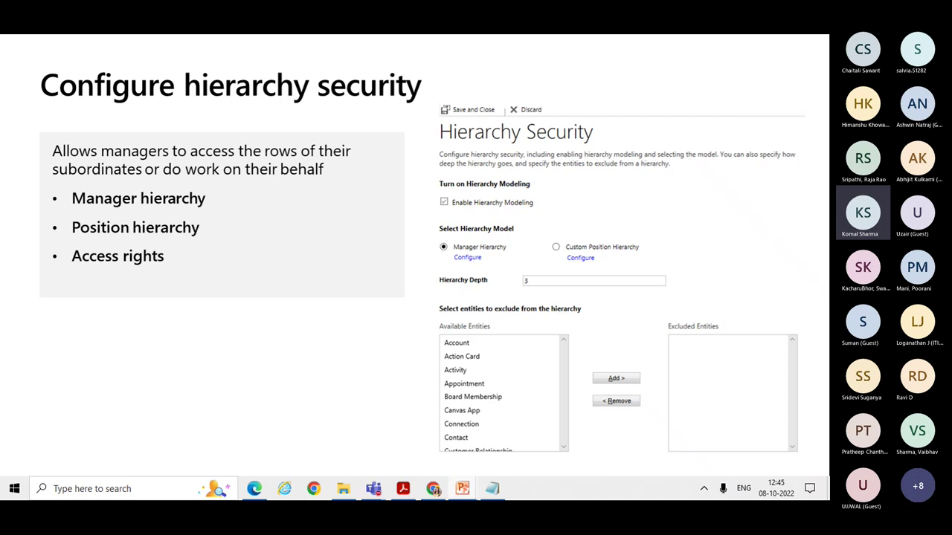
{"action": "key", "text": "Right"}
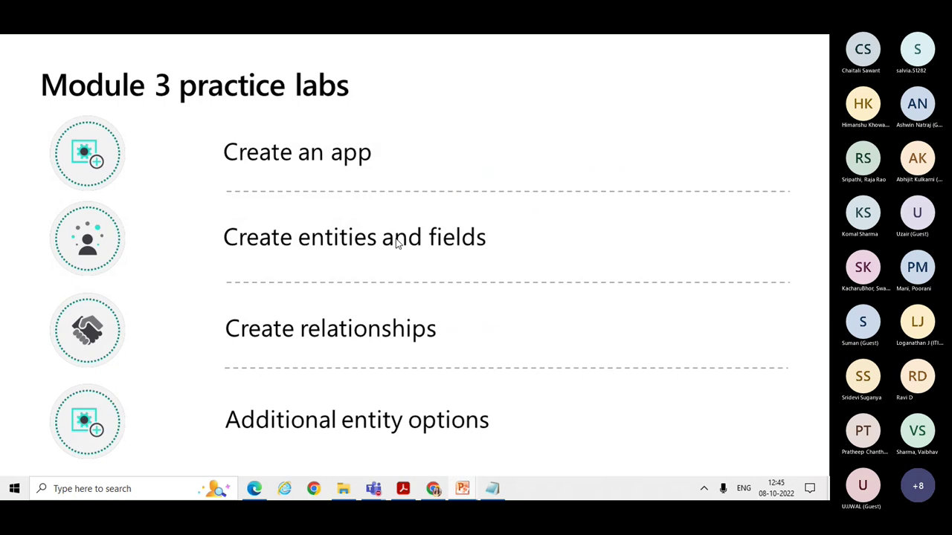
{"action": "key", "text": "Right"}
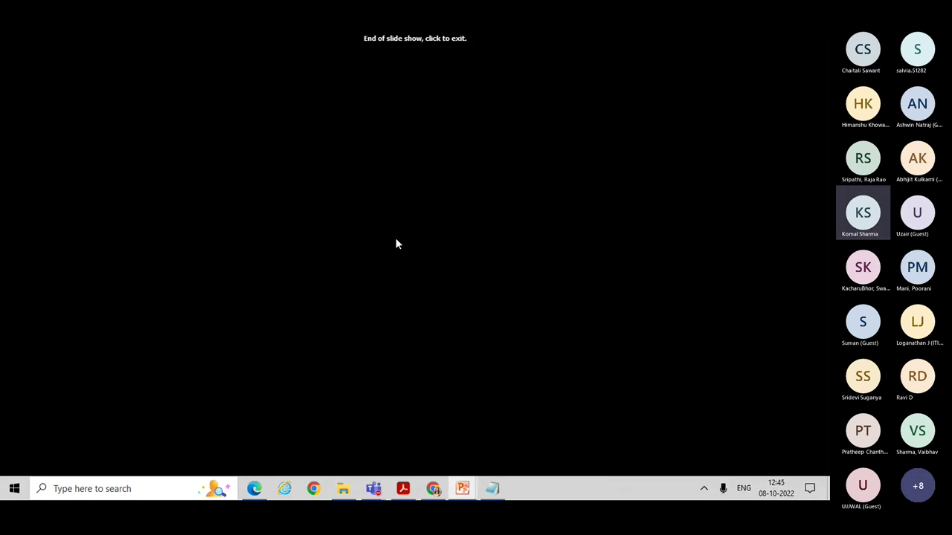
{"action": "key", "text": "Left"}
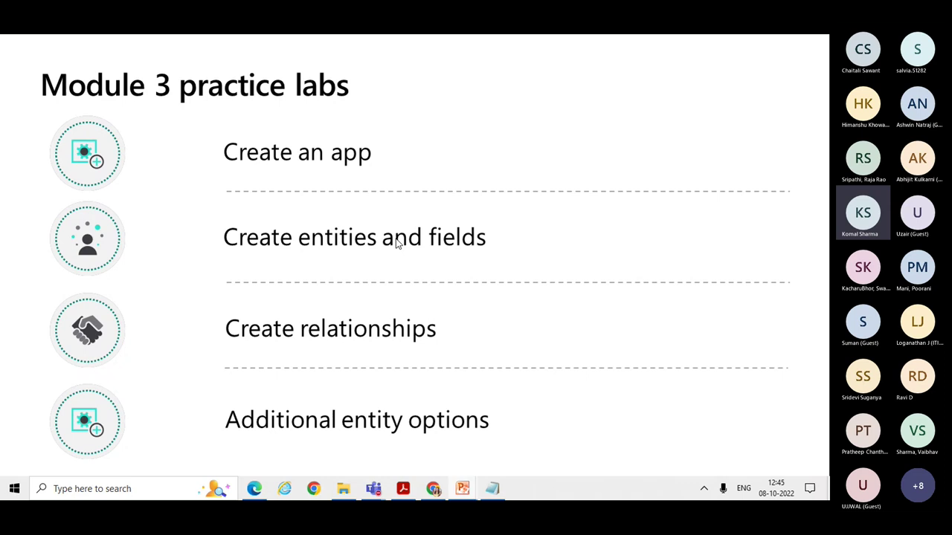
{"action": "left_click", "coordinate": [396, 239]}
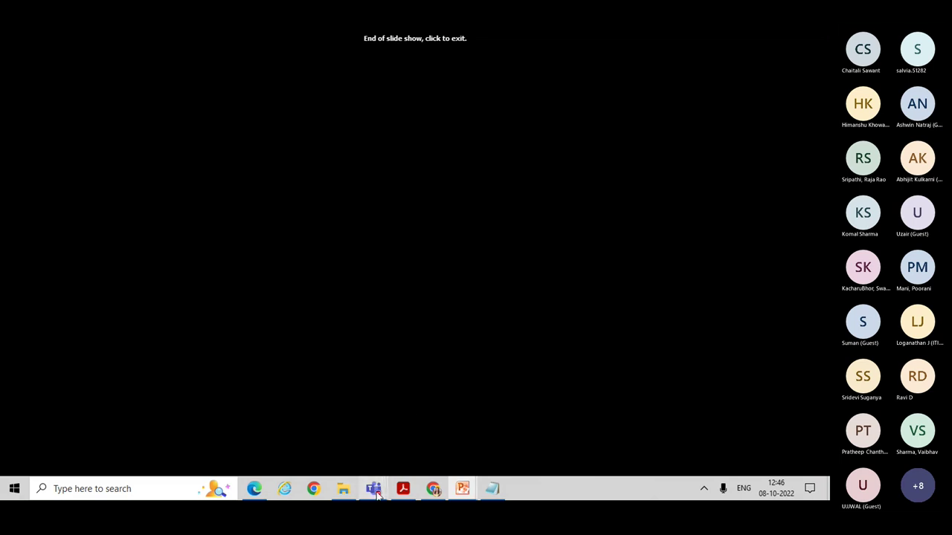
Switch to the PL-200 meeting in Microsoft Teams, hide the chat and allow the microphone of the visible attendee with a raised hand
{"action": "mouse_move", "coordinate": [377, 495]}
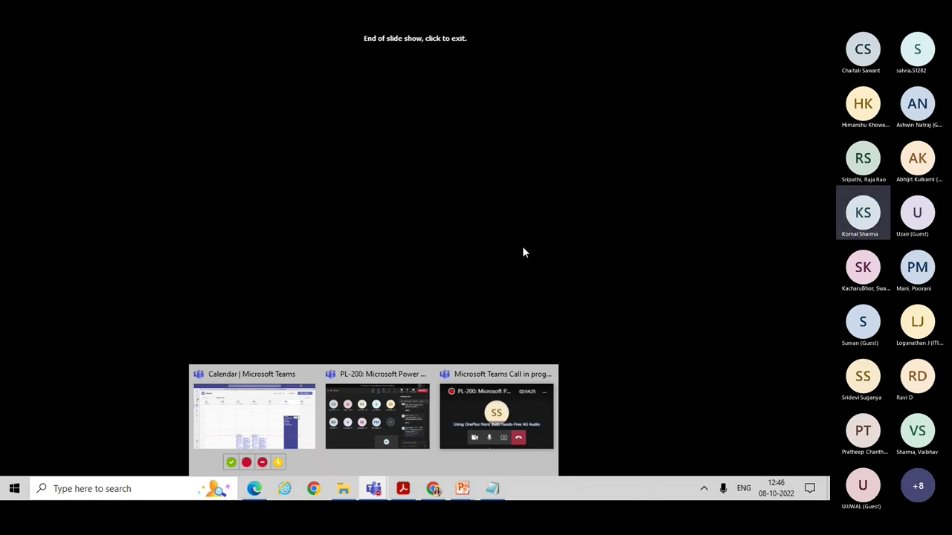
{"action": "left_click", "coordinate": [496, 417]}
{"action": "left_click", "coordinate": [630, 415]}
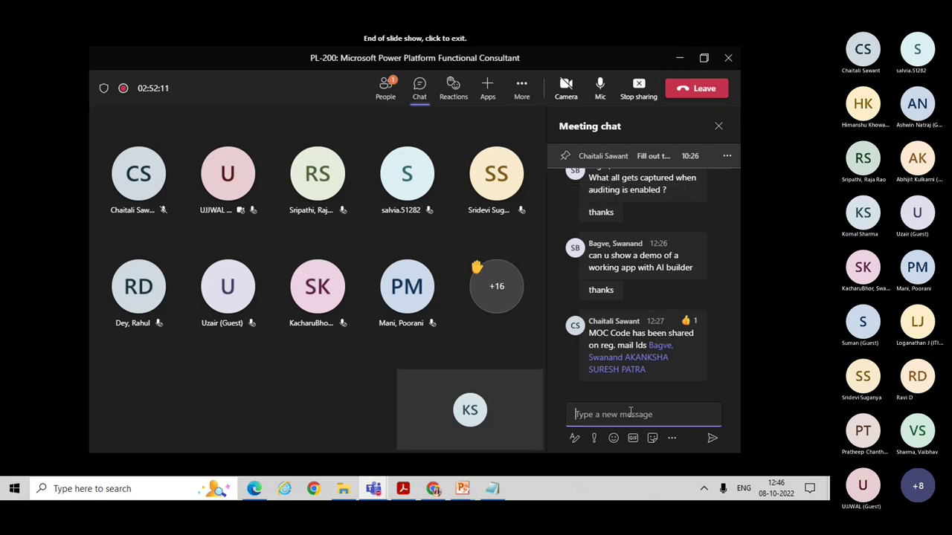
{"action": "left_click", "coordinate": [496, 292]}
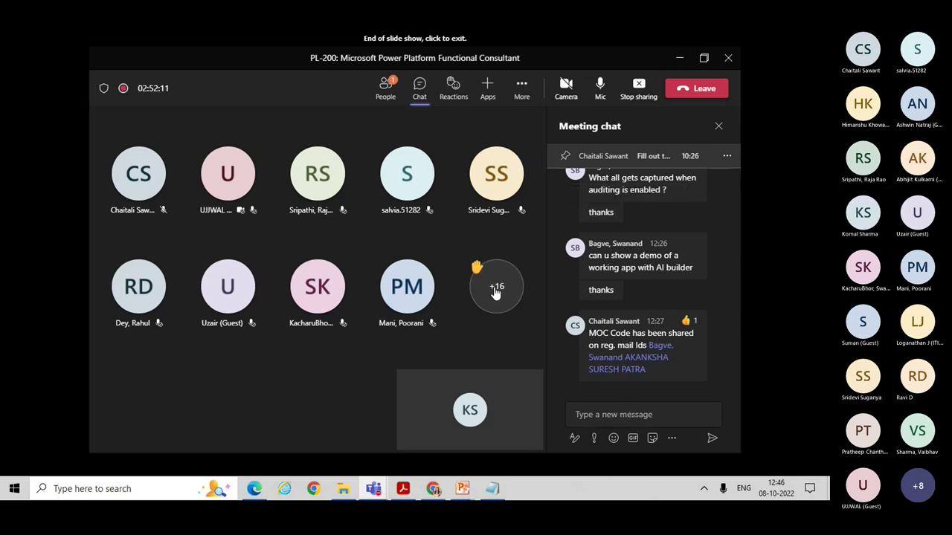
{"action": "left_click", "coordinate": [385, 88]}
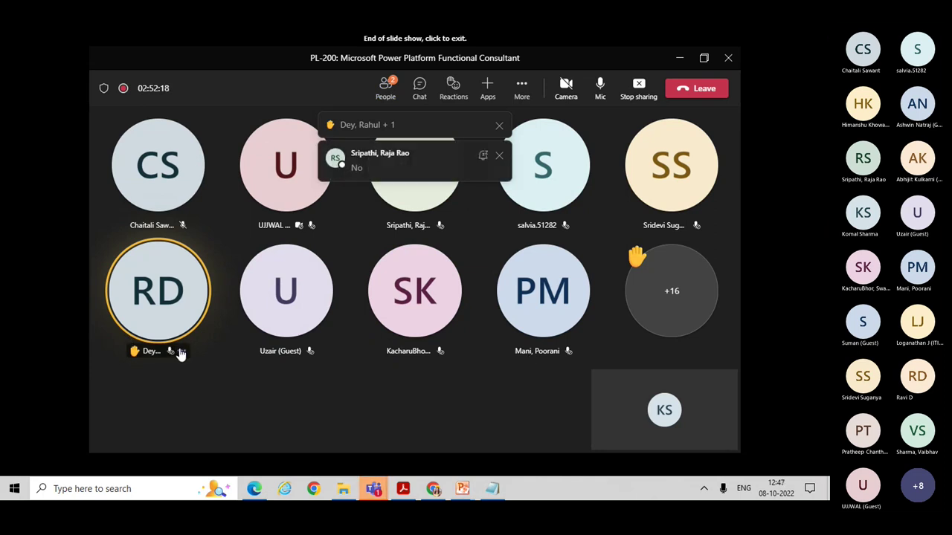
{"action": "left_click", "coordinate": [180, 353]}
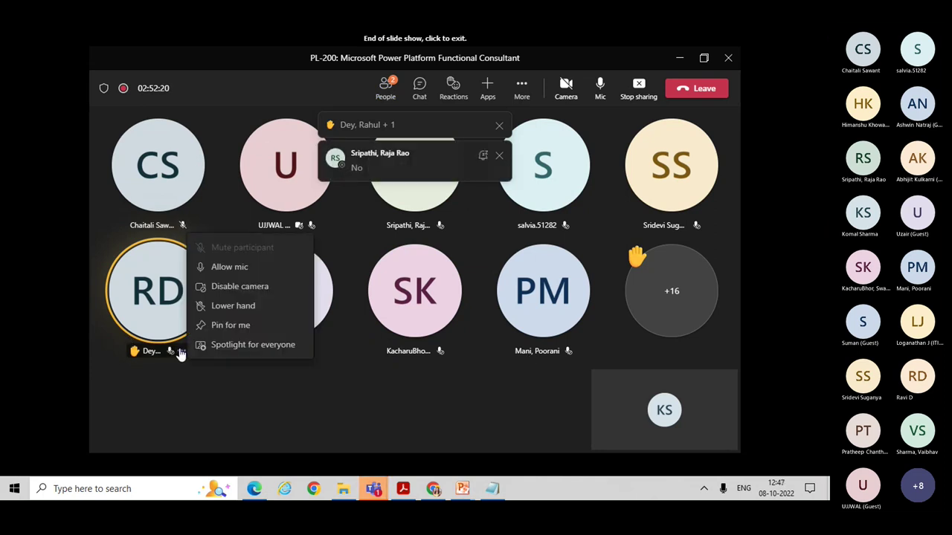
{"action": "left_click", "coordinate": [227, 270]}
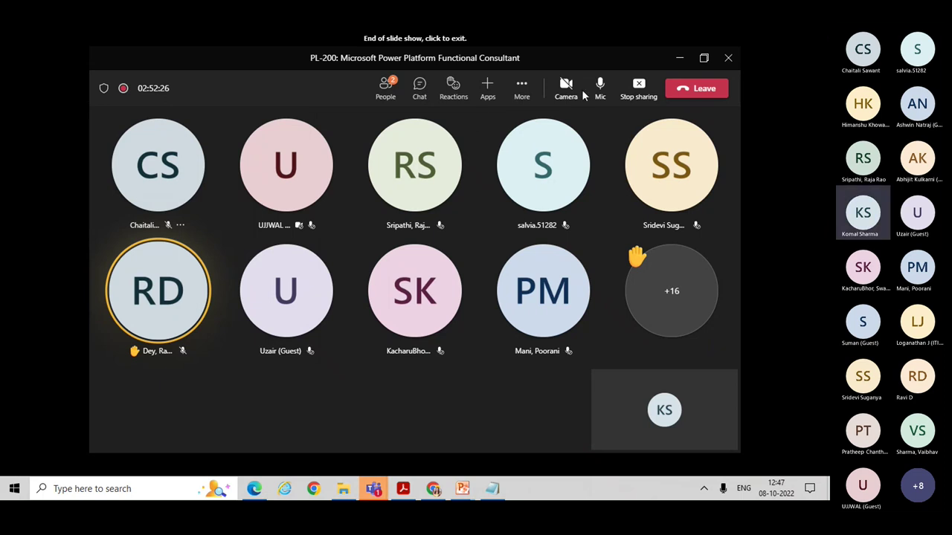
Open the participants list of the meeting and allow the microphone of the second attendee with a raised hand
{"action": "left_click", "coordinate": [390, 87]}
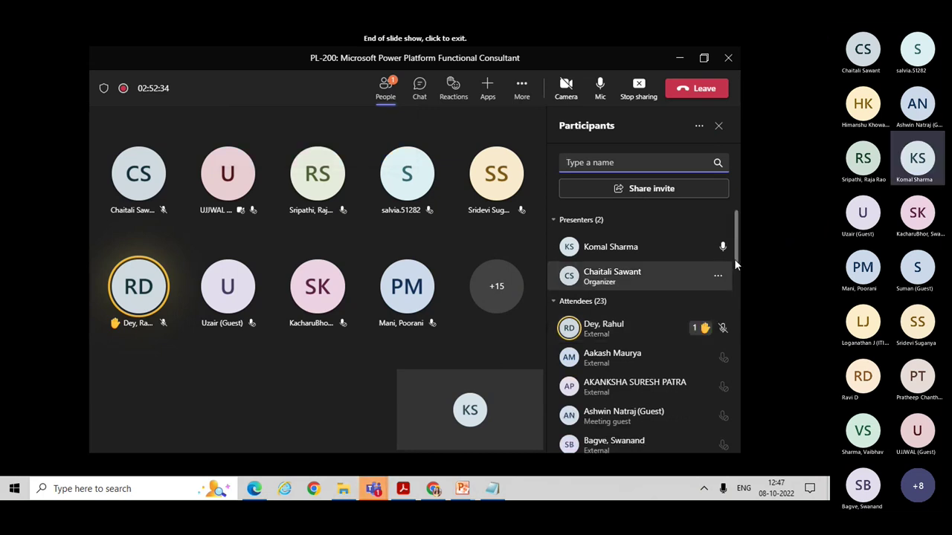
{"action": "scroll", "coordinate": [735, 259], "scroll_direction": "down", "scroll_amount": 3}
{"action": "scroll", "coordinate": [739, 287], "scroll_direction": "down", "scroll_amount": 8}
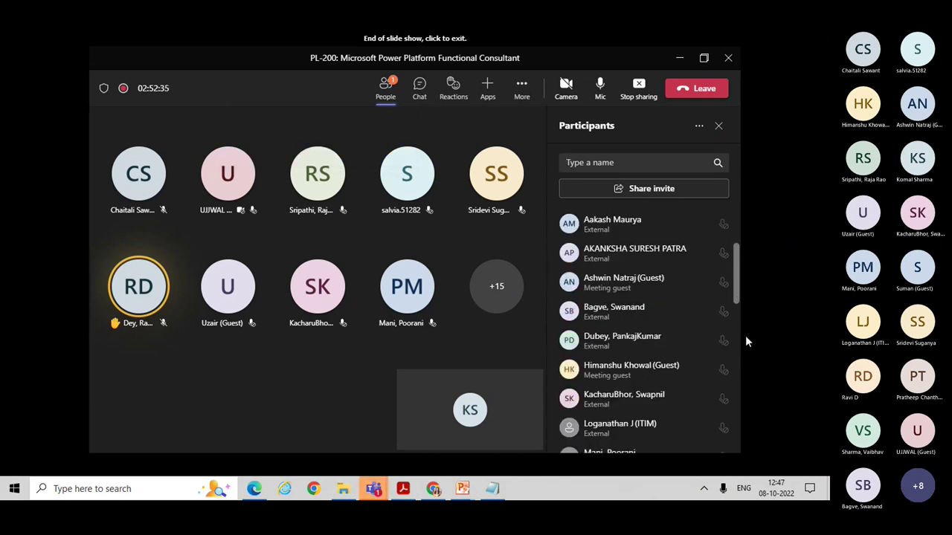
{"action": "scroll", "coordinate": [746, 410], "scroll_direction": "down", "scroll_amount": 10}
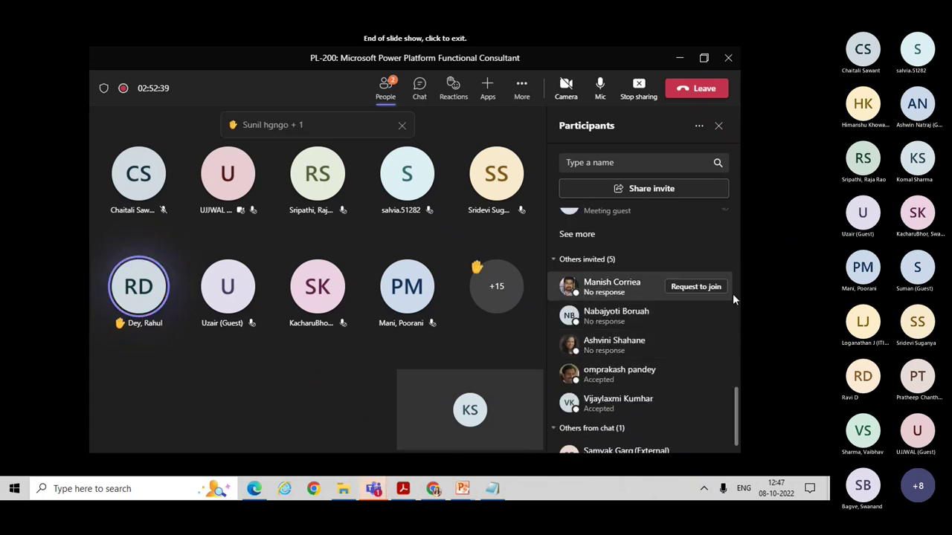
{"action": "scroll", "coordinate": [739, 420], "scroll_direction": "down", "scroll_amount": 1}
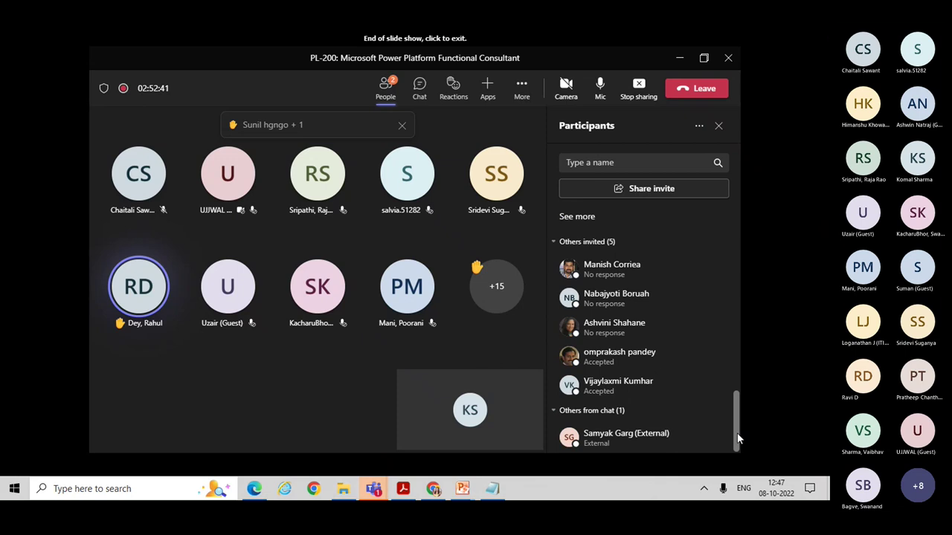
{"action": "left_click_drag", "start_coordinate": [738, 426], "coordinate": [734, 248]}
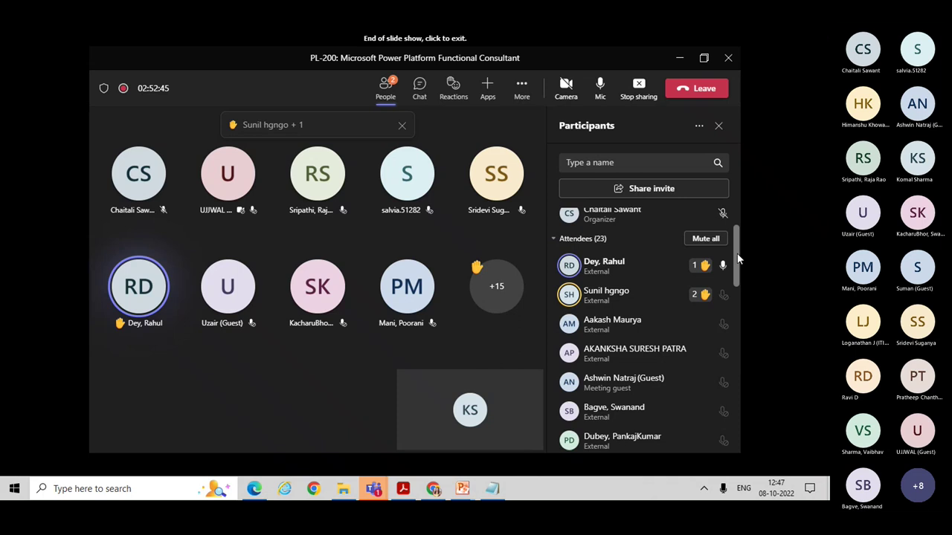
{"action": "left_click", "coordinate": [719, 298]}
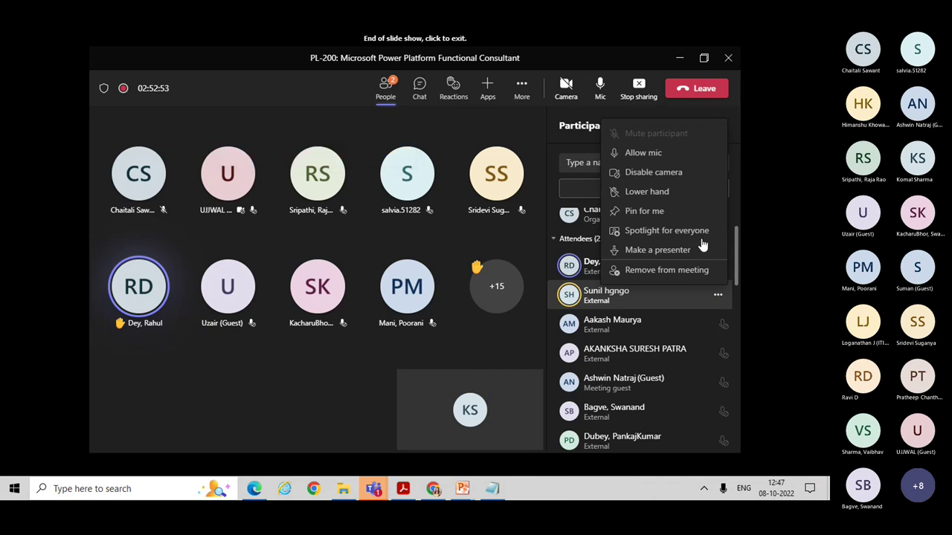
{"action": "left_click", "coordinate": [655, 154]}
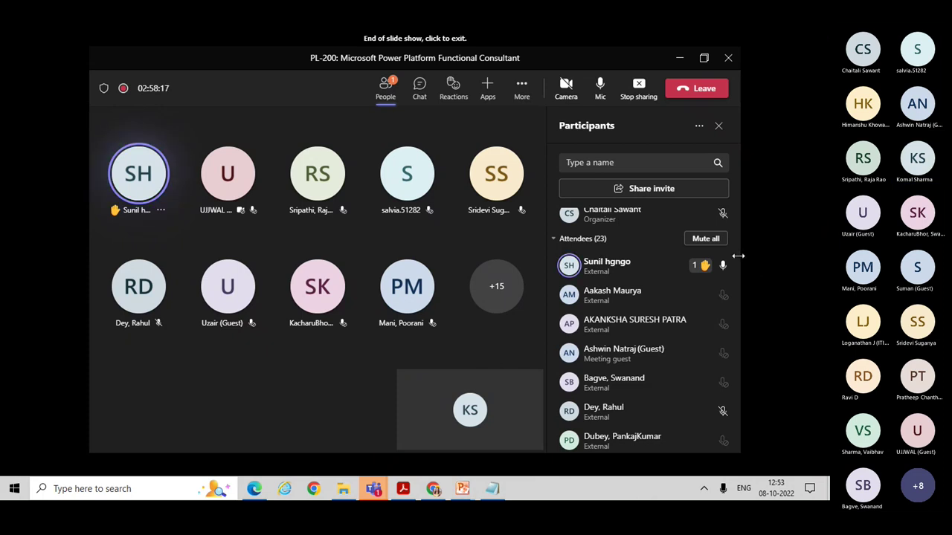
{"action": "scroll", "coordinate": [732, 256], "scroll_direction": "down", "scroll_amount": 10}
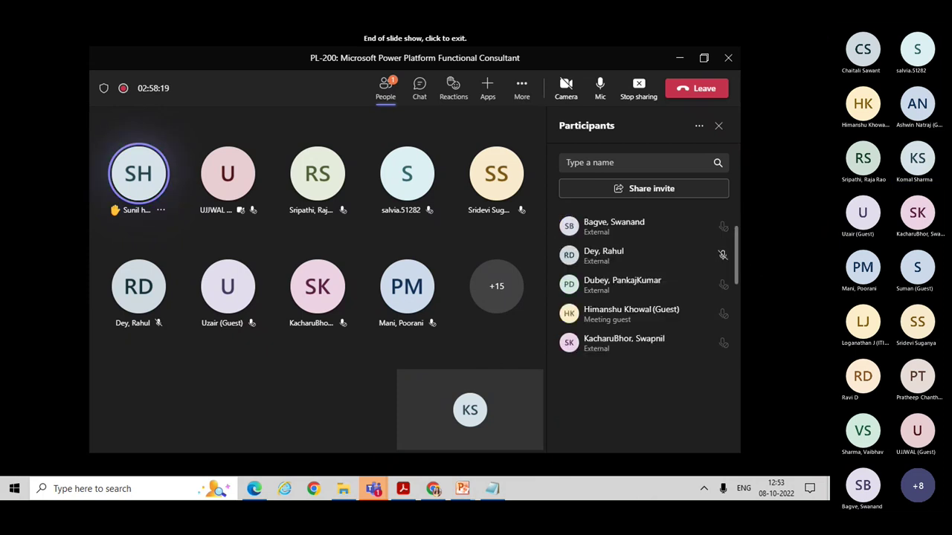
{"action": "scroll", "coordinate": [644, 331], "scroll_direction": "up", "scroll_amount": 2}
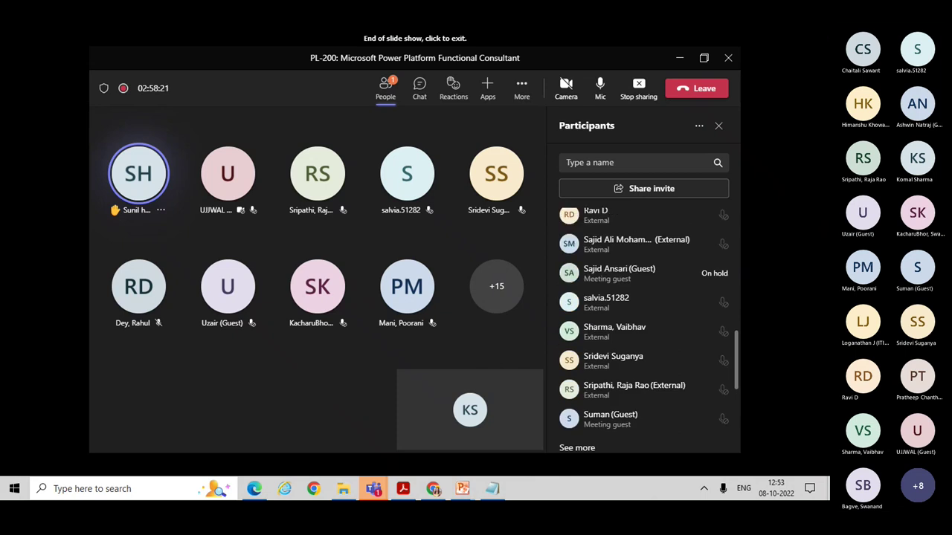
{"action": "scroll", "coordinate": [644, 331], "scroll_direction": "down", "scroll_amount": 6}
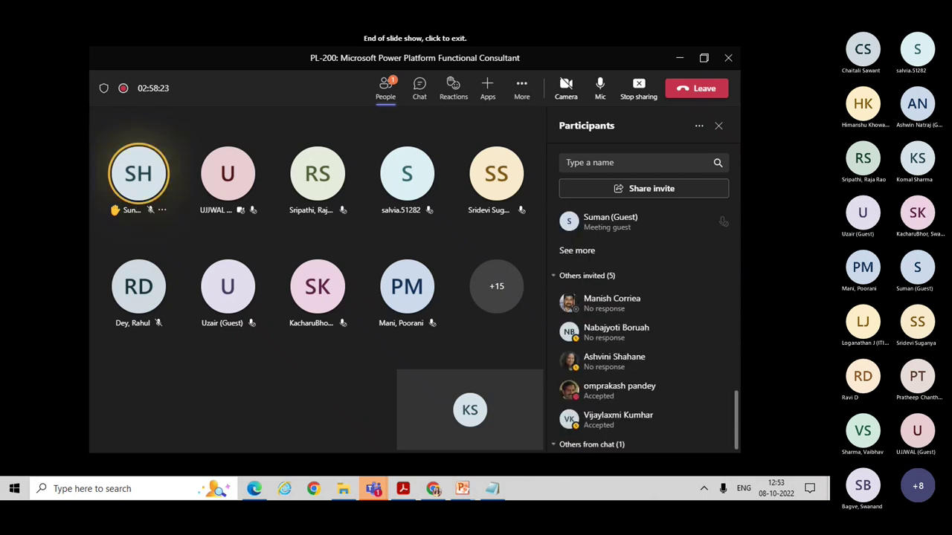
{"action": "scroll", "coordinate": [643, 331], "scroll_direction": "up", "scroll_amount": 10}
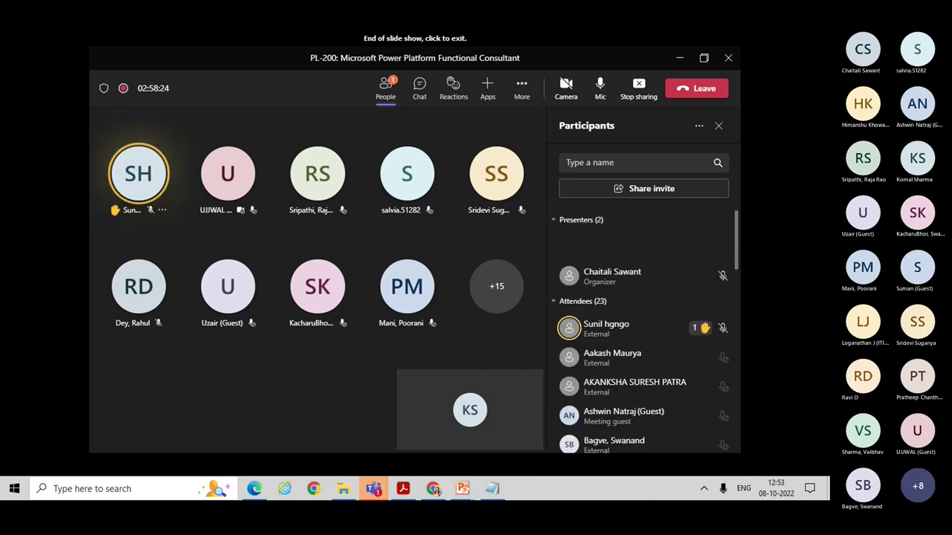
Switch to Chrome and open the Power Platform admin center from the Power Apps Solutions page
{"action": "left_click", "coordinate": [434, 488]}
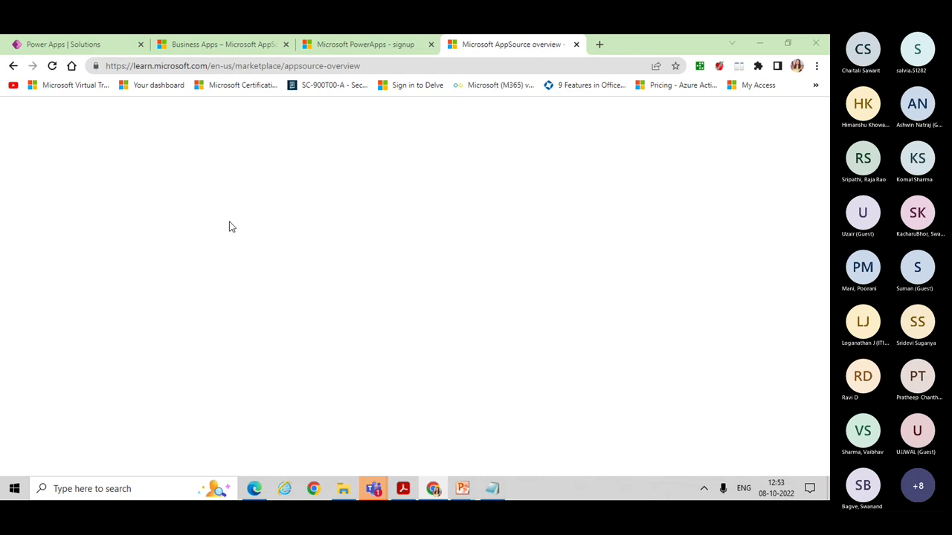
{"action": "key", "text": "ctrl+1"}
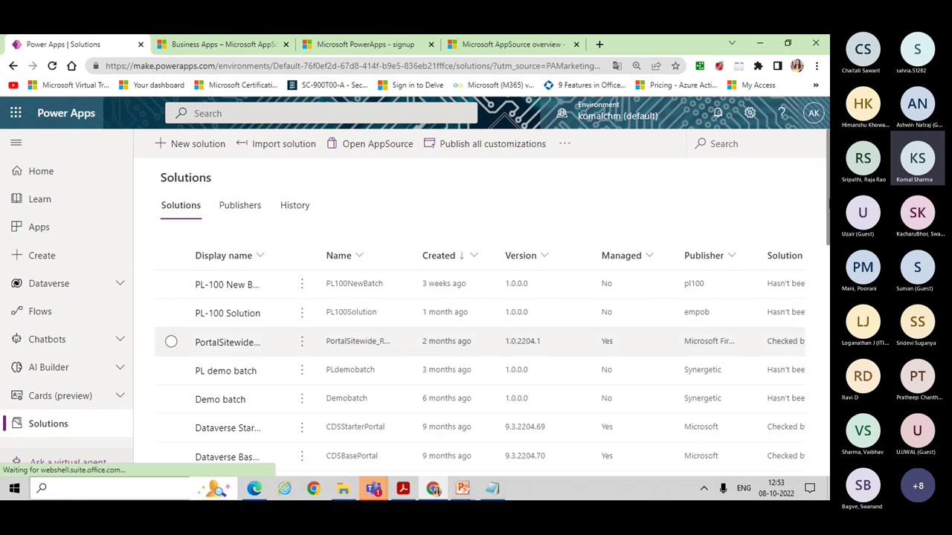
{"action": "left_click", "coordinate": [750, 114]}
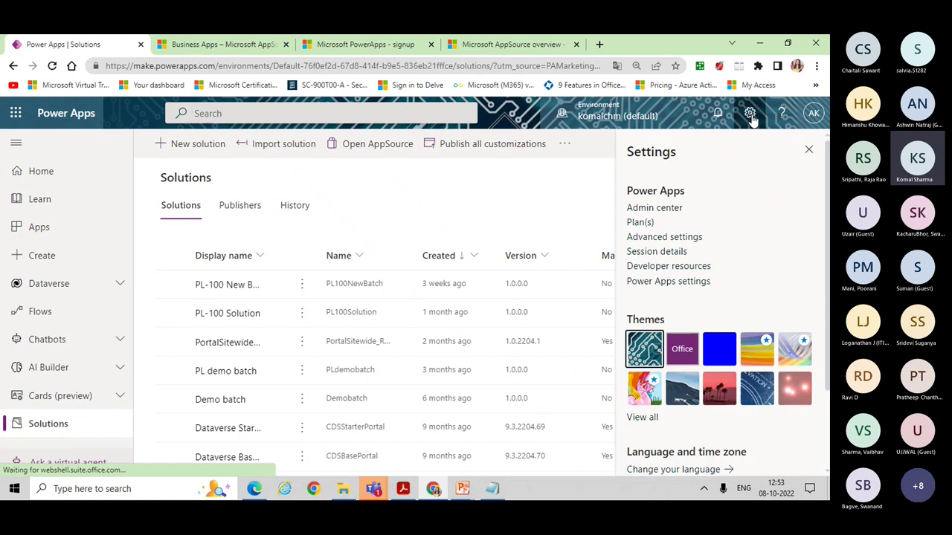
{"action": "left_click", "coordinate": [654, 211]}
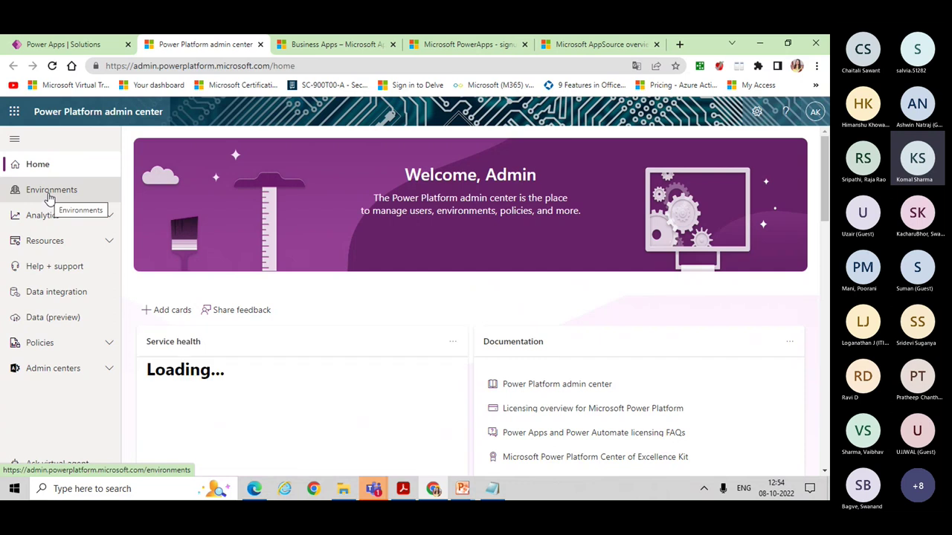
Open the audit settings of the PL900 Test environment
{"action": "left_click", "coordinate": [49, 195]}
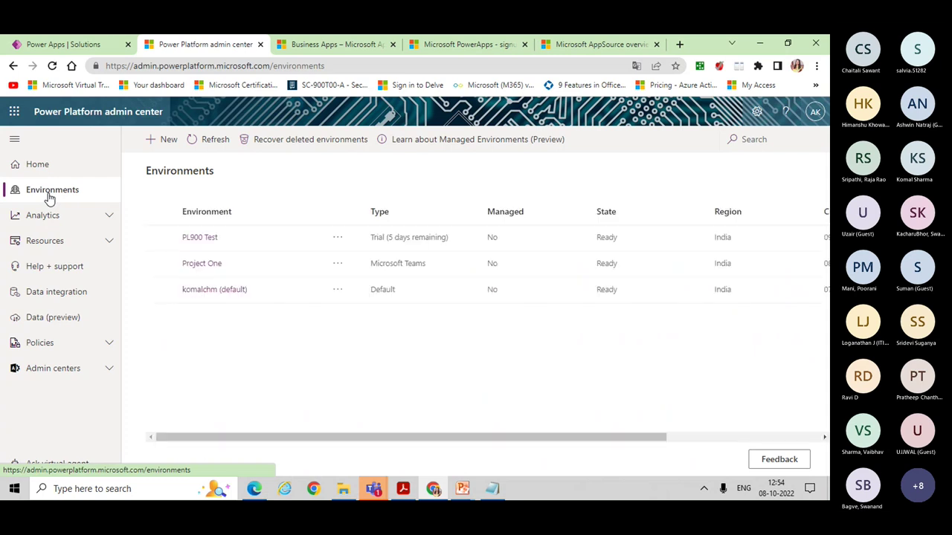
{"action": "left_click", "coordinate": [198, 239]}
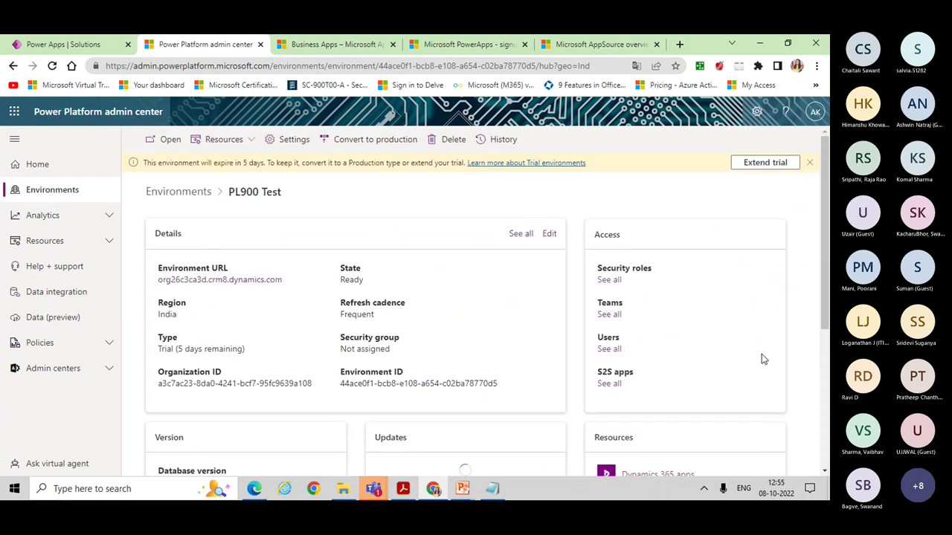
{"action": "mouse_move", "coordinate": [828, 288]}
{"action": "left_mouse_down"}
{"action": "mouse_move", "coordinate": [827, 366]}
{"action": "mouse_move", "coordinate": [827, 288]}
{"action": "left_mouse_up"}
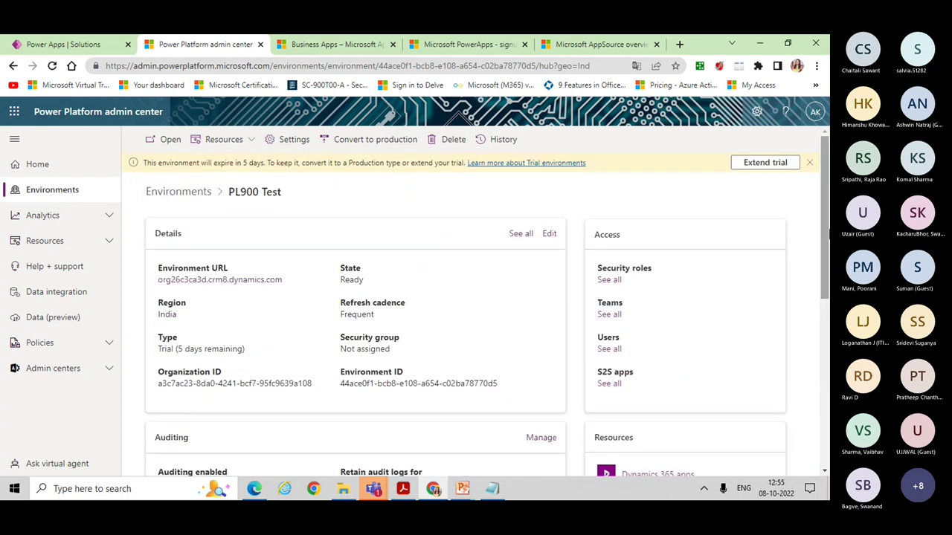
{"action": "left_click", "coordinate": [287, 141]}
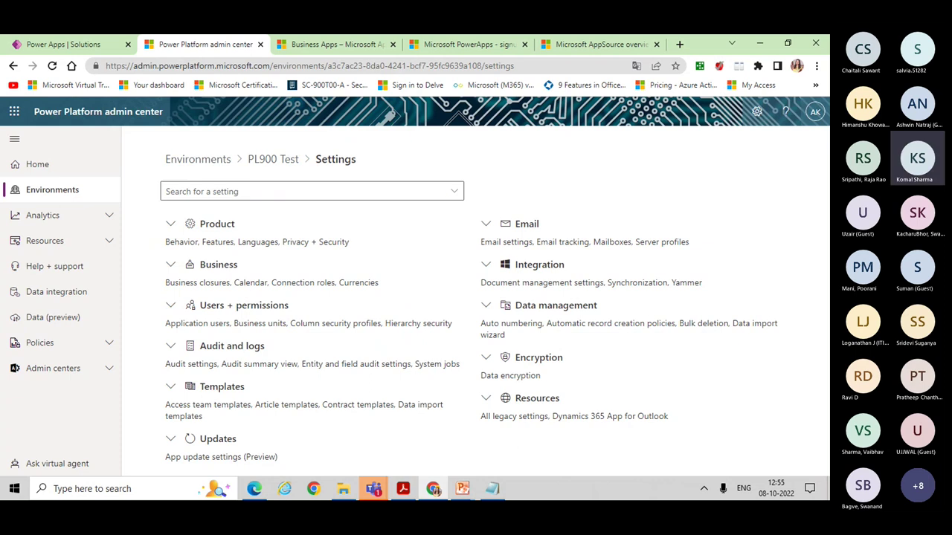
{"action": "left_click", "coordinate": [171, 347]}
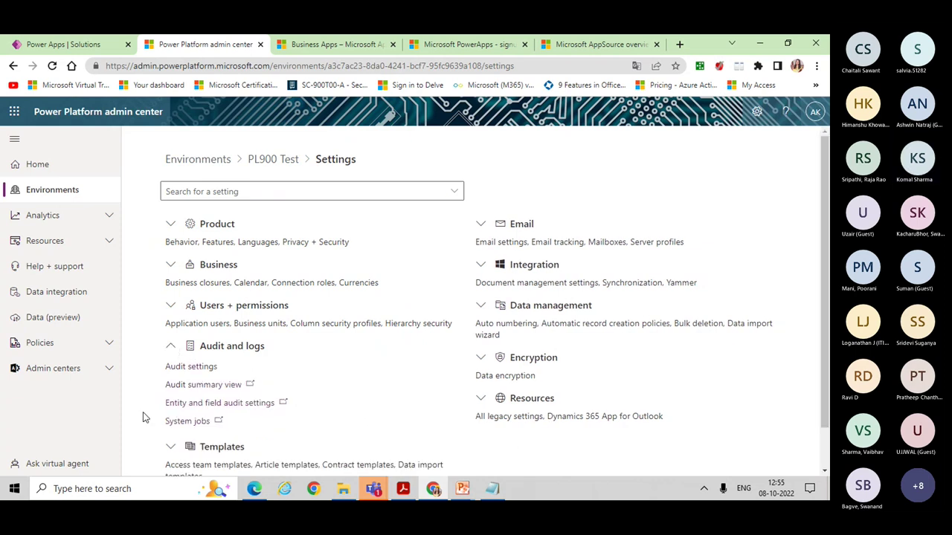
{"action": "left_click", "coordinate": [192, 368]}
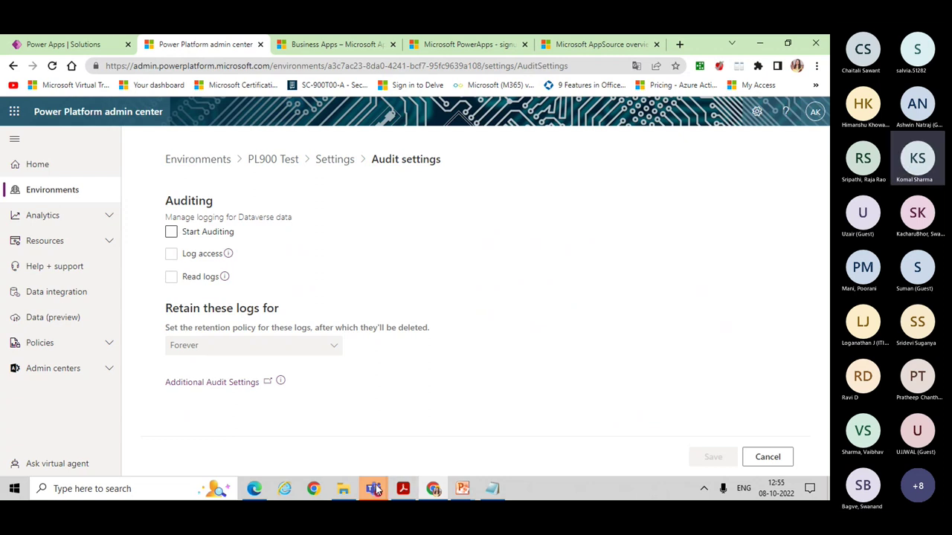
Switch to the PL-200 meeting in Microsoft Teams, check the participants in the maximized window and minimize it again
{"action": "mouse_move", "coordinate": [376, 487]}
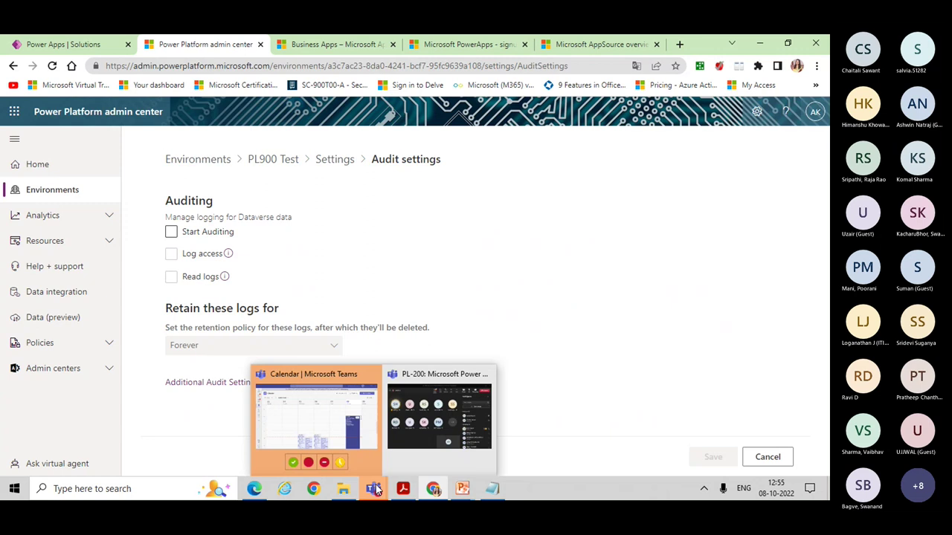
{"action": "left_click", "coordinate": [415, 452]}
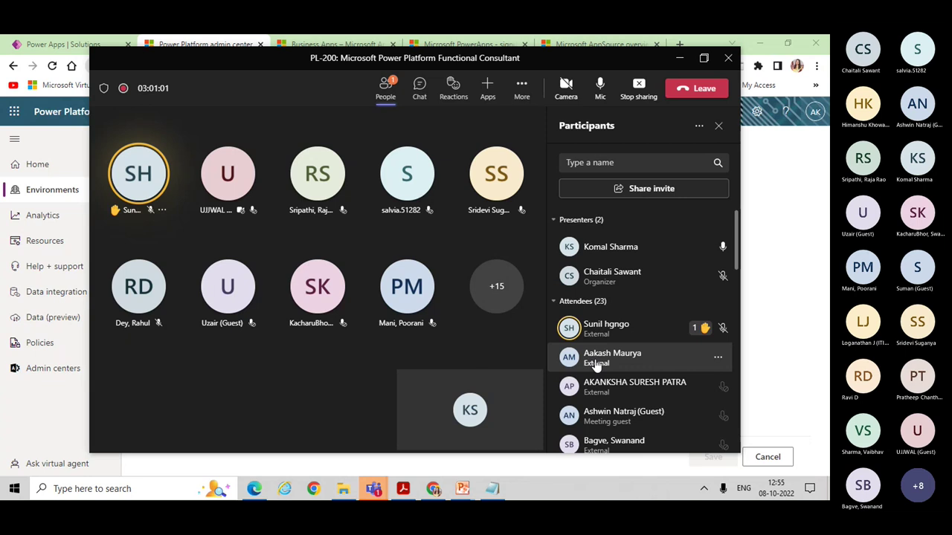
{"action": "left_click", "coordinate": [705, 60]}
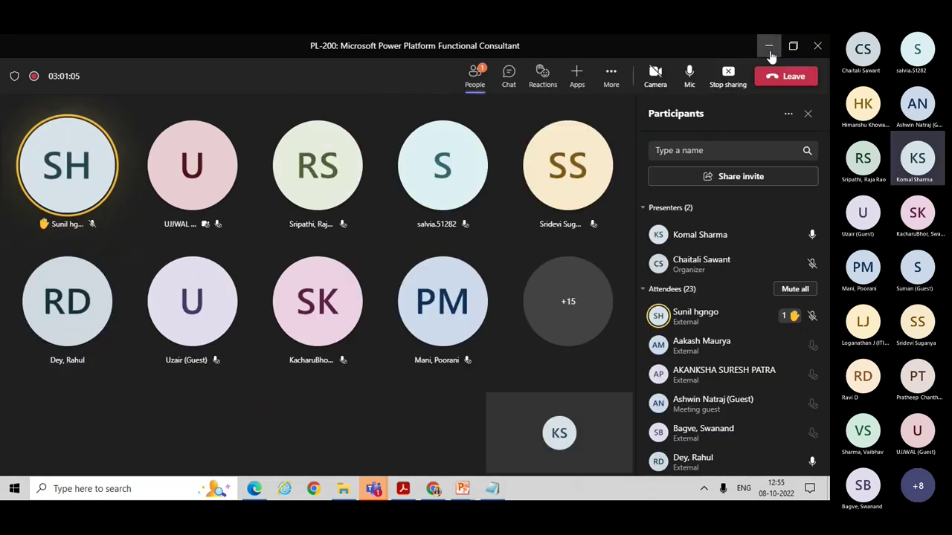
{"action": "left_click", "coordinate": [769, 46]}
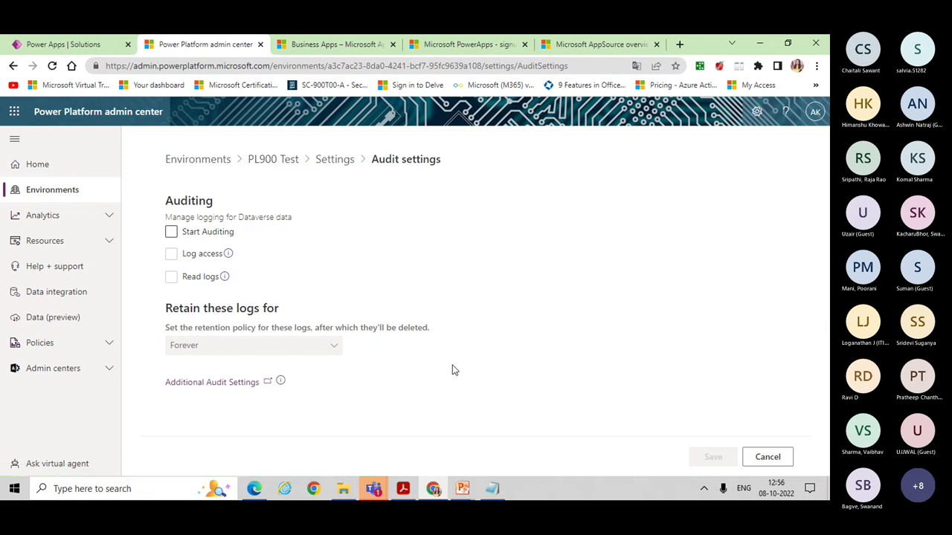
Return to the Power Apps Solutions page, then switch to PowerPoint and close the Module 2 presentation
{"action": "left_click", "coordinate": [172, 233]}
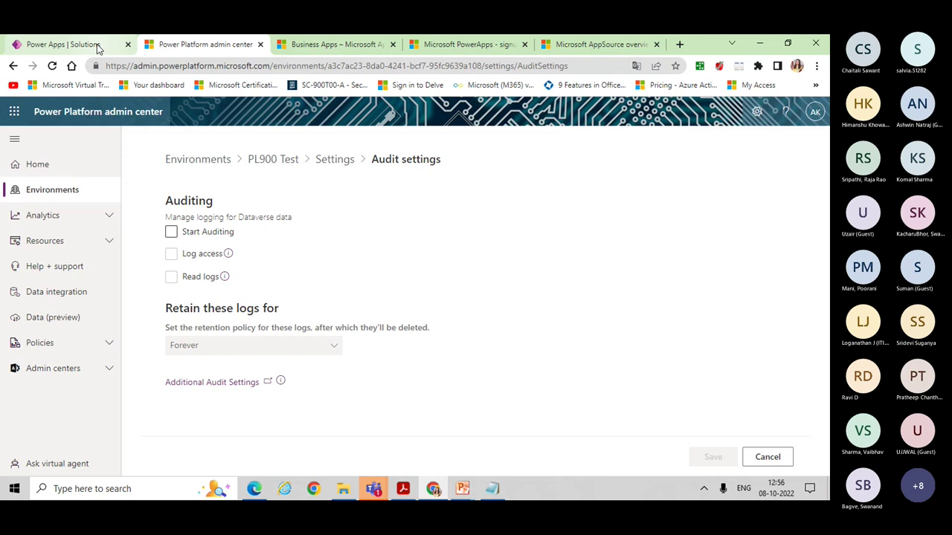
{"action": "left_click", "coordinate": [63, 45]}
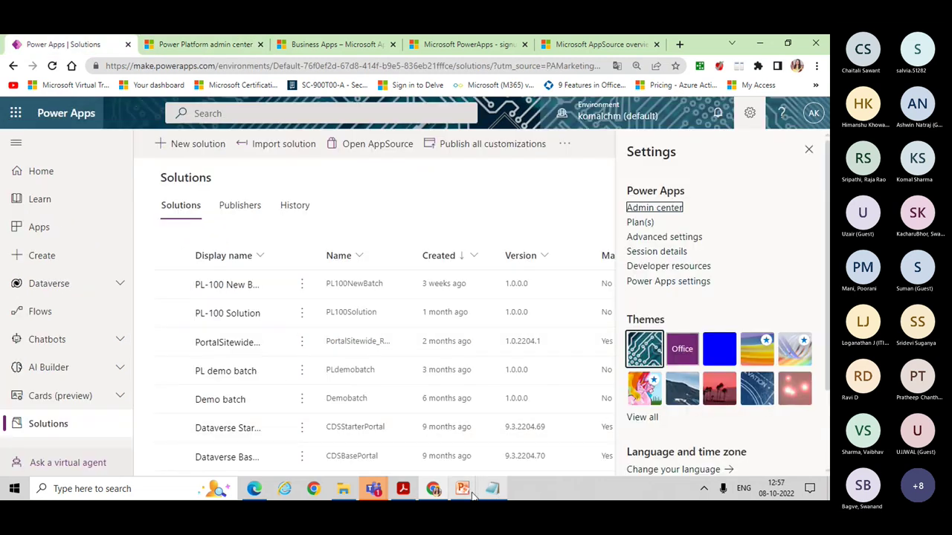
{"action": "mouse_move", "coordinate": [461, 489]}
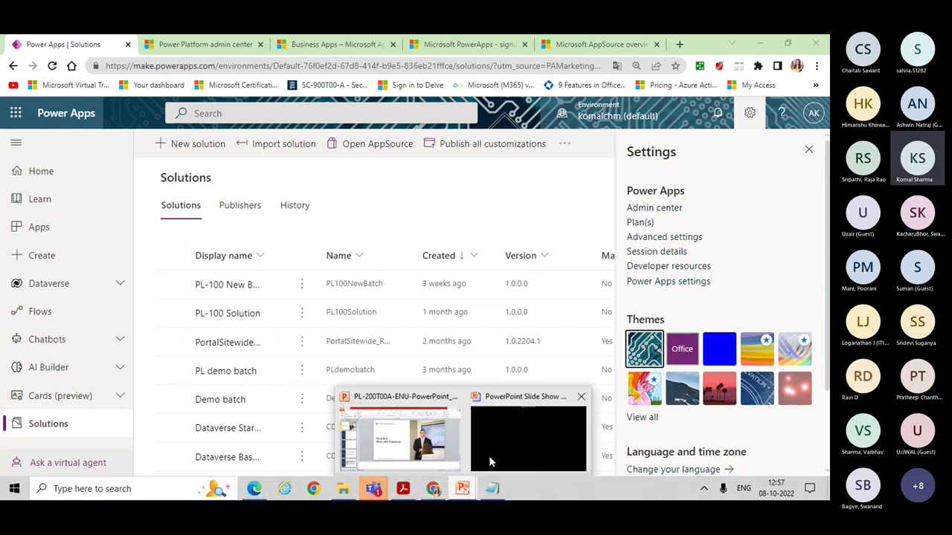
{"action": "left_click", "coordinate": [422, 428]}
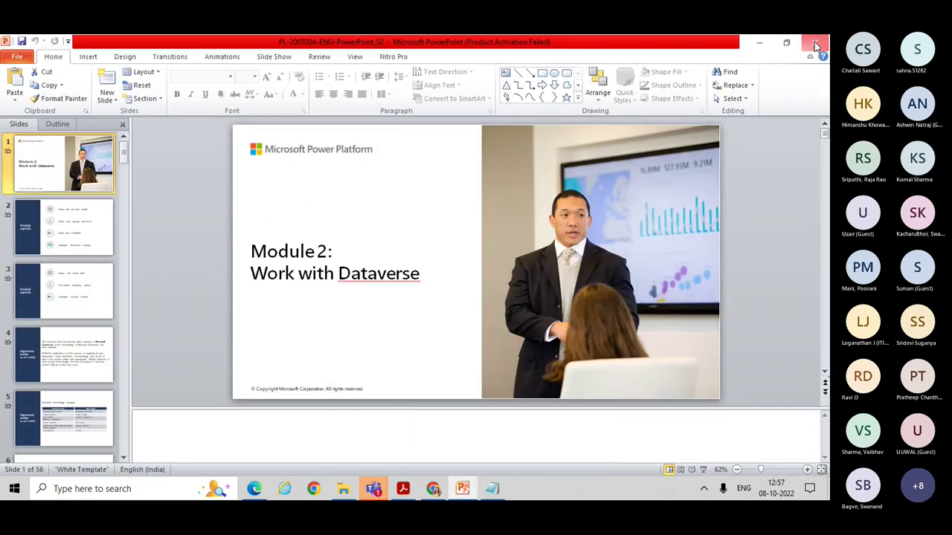
{"action": "left_click", "coordinate": [814, 42]}
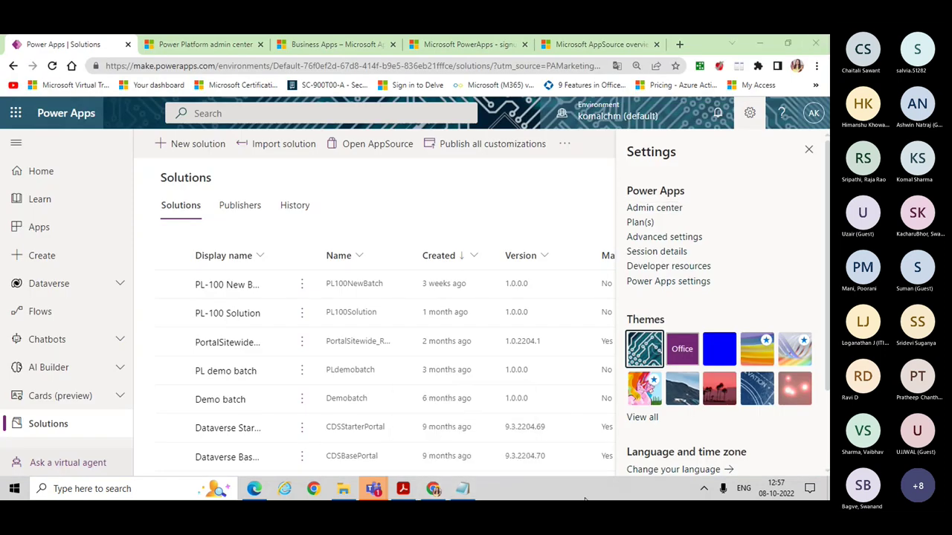
Switch to File Explorer and open the PL-200T00A-ENU-PowerPoint folder
{"action": "left_click", "coordinate": [344, 490]}
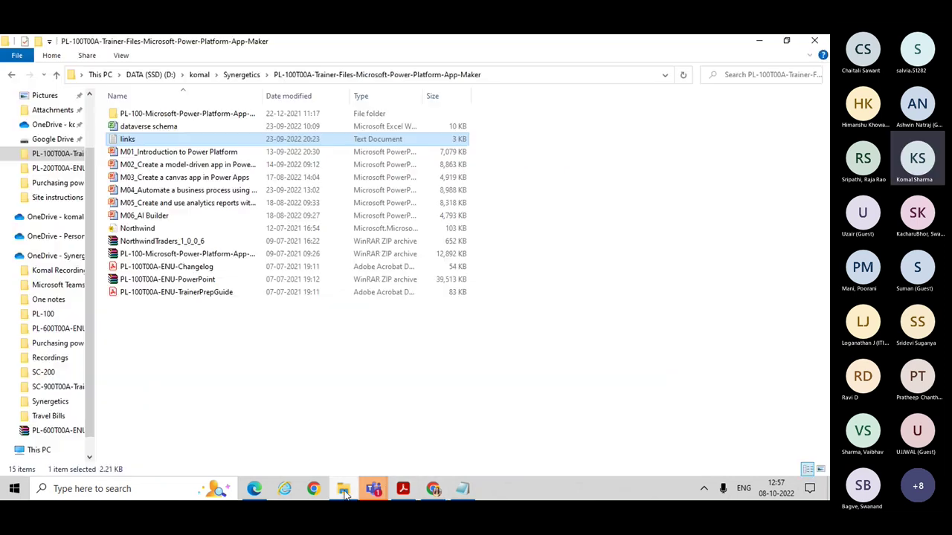
{"action": "left_click", "coordinate": [56, 169]}
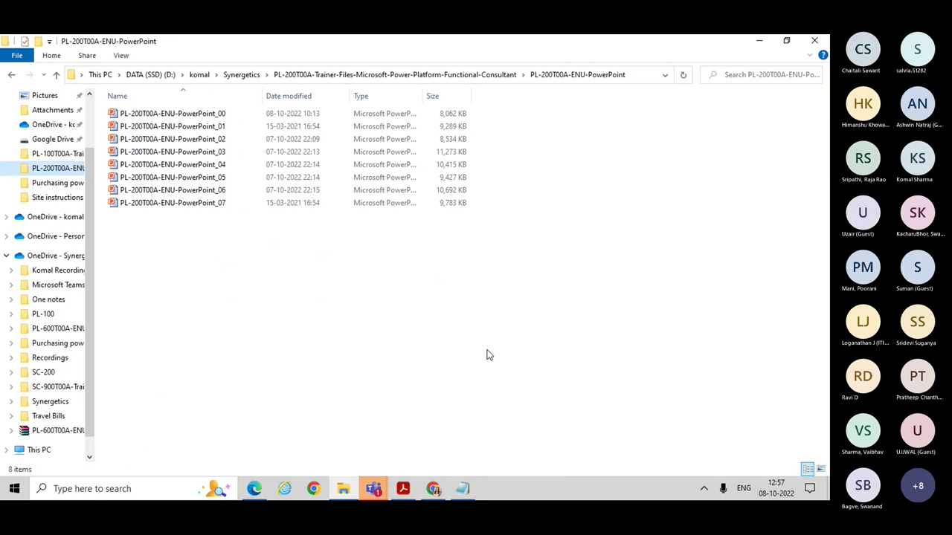
Switch to the links file in Notepad and copy the create-manage-fields-within-entity/8-exercise link under Module 2
{"action": "left_click", "coordinate": [462, 491]}
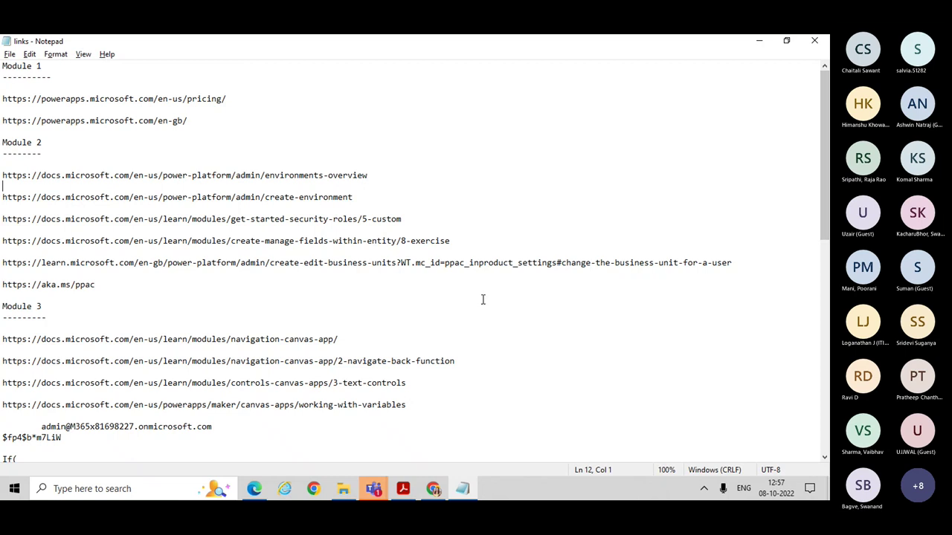
{"action": "left_click_drag", "start_coordinate": [823, 213], "coordinate": [824, 224]}
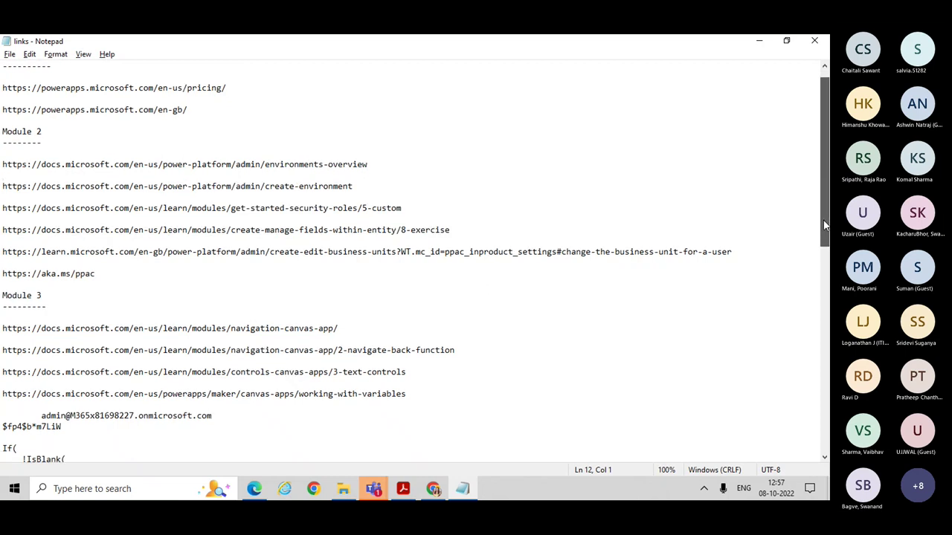
{"action": "left_click_drag", "start_coordinate": [824, 224], "coordinate": [826, 235]}
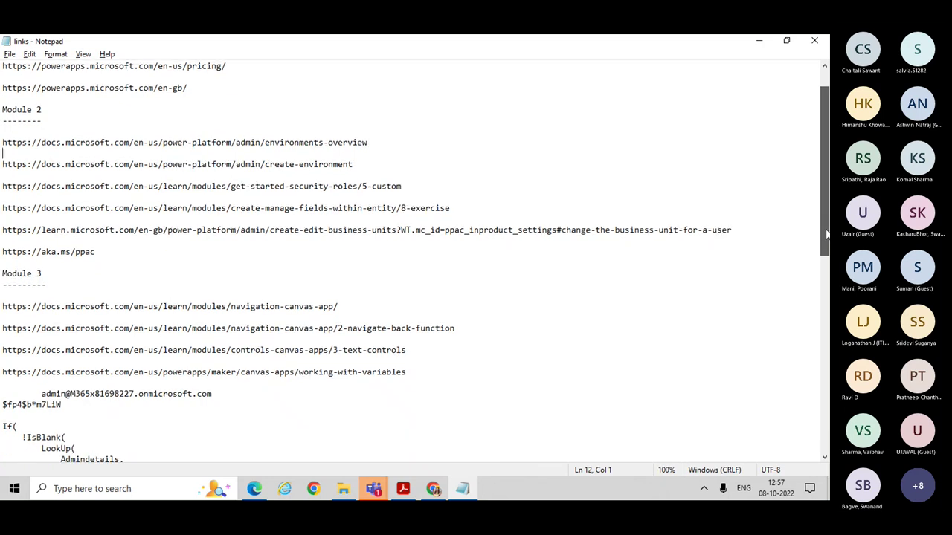
{"action": "left_click_drag", "start_coordinate": [827, 235], "coordinate": [829, 248]}
{"action": "left_click", "coordinate": [459, 176]}
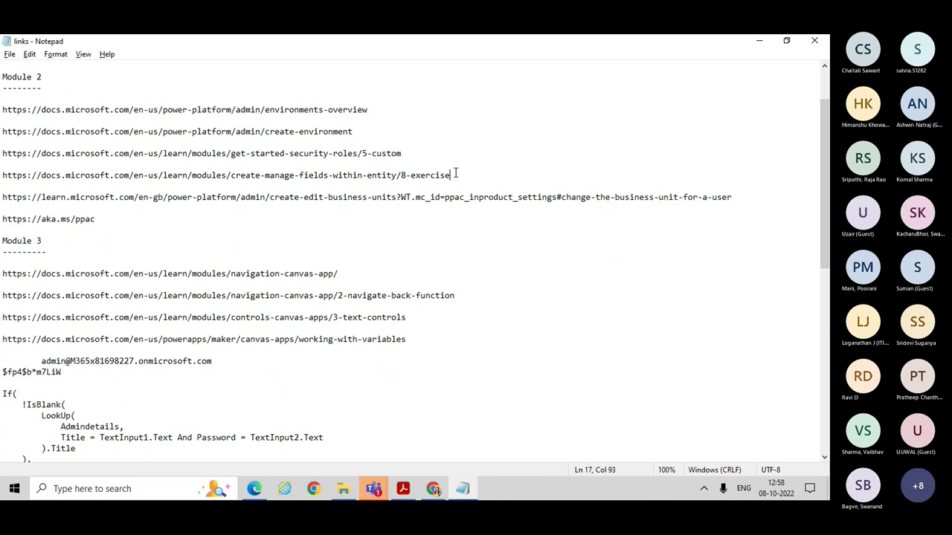
{"action": "left_click_drag", "start_coordinate": [453, 177], "coordinate": [2, 176]}
{"action": "key", "text": "ctrl+c"}
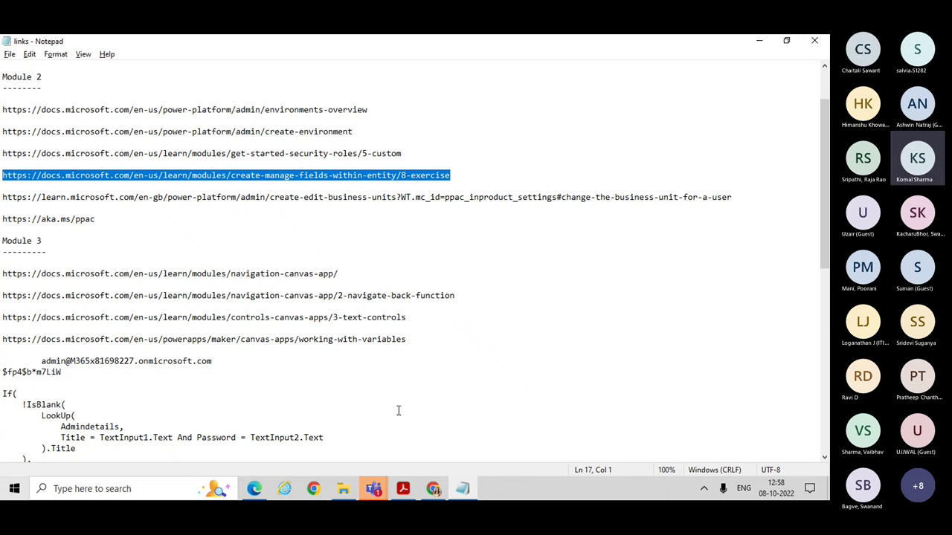
Switch to the PL-200 meeting in Microsoft Teams and send the copied 8-exercise link in the meeting chat
{"action": "left_click", "coordinate": [376, 487]}
{"action": "left_click", "coordinate": [369, 426]}
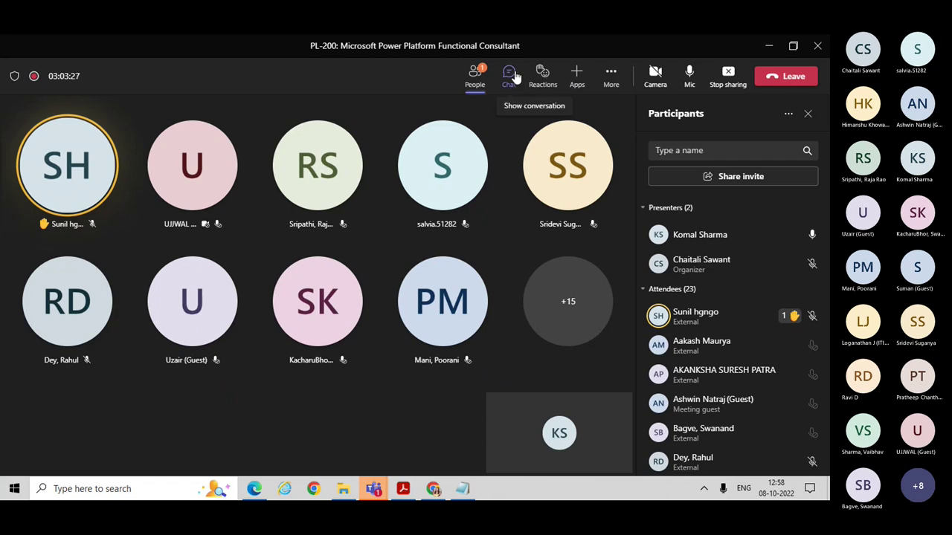
{"action": "left_click", "coordinate": [509, 76]}
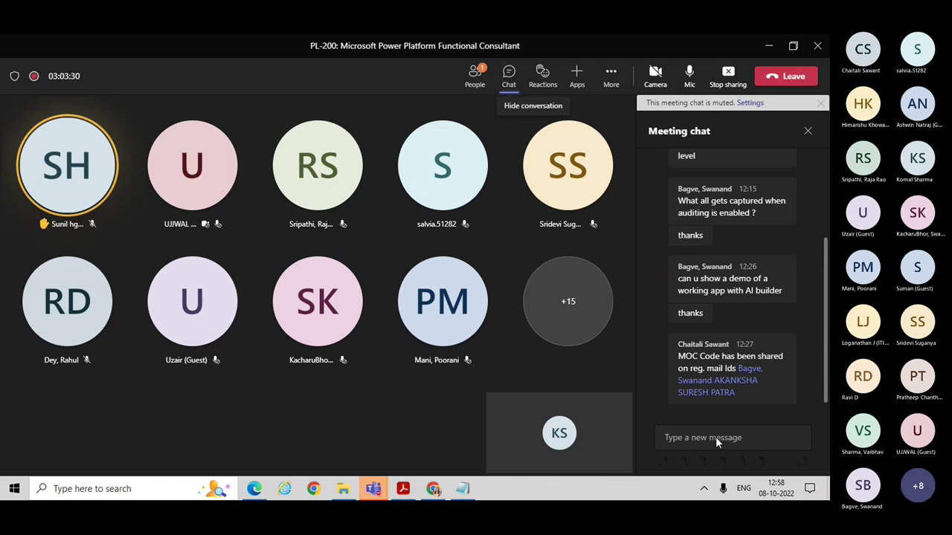
{"action": "left_click", "coordinate": [715, 438]}
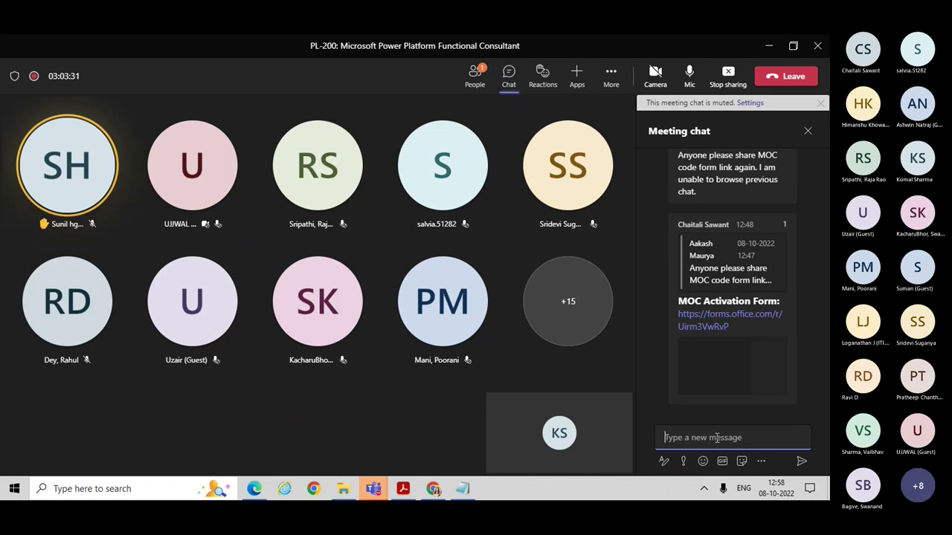
{"action": "key", "text": "ctrl+v"}
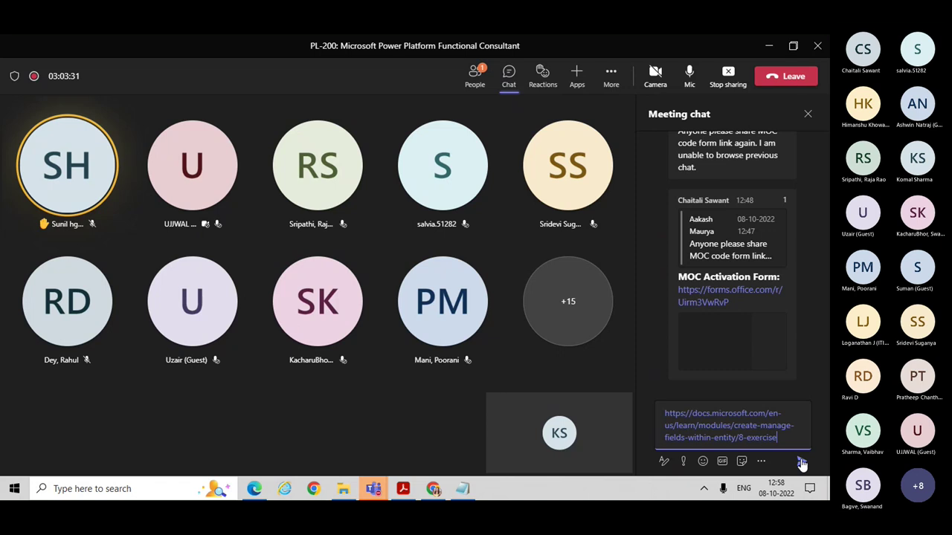
{"action": "left_click", "coordinate": [802, 462]}
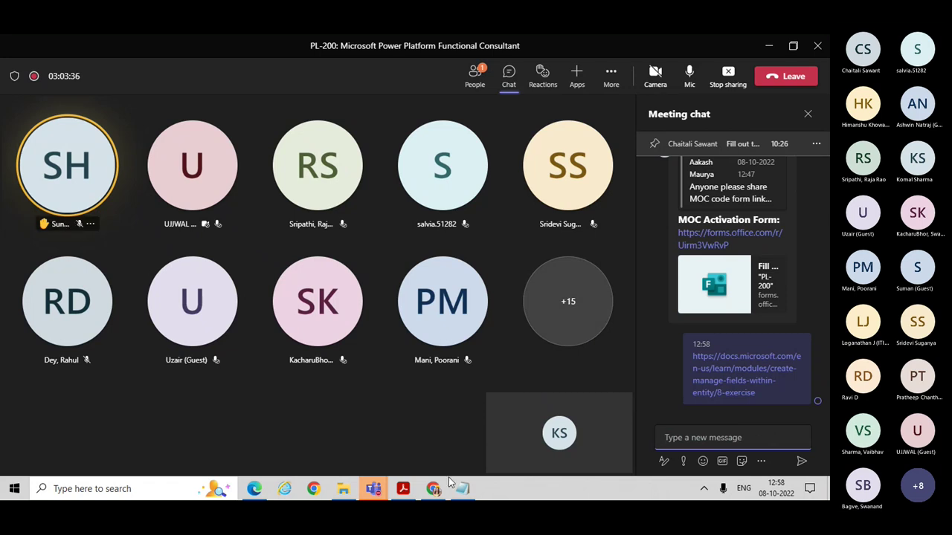
Return to the links file in Notepad and copy the get-started-security-roles/5-custom link under Module 2
{"action": "mouse_move", "coordinate": [449, 482]}
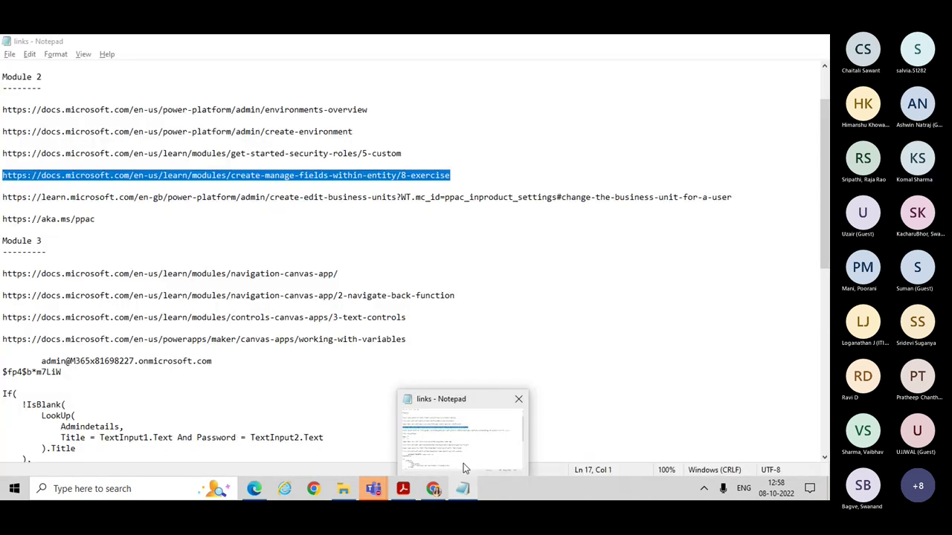
{"action": "left_click", "coordinate": [482, 466]}
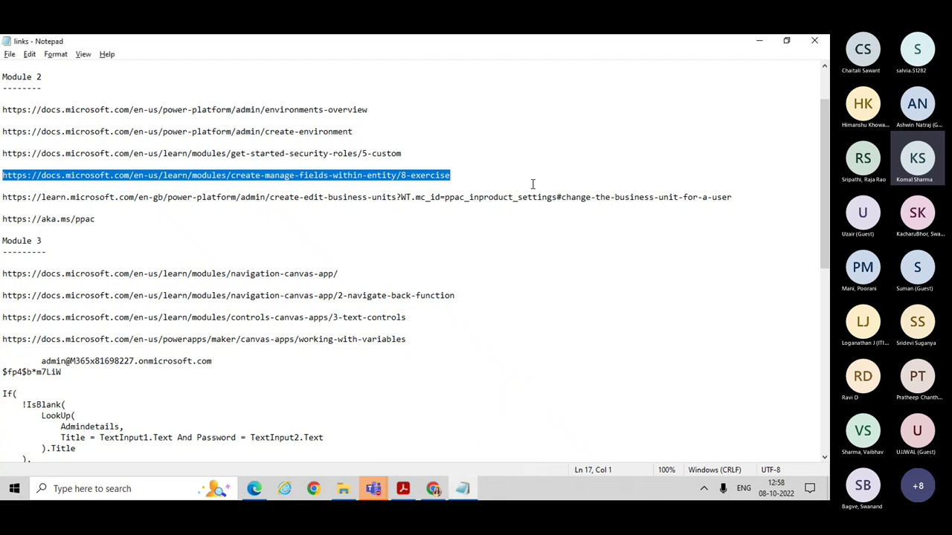
{"action": "left_click", "coordinate": [421, 151]}
{"action": "left_click_drag", "start_coordinate": [421, 151], "coordinate": [4, 154]}
{"action": "key", "text": "ctrl+c"}
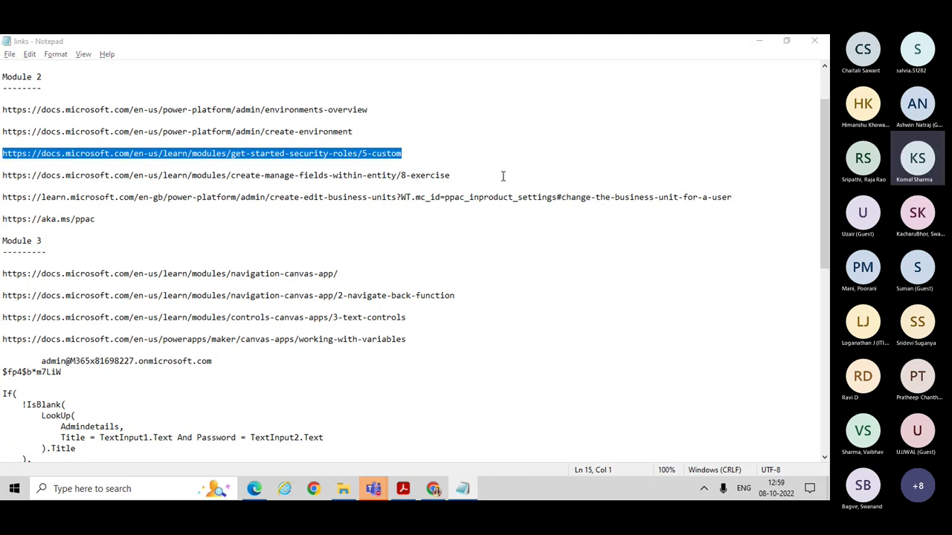
Switch back to the Teams meeting and send the copied security-roles/5-custom link in the meeting chat
{"action": "key", "text": "alt+Tab"}
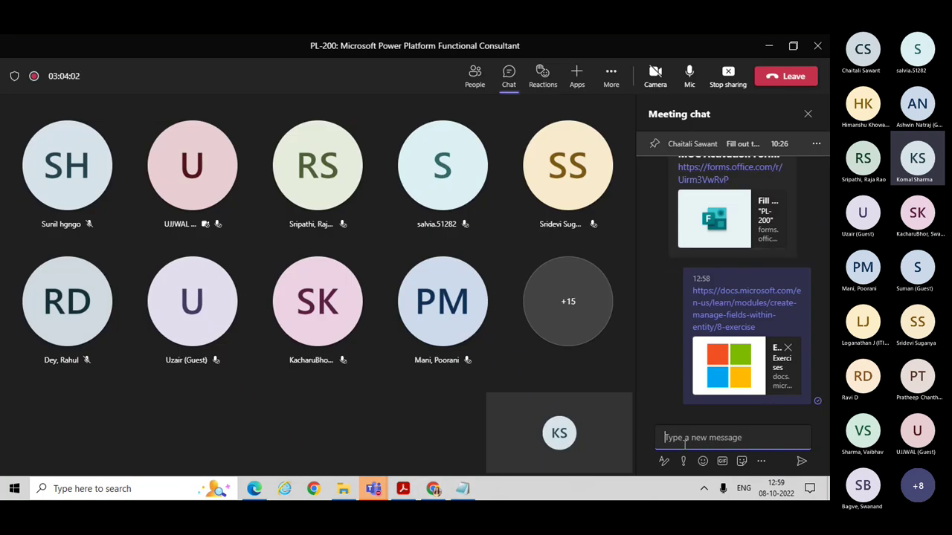
{"action": "key", "text": "ctrl+v"}
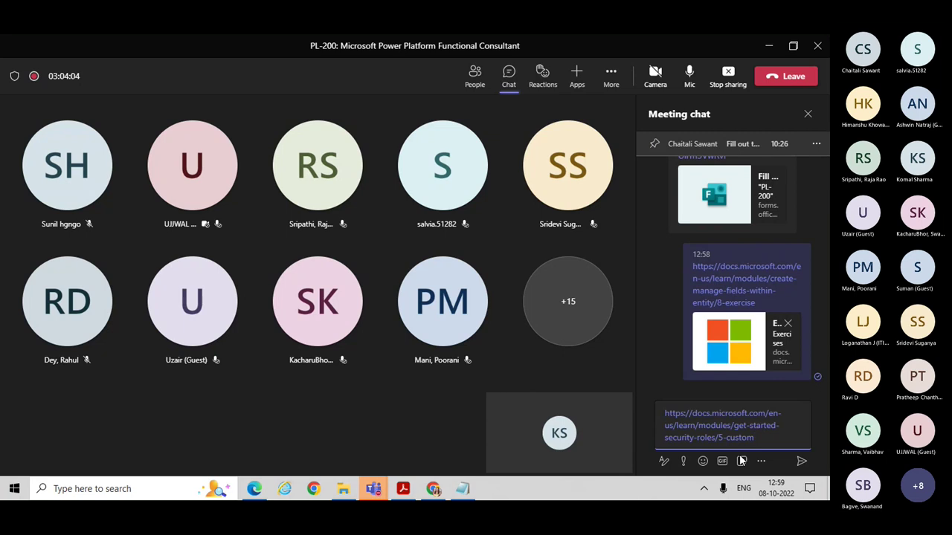
{"action": "left_click", "coordinate": [802, 464]}
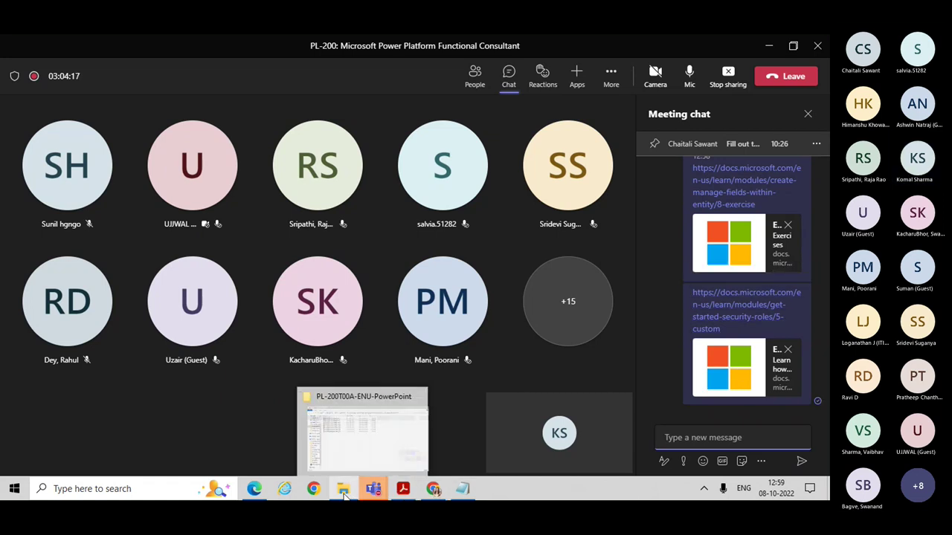
Switch to File Explorer, open the PL-200T00A-ENU-PowerPoint_03 presentation and dismiss the Office activation wizard
{"action": "left_click", "coordinate": [343, 472]}
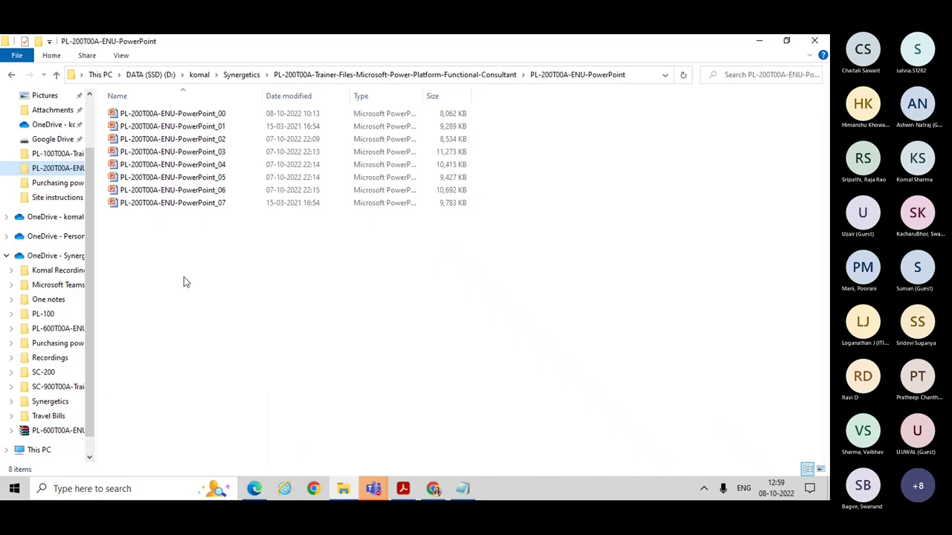
{"action": "left_click", "coordinate": [220, 154]}
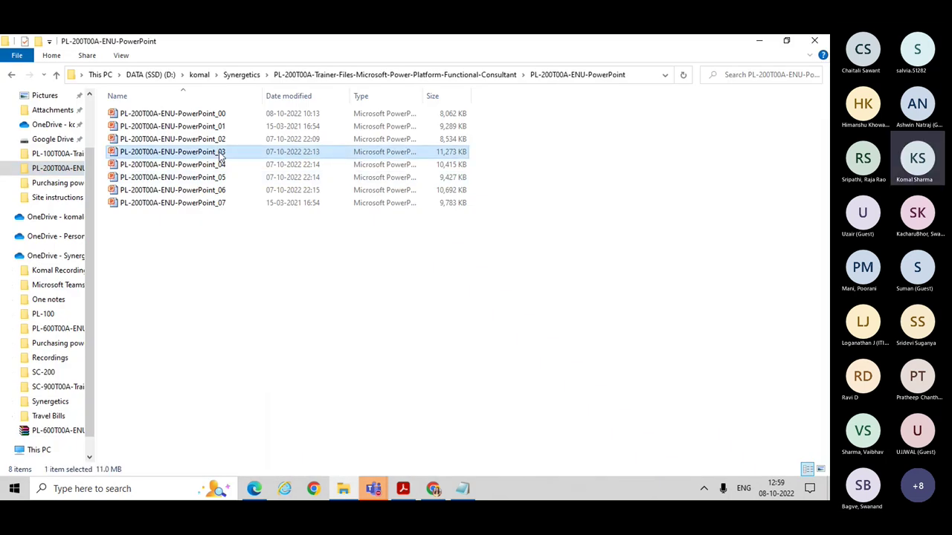
{"action": "double_click", "coordinate": [220, 154]}
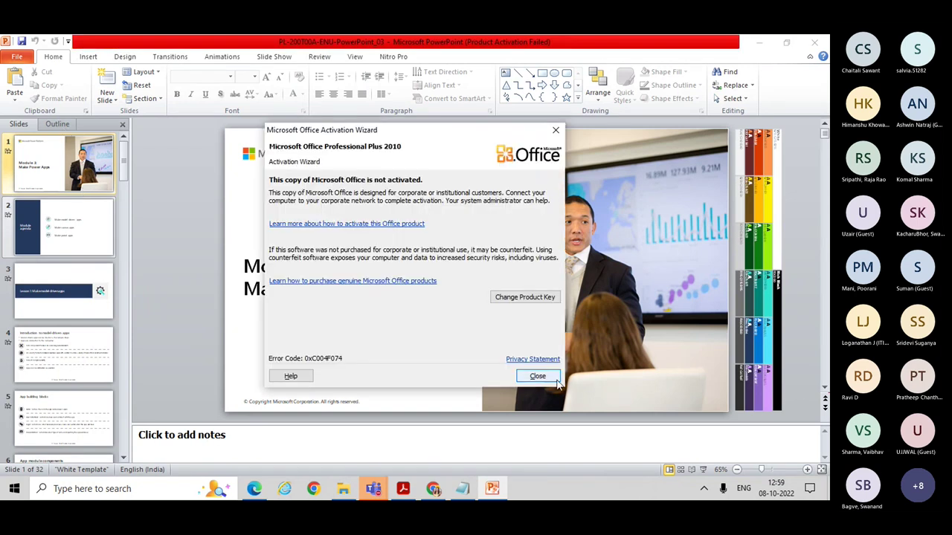
{"action": "left_click", "coordinate": [538, 376]}
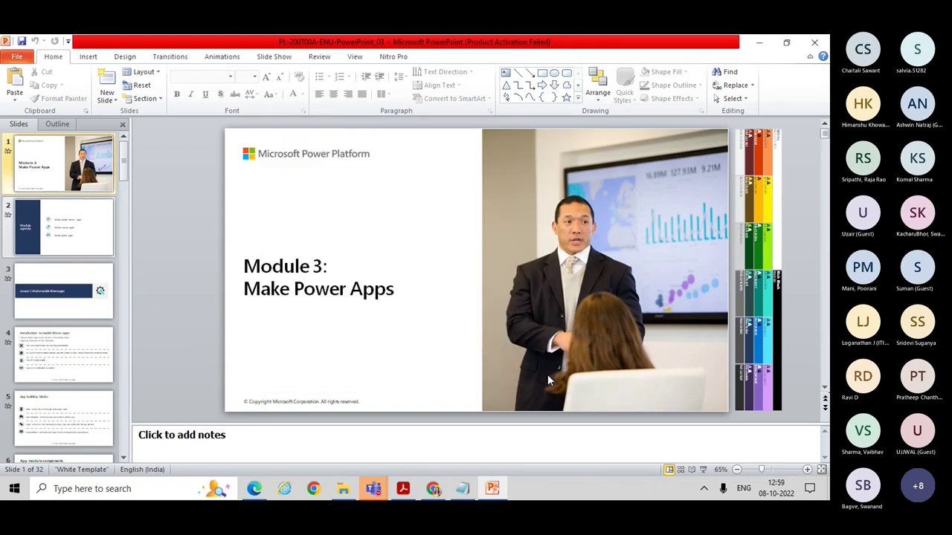